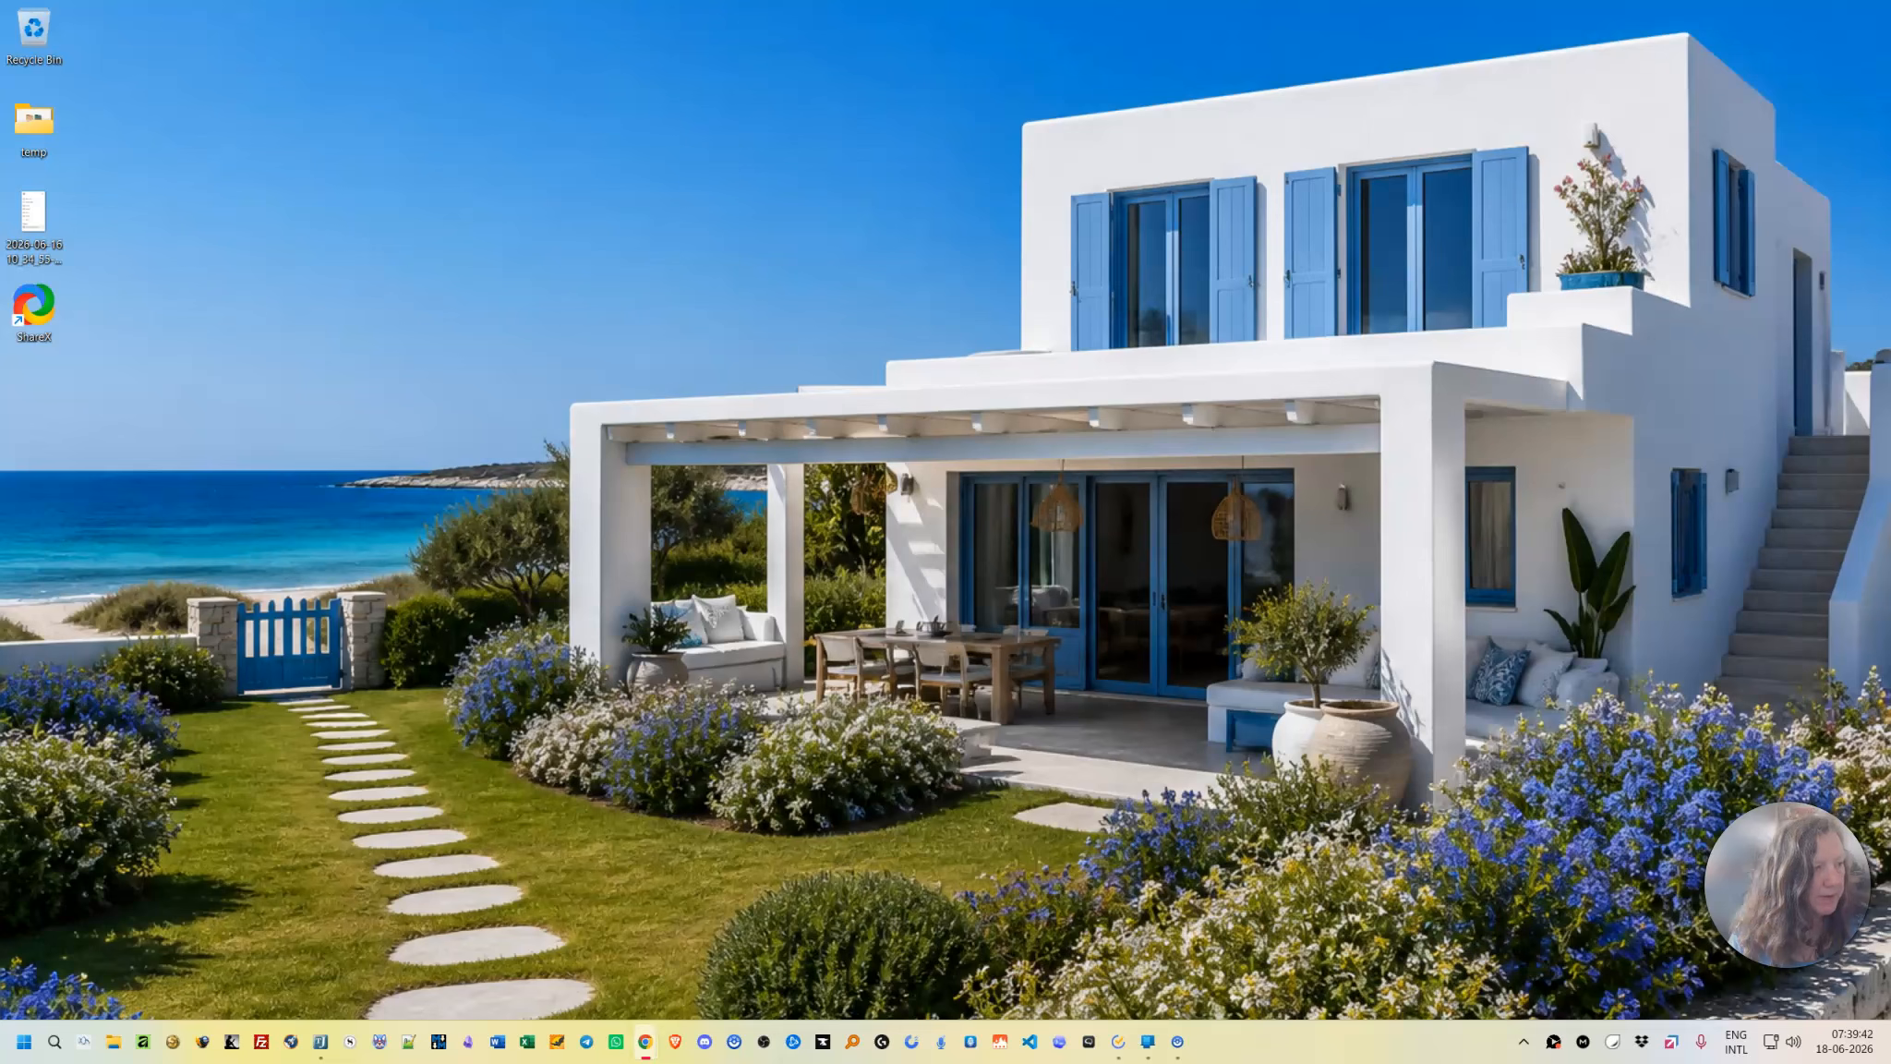
Maximize the browser window with the DFY Blog page and advance the "See What Your Blog Could Look Like" carousel to another example.
drag(0, 92, 421, 45)
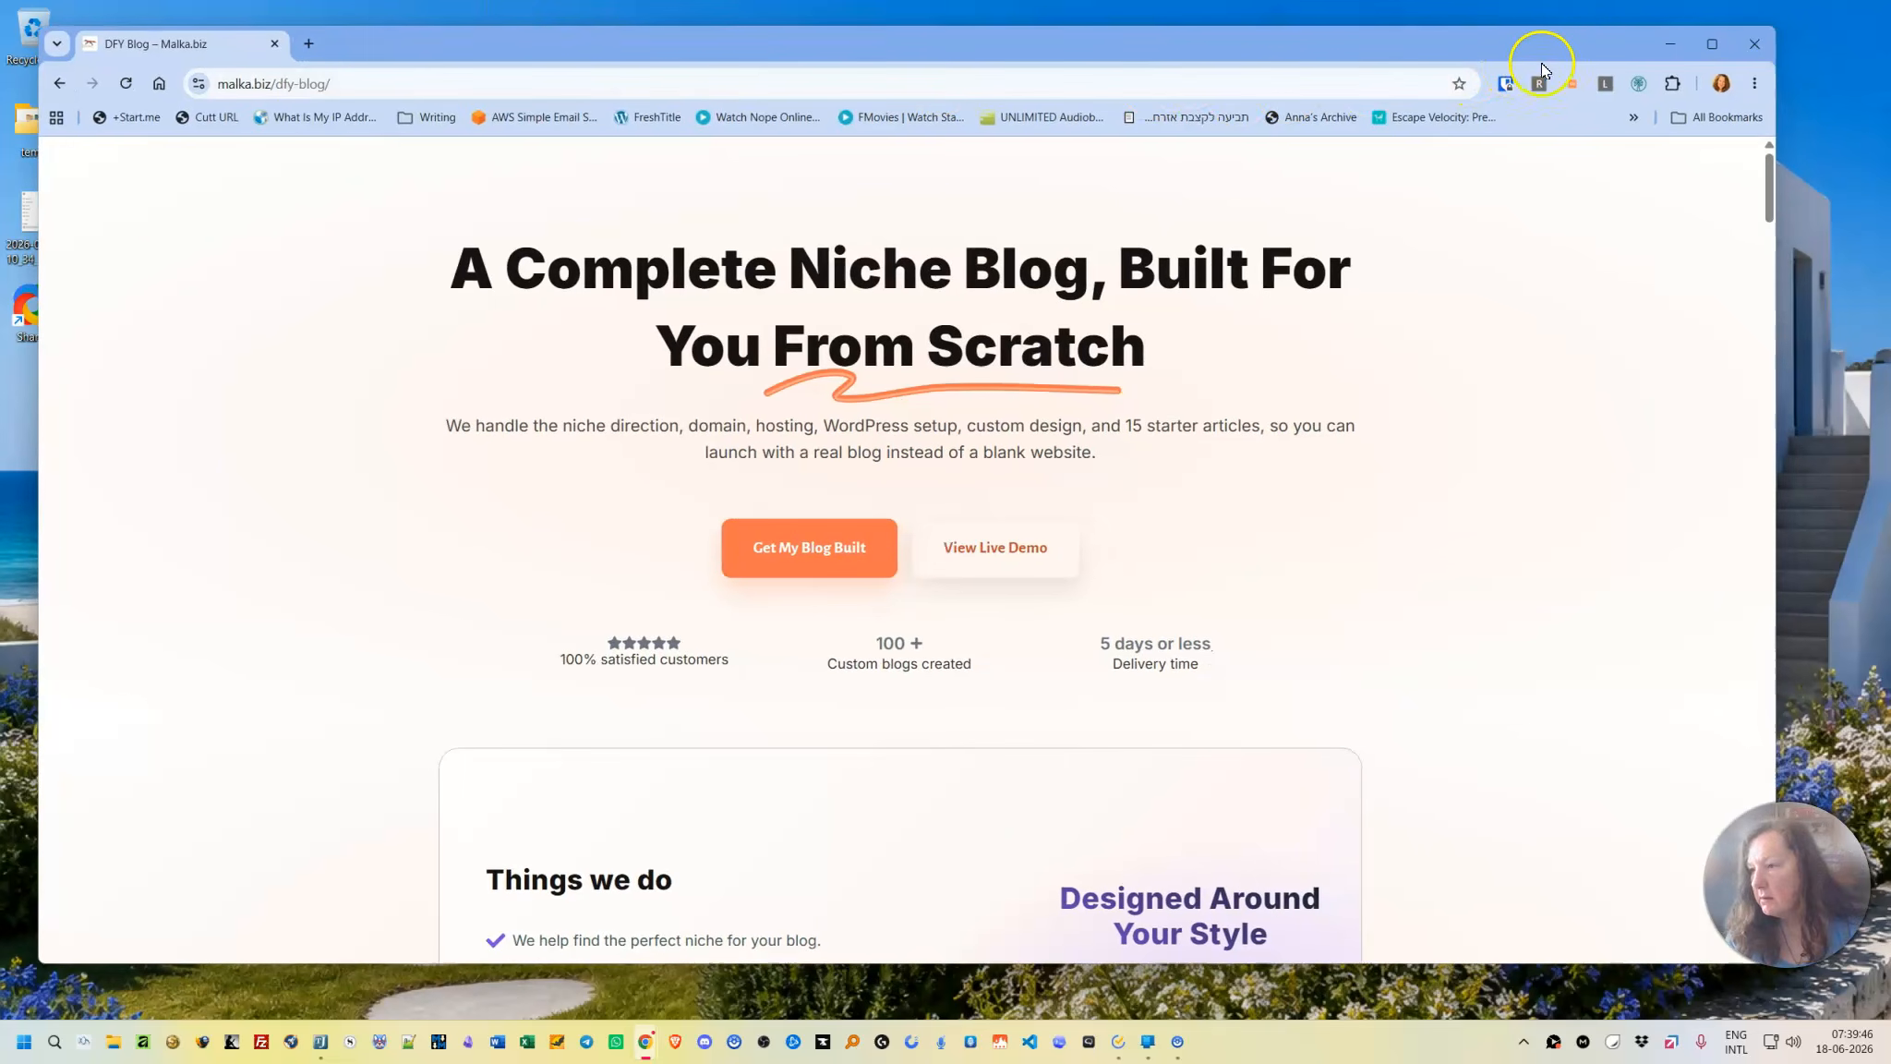
click(1711, 44)
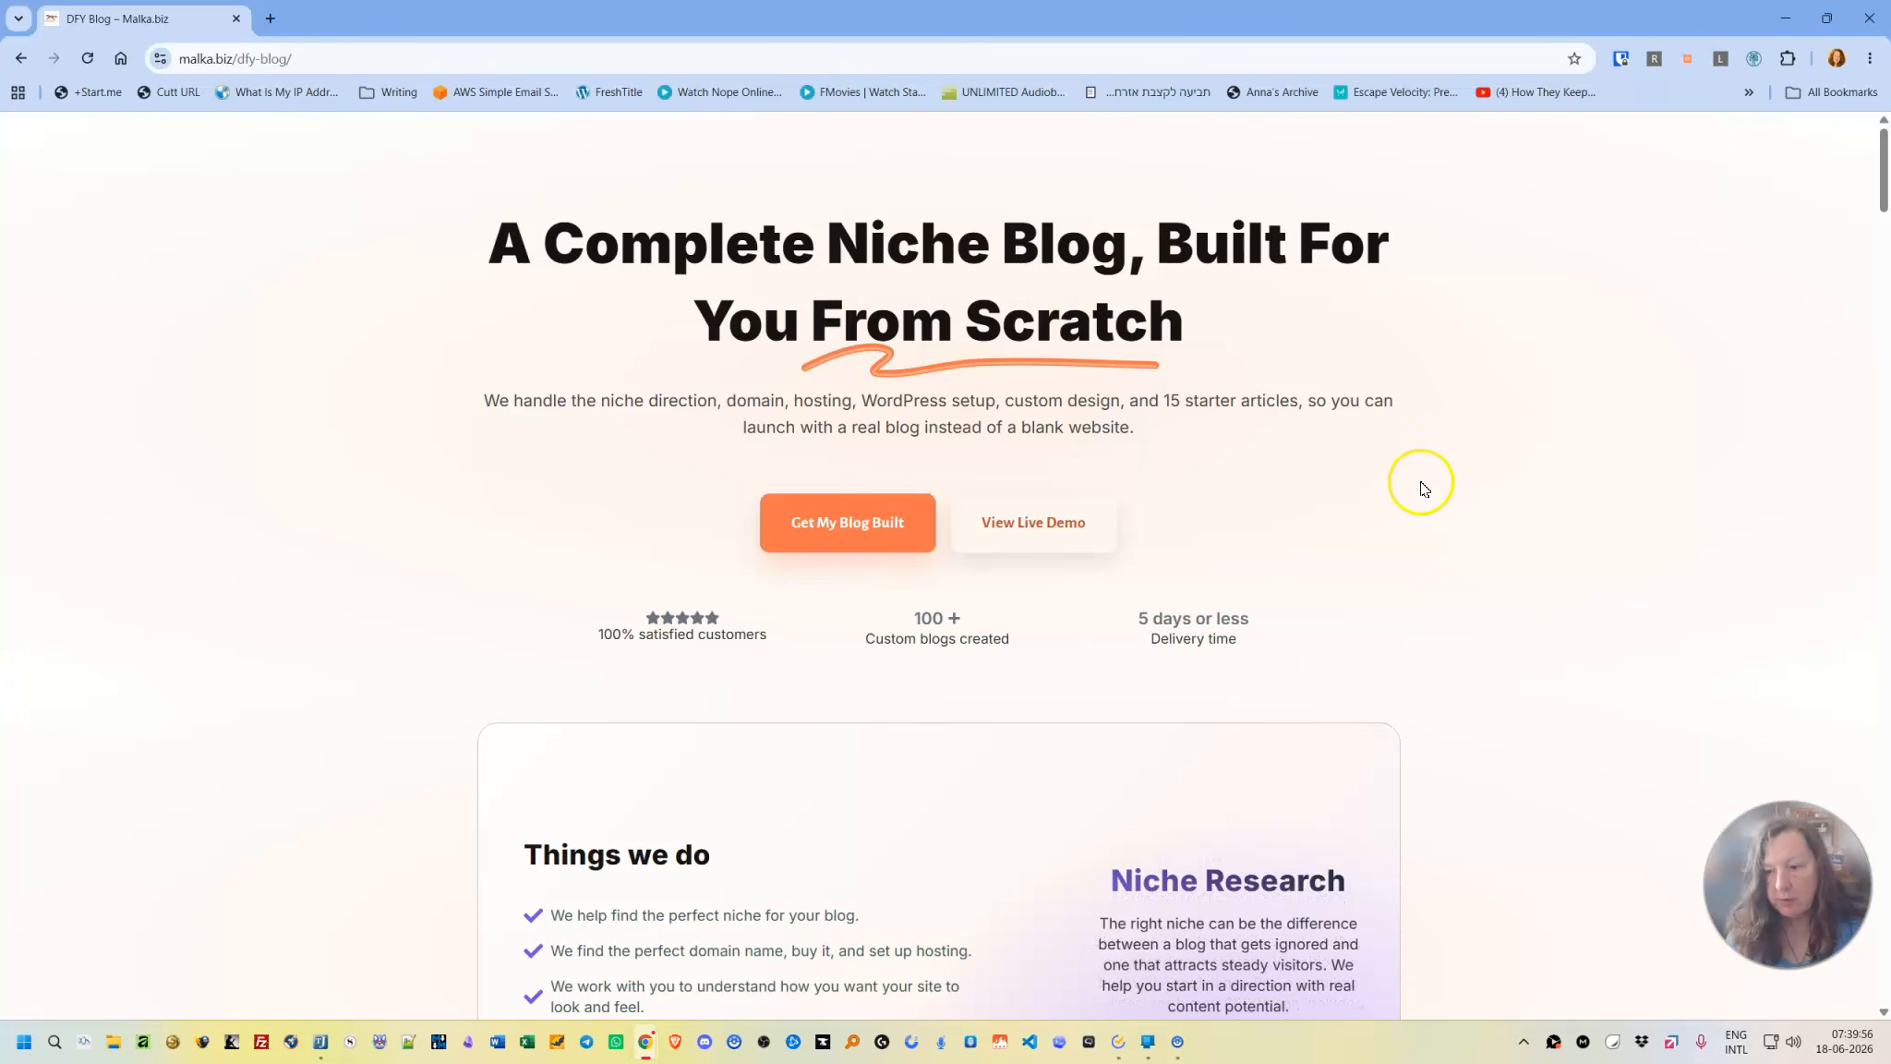
scroll(1372, 494, down, 2)
scroll(1372, 499, down, 1)
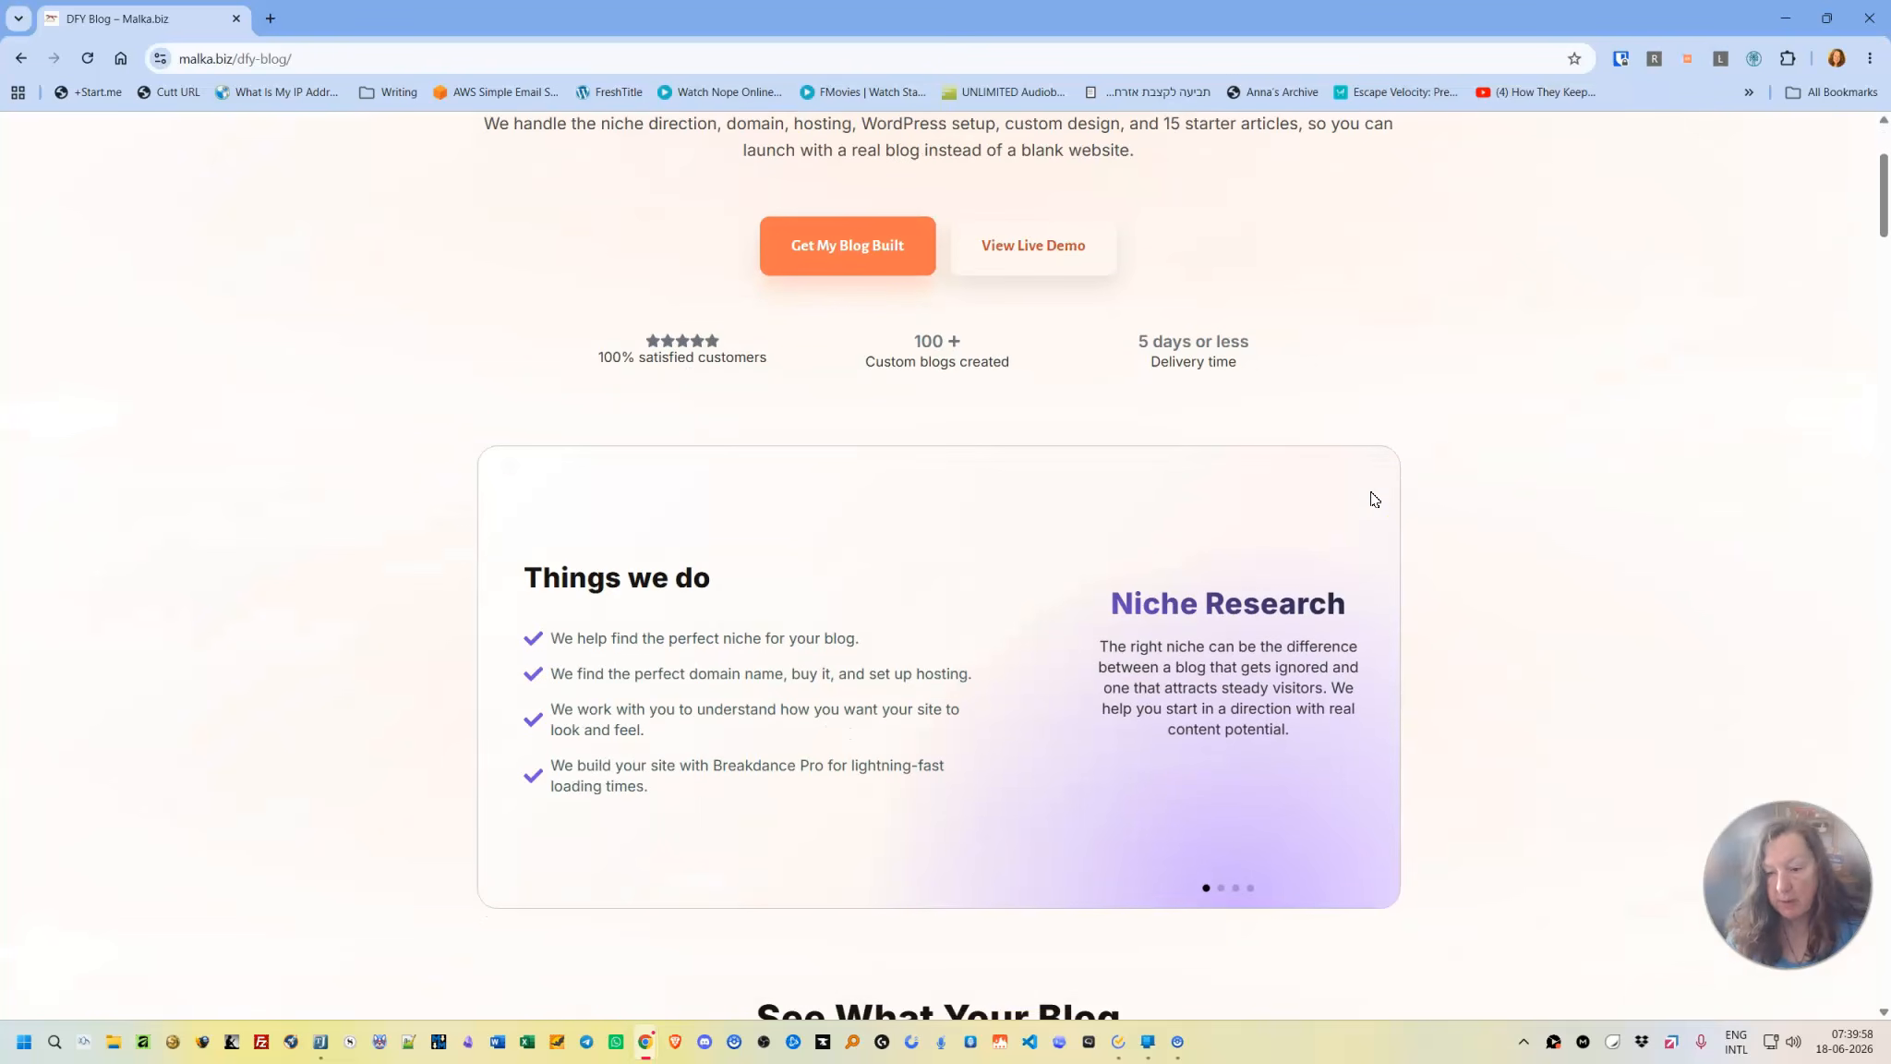
scroll(1373, 498, down, 3)
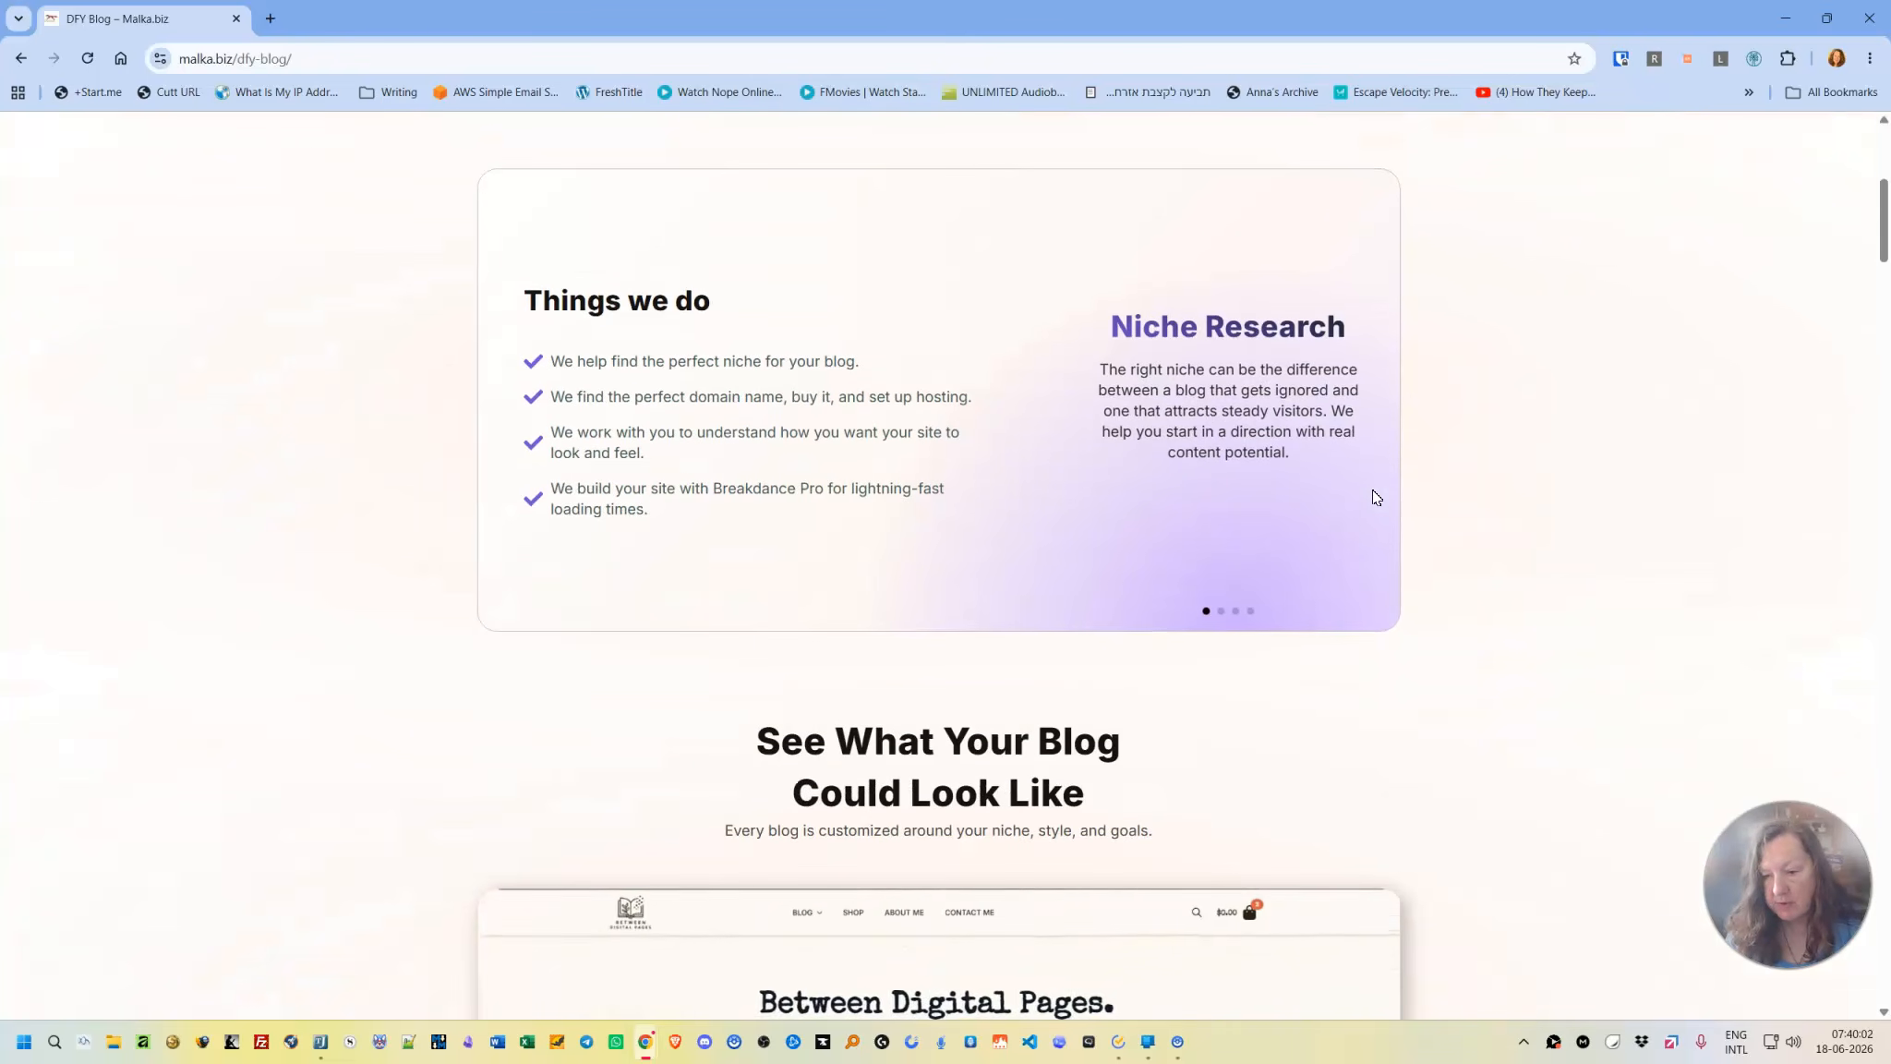
scroll(1373, 498, down, 5)
scroll(1373, 494, down, 1)
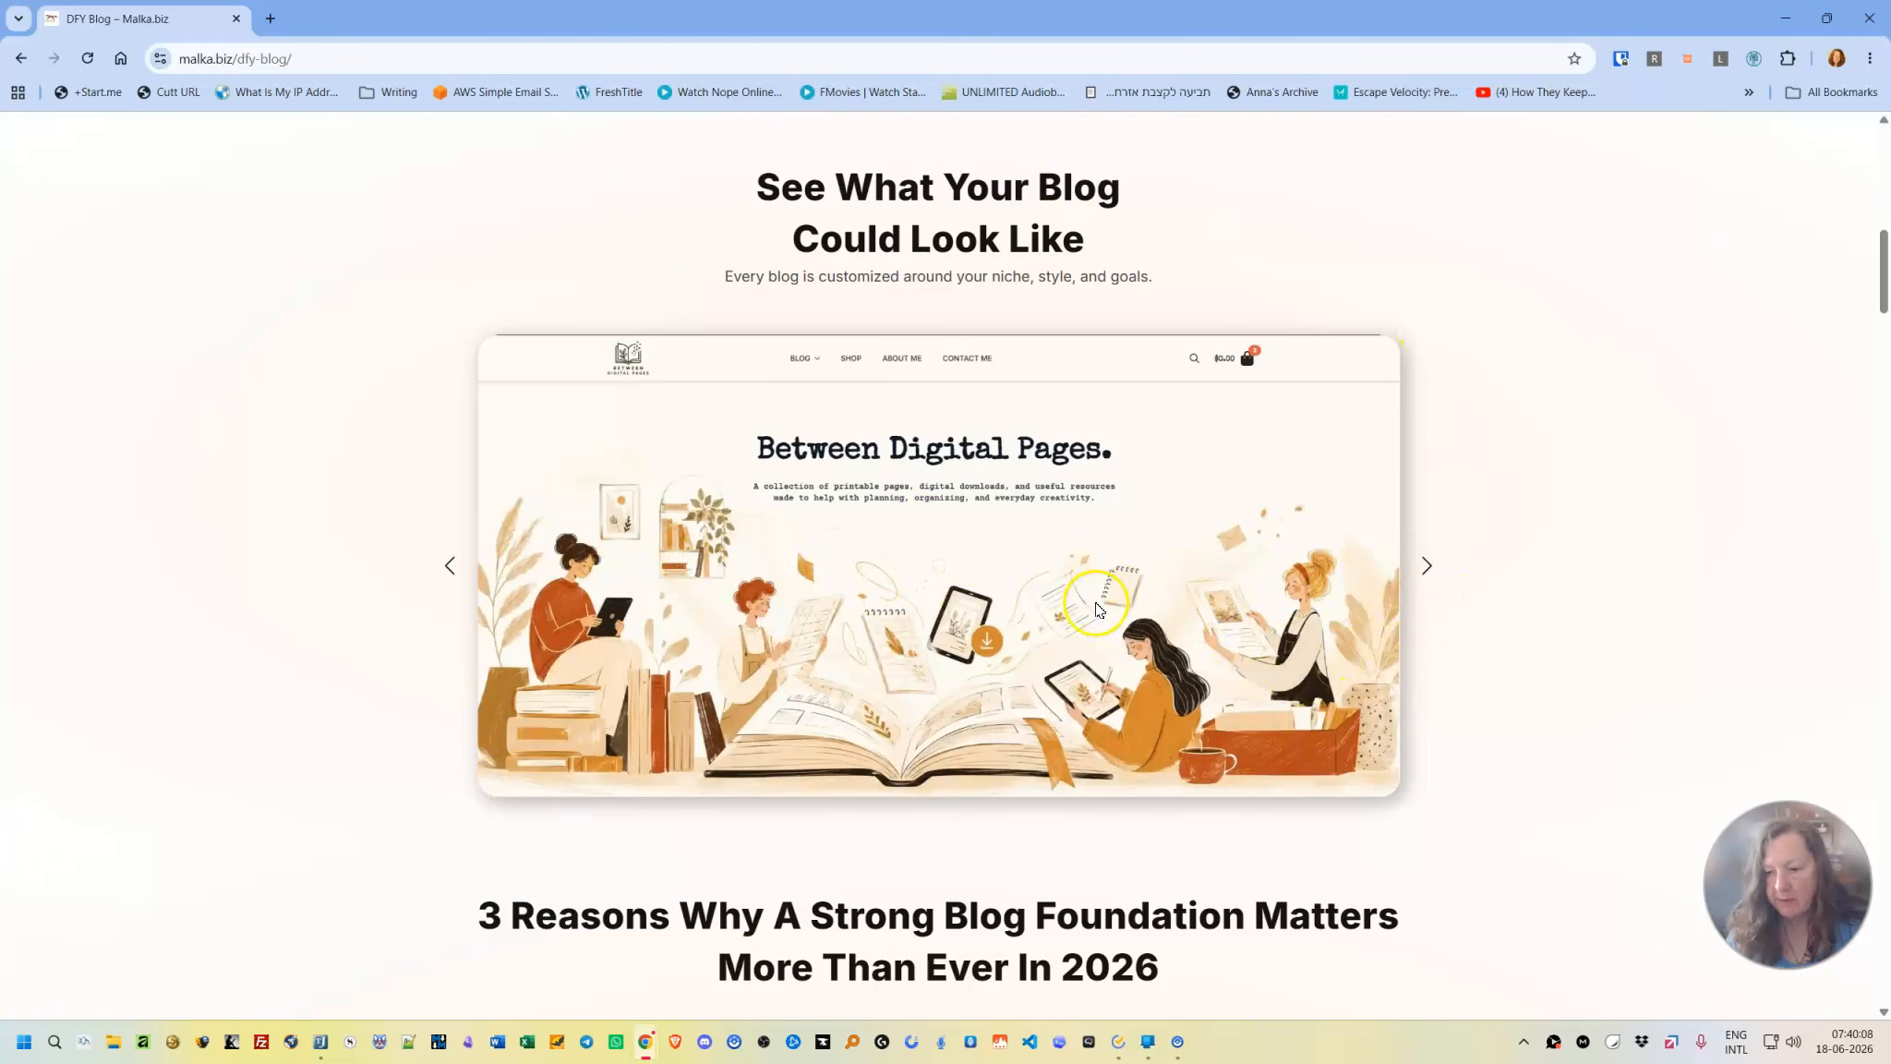
scroll(1095, 603, down, 1)
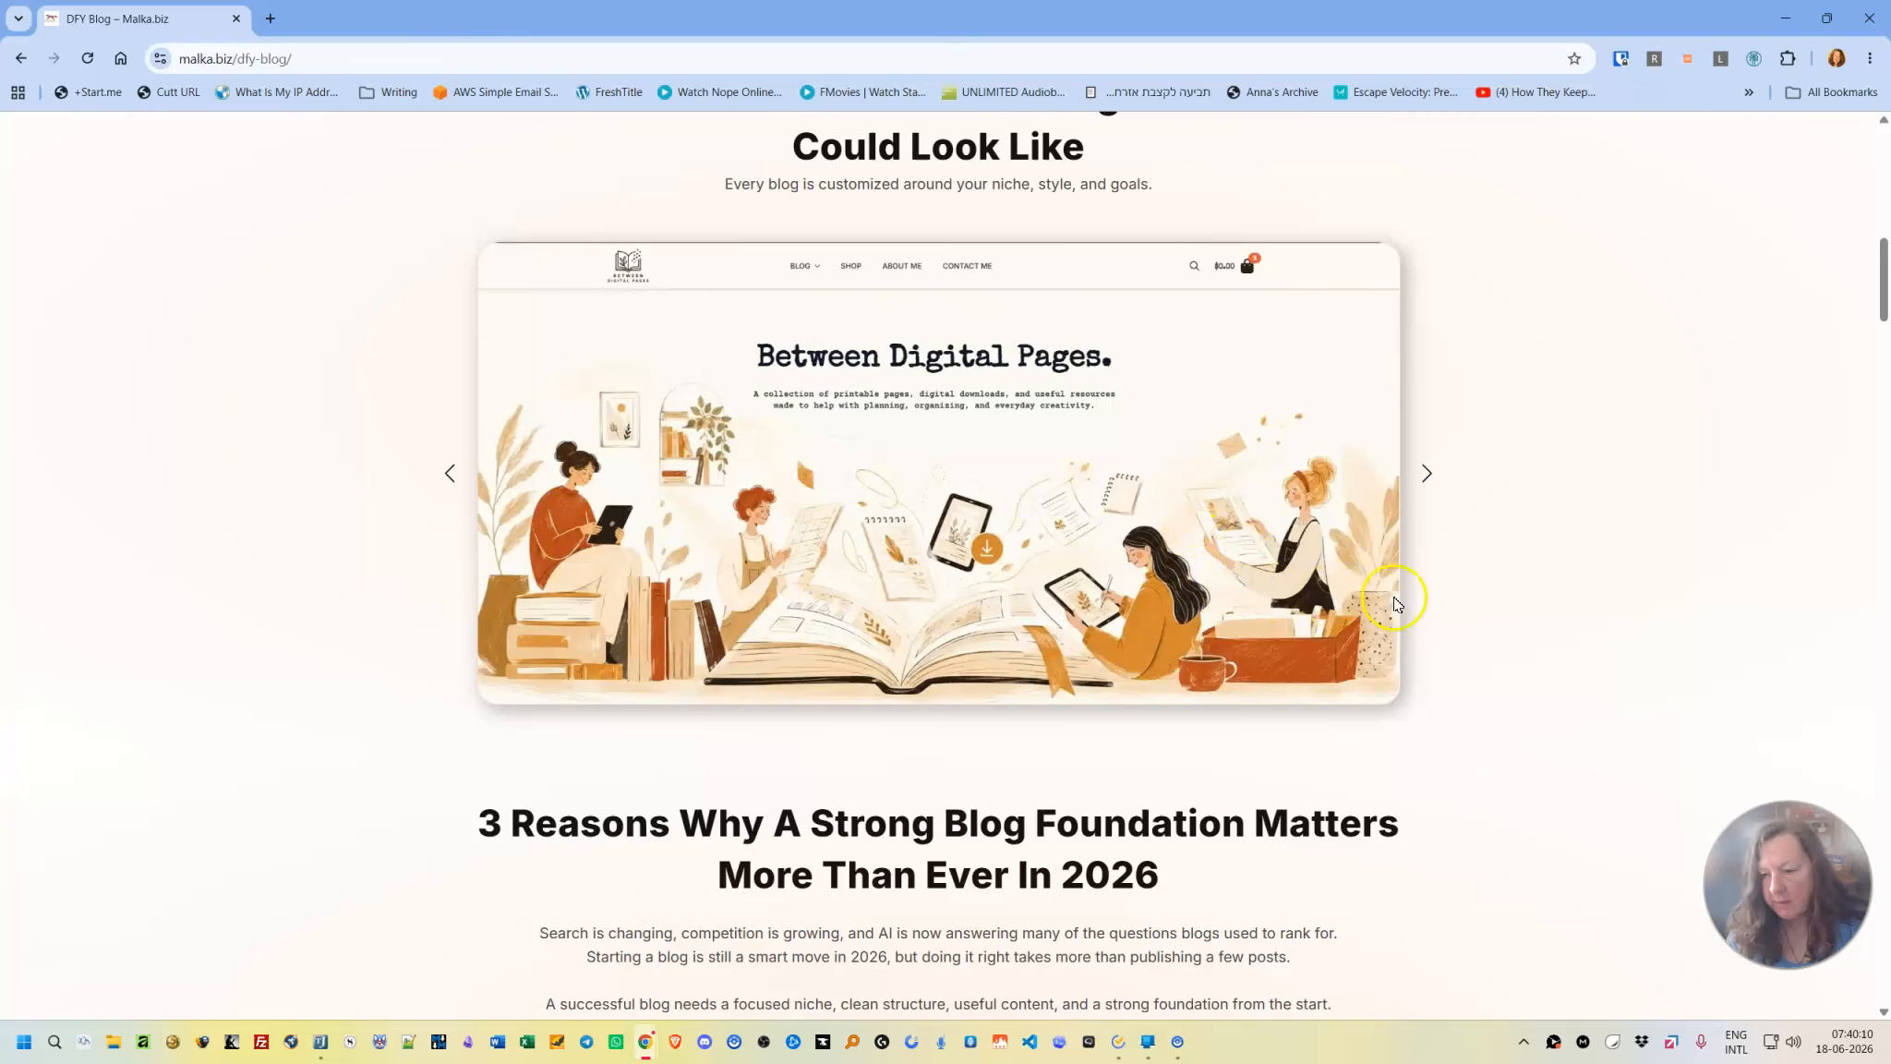
click(1428, 475)
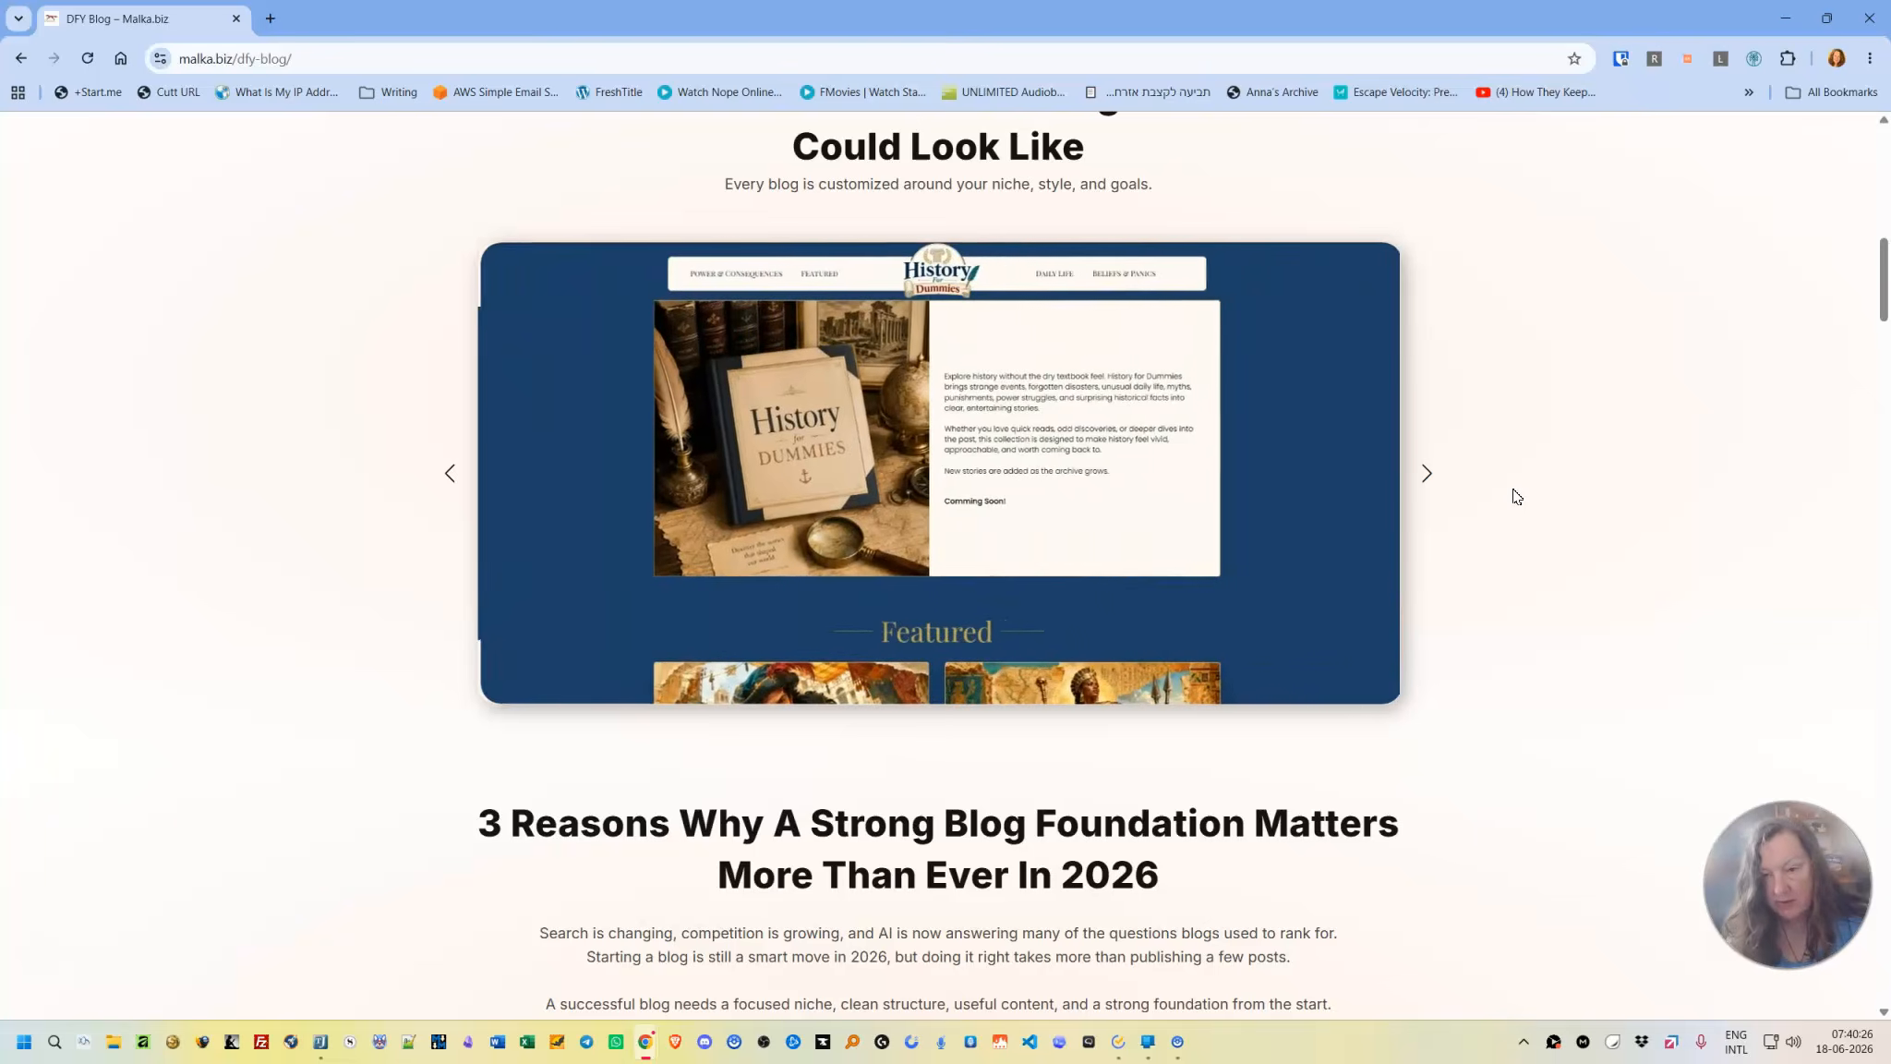
Capture the blog example carousel with its navigation arrows as a rectangular Snipping Tool screenshot and open it for markup.
key(super+shift+s)
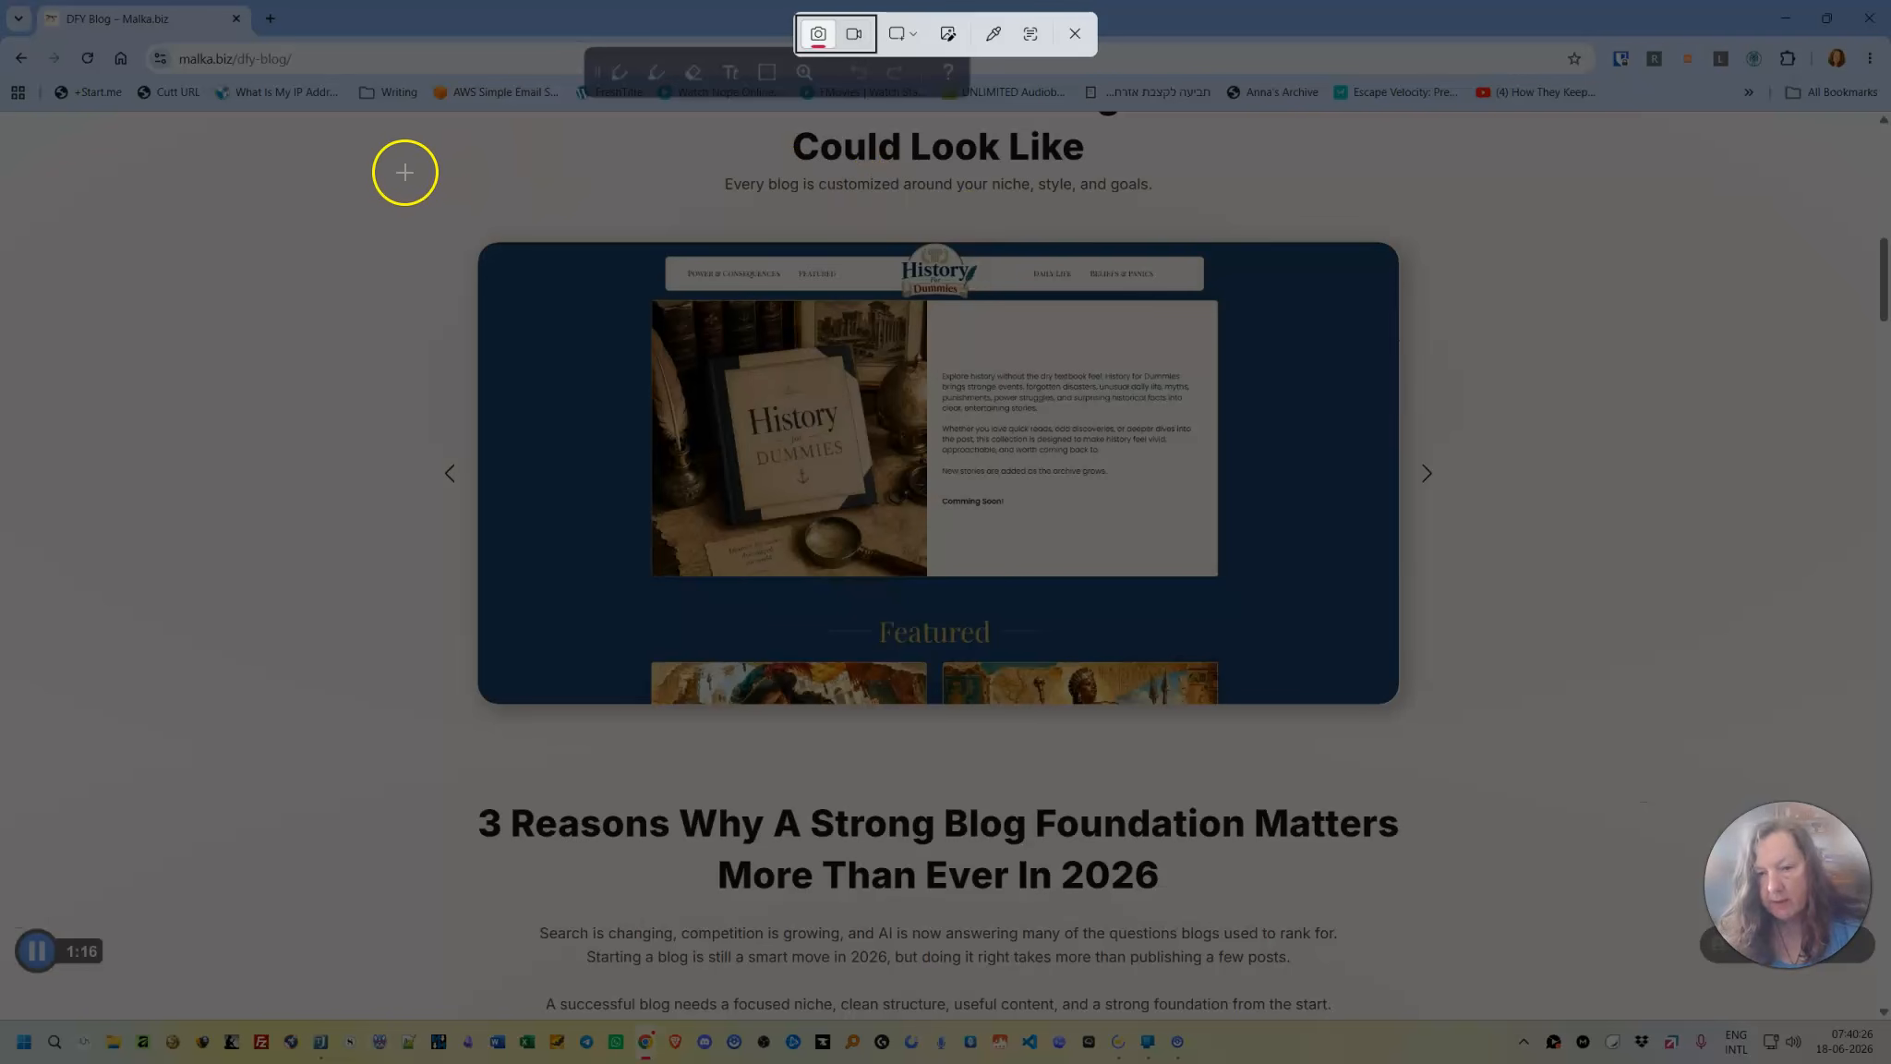
drag(368, 169, 1519, 778)
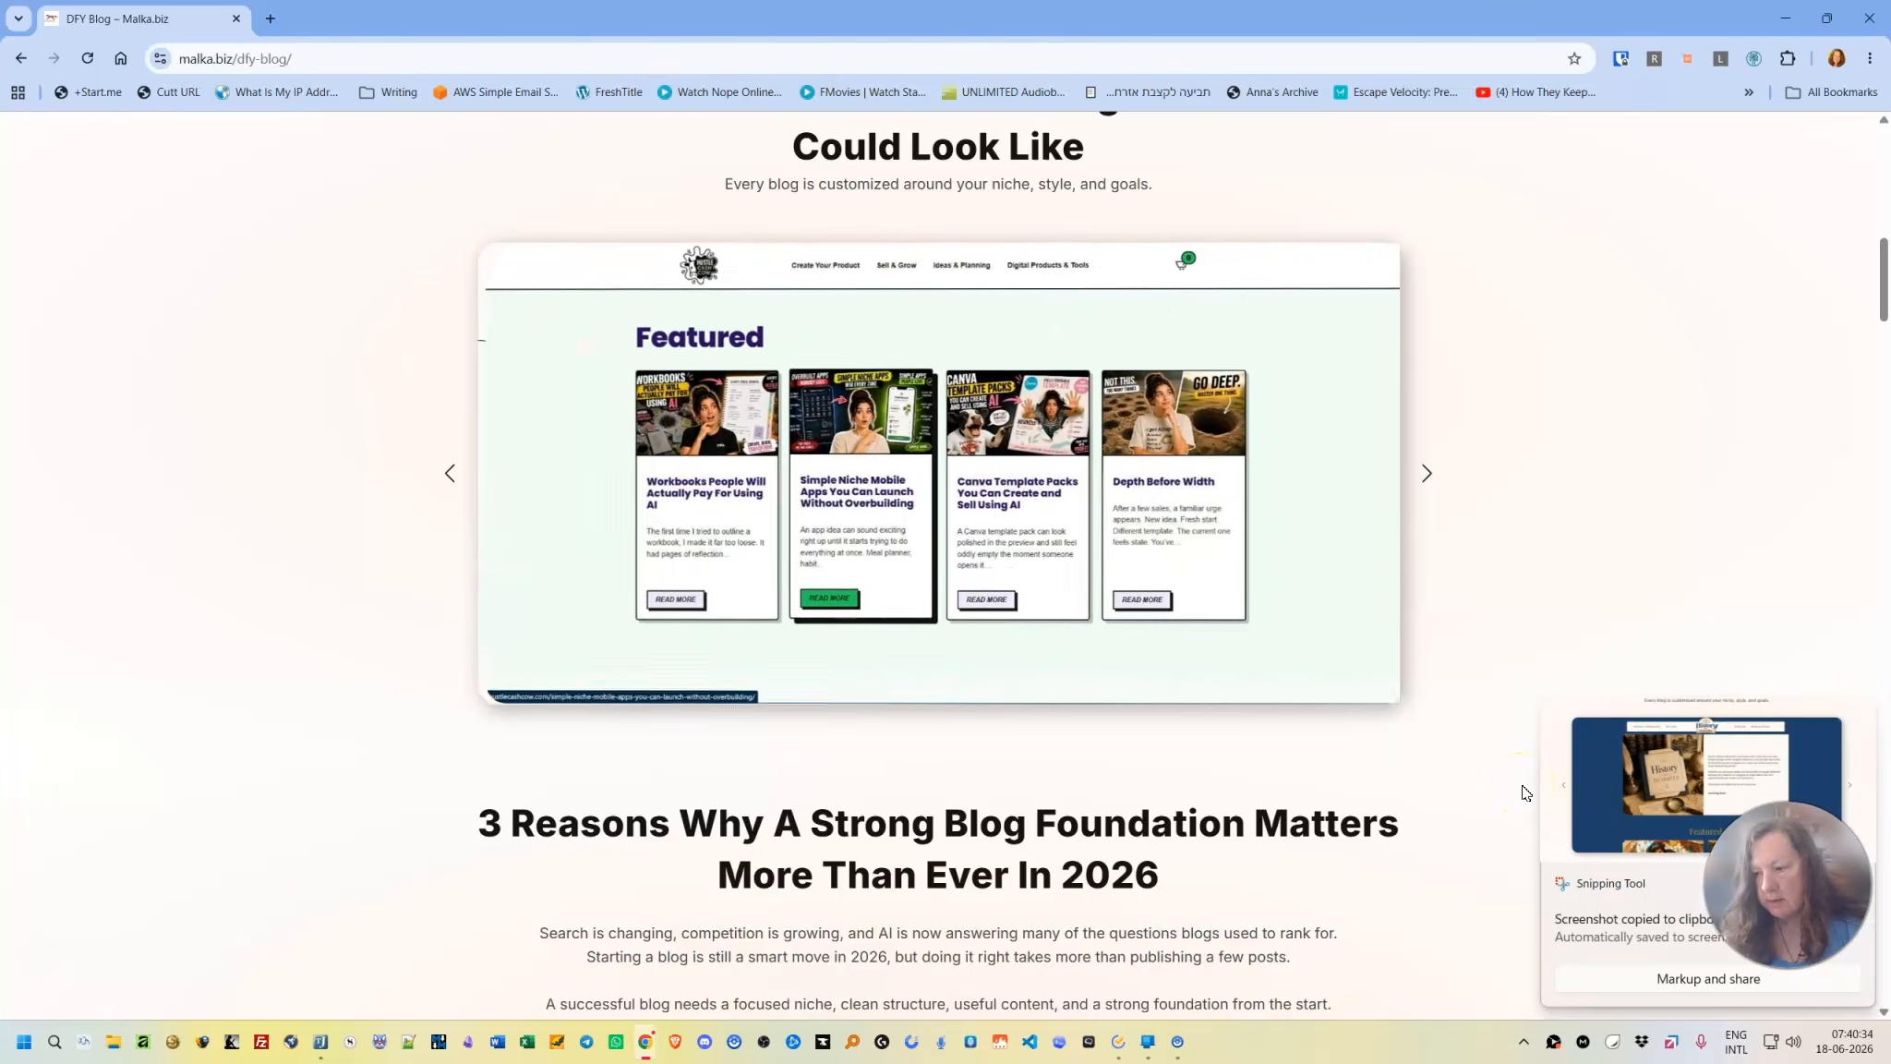
click(1690, 802)
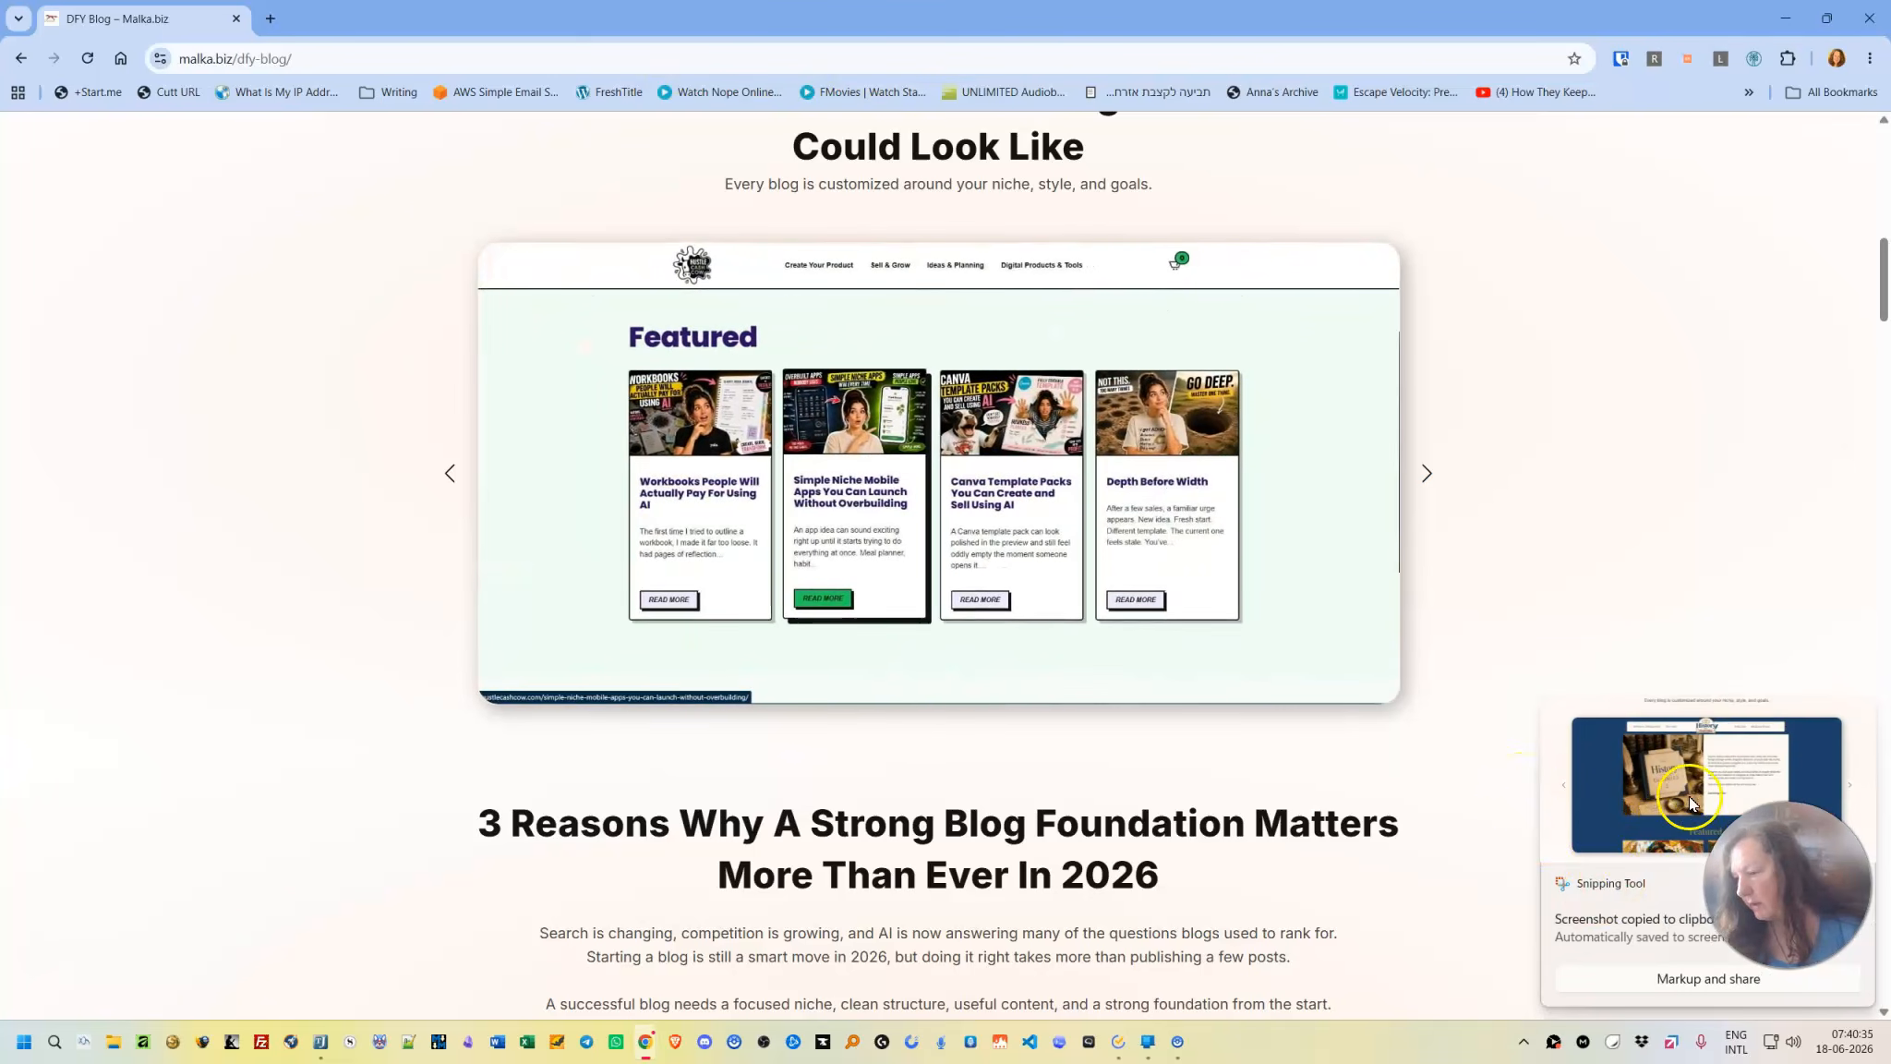
click(1751, 799)
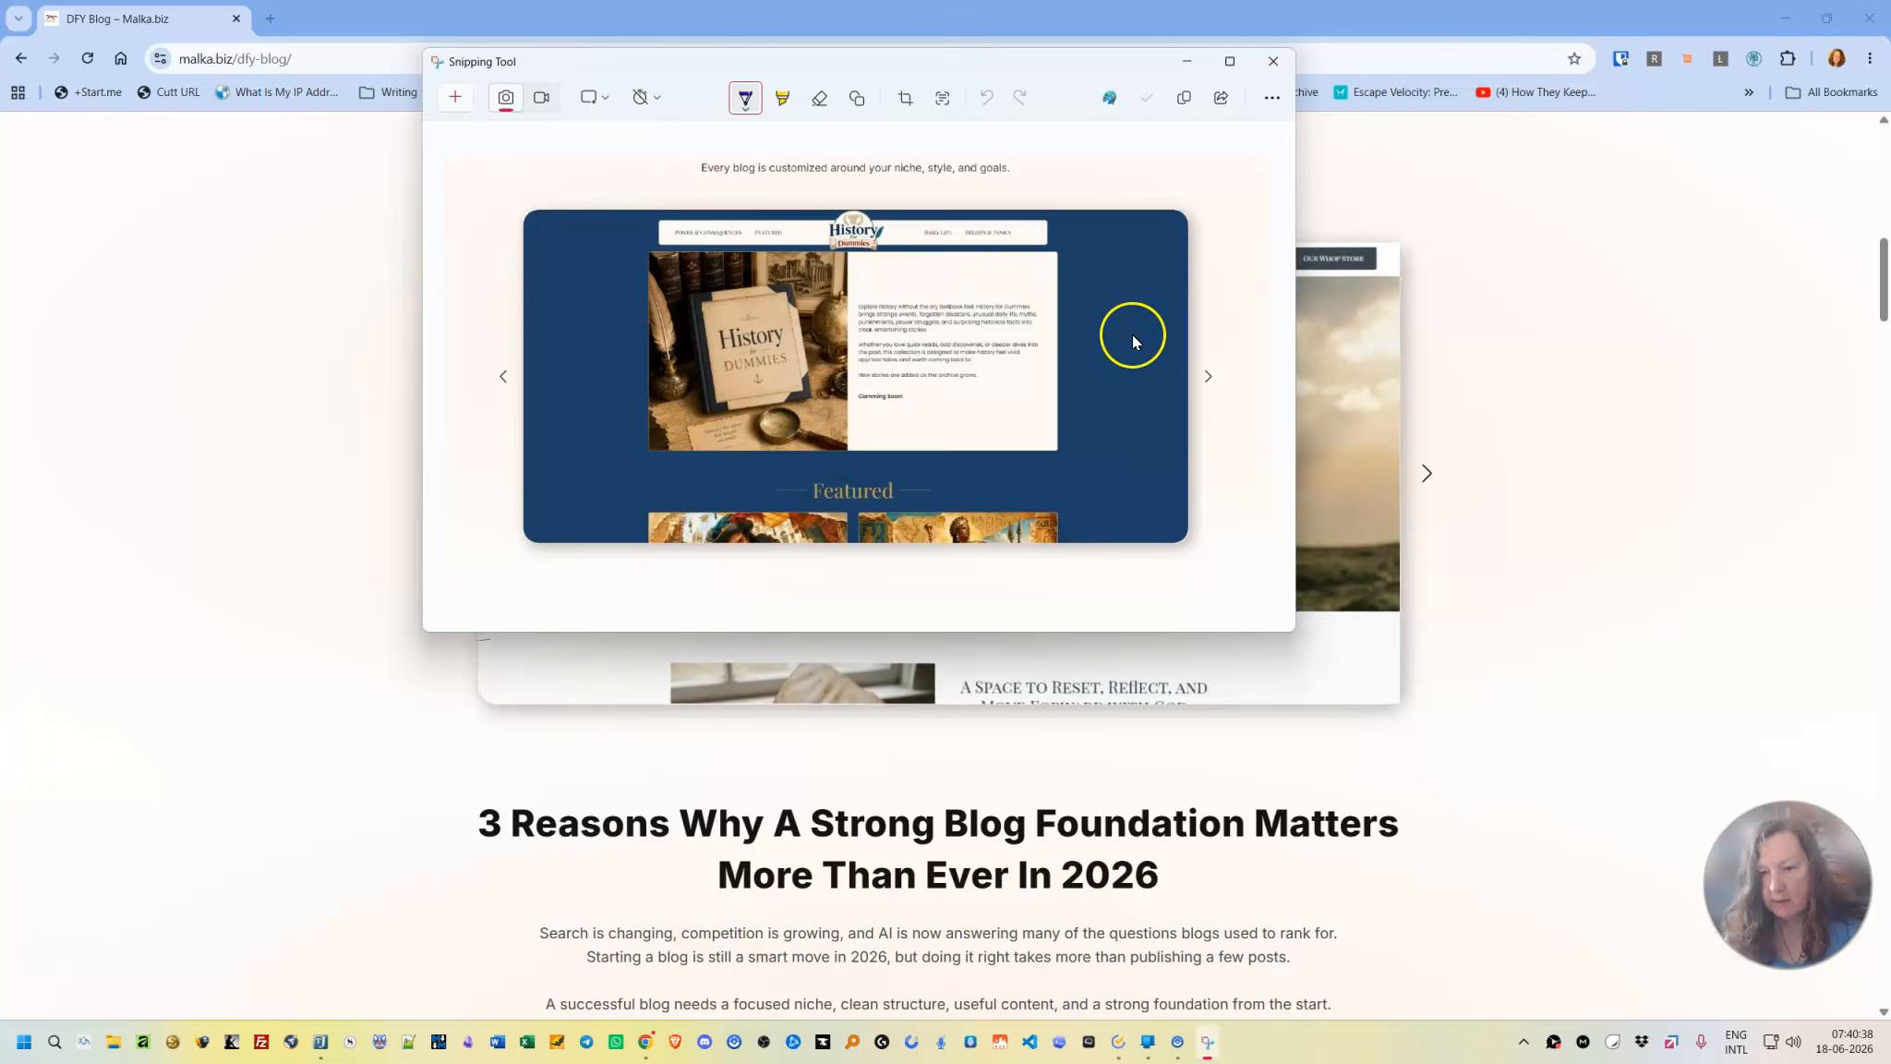
Draw one arrow shape down toward the carousel's next control and another beside its left edge above the previous control.
drag(537, 65, 494, 153)
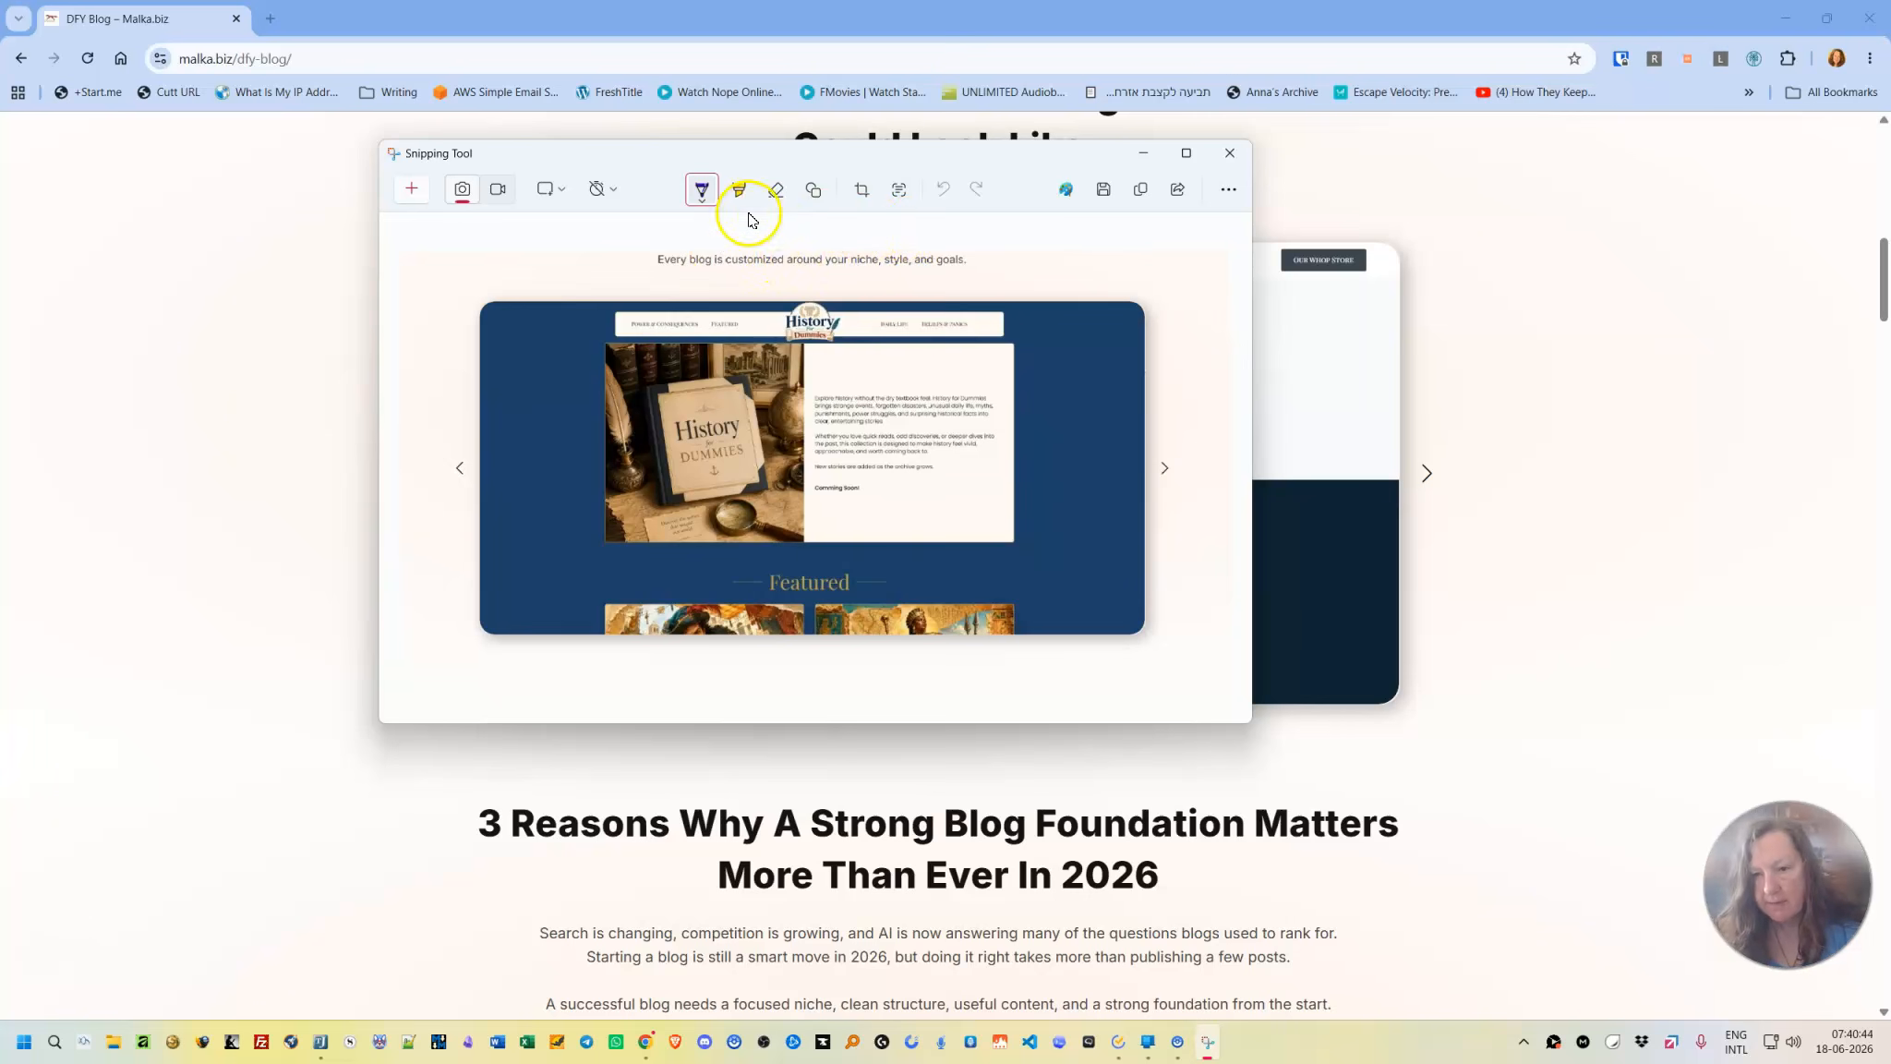
click(812, 194)
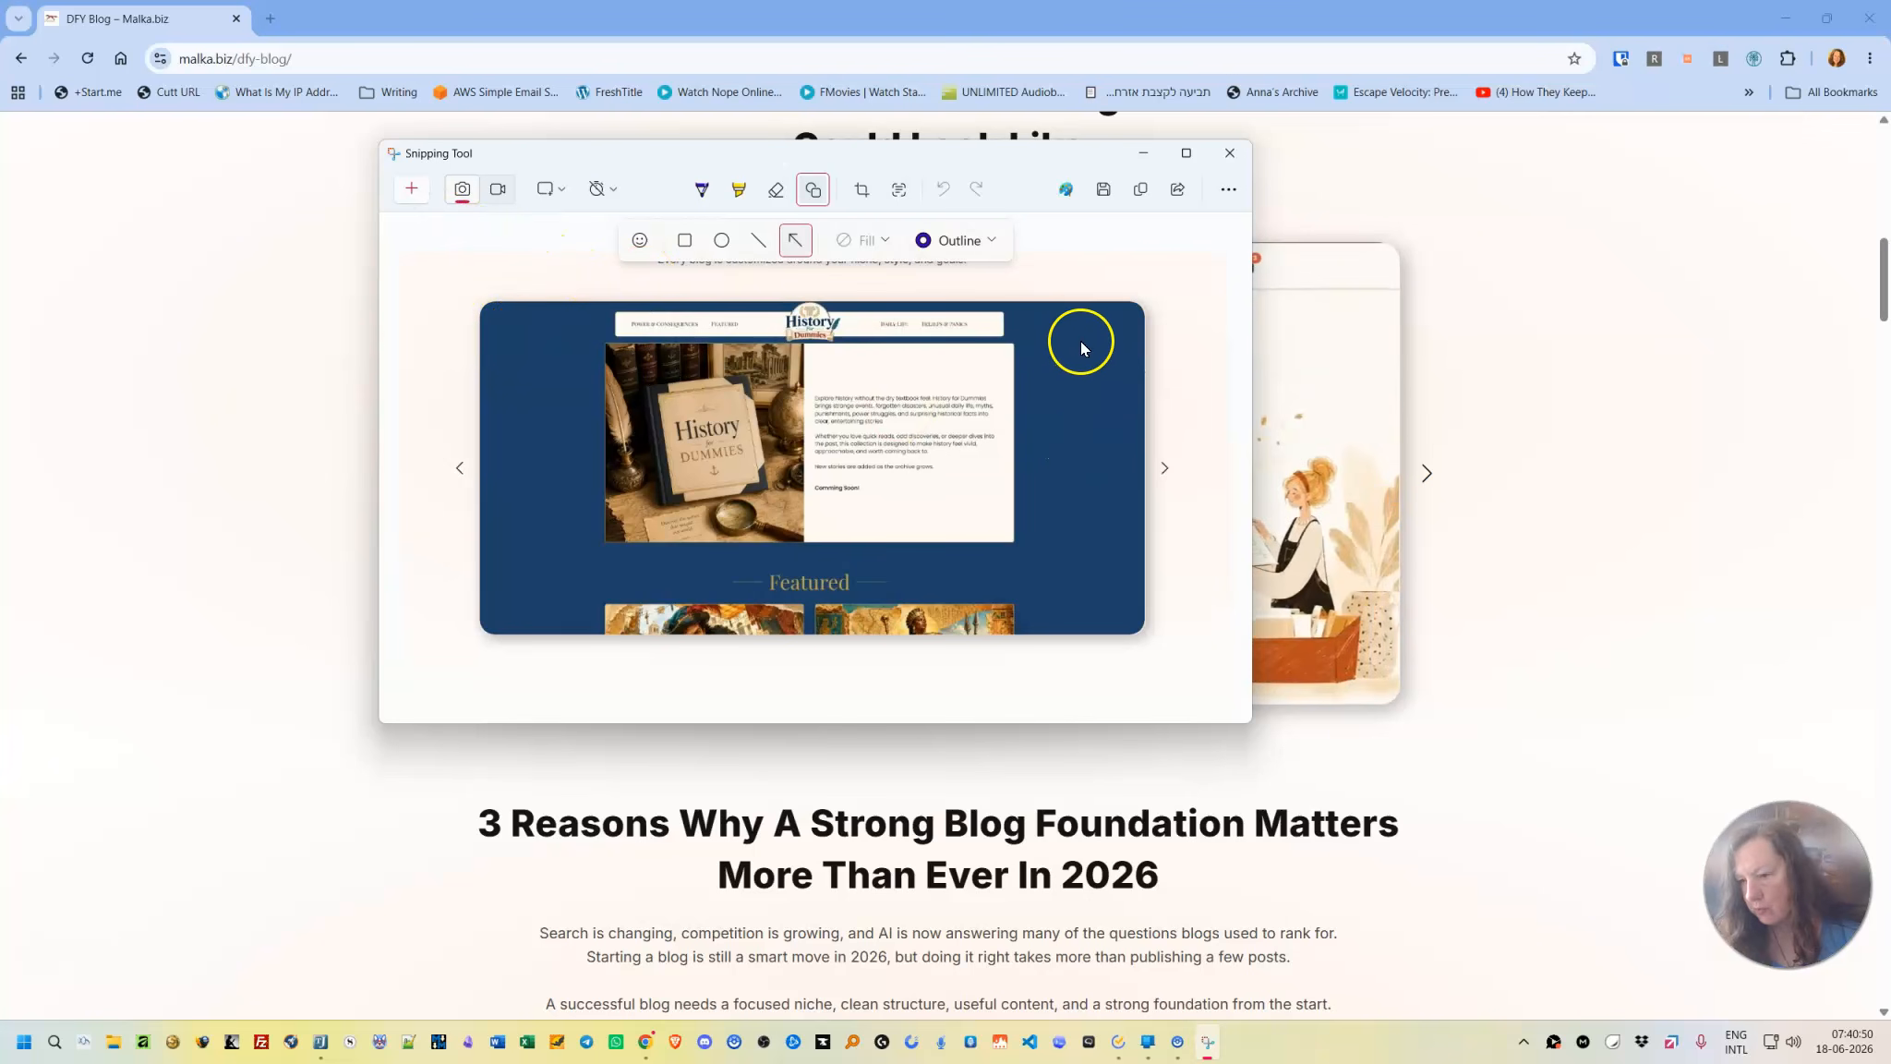
drag(1218, 325, 1170, 452)
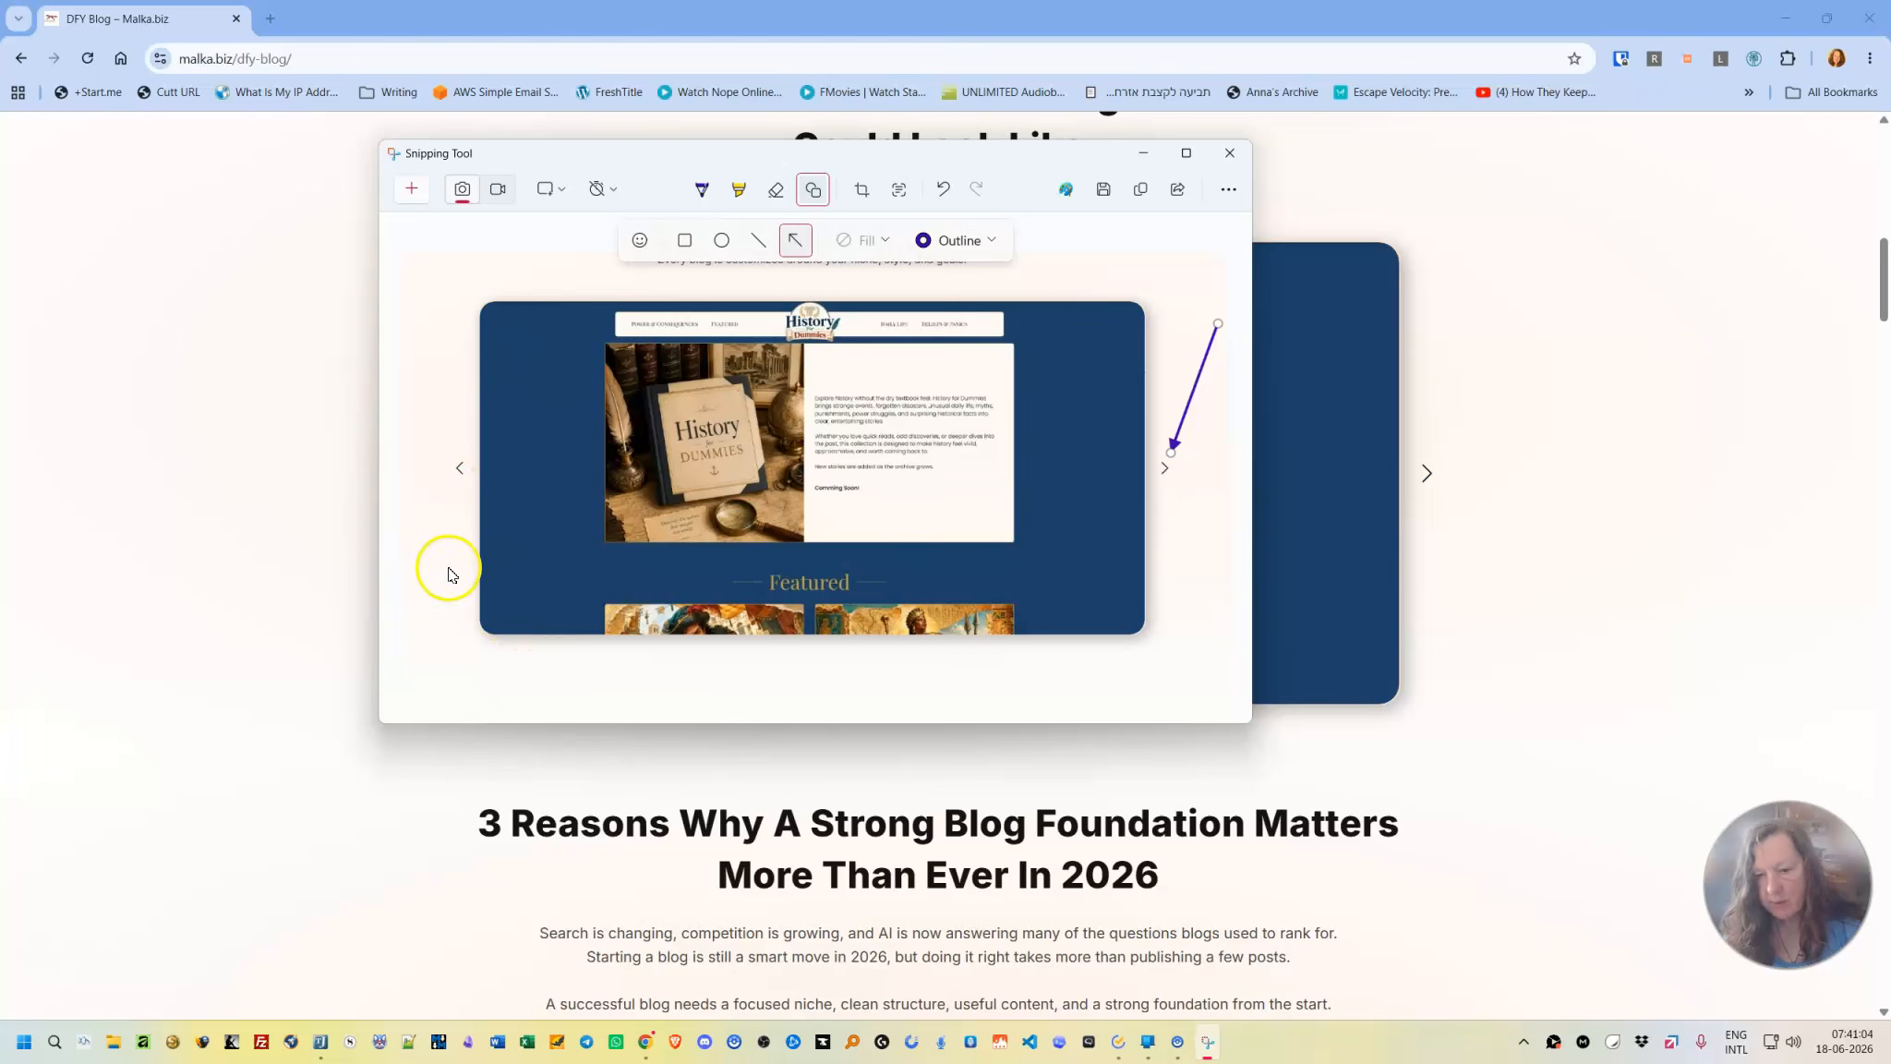
mouse_move(434, 248)
mouse_down()
mouse_move(494, 329)
mouse_move(466, 346)
mouse_up()
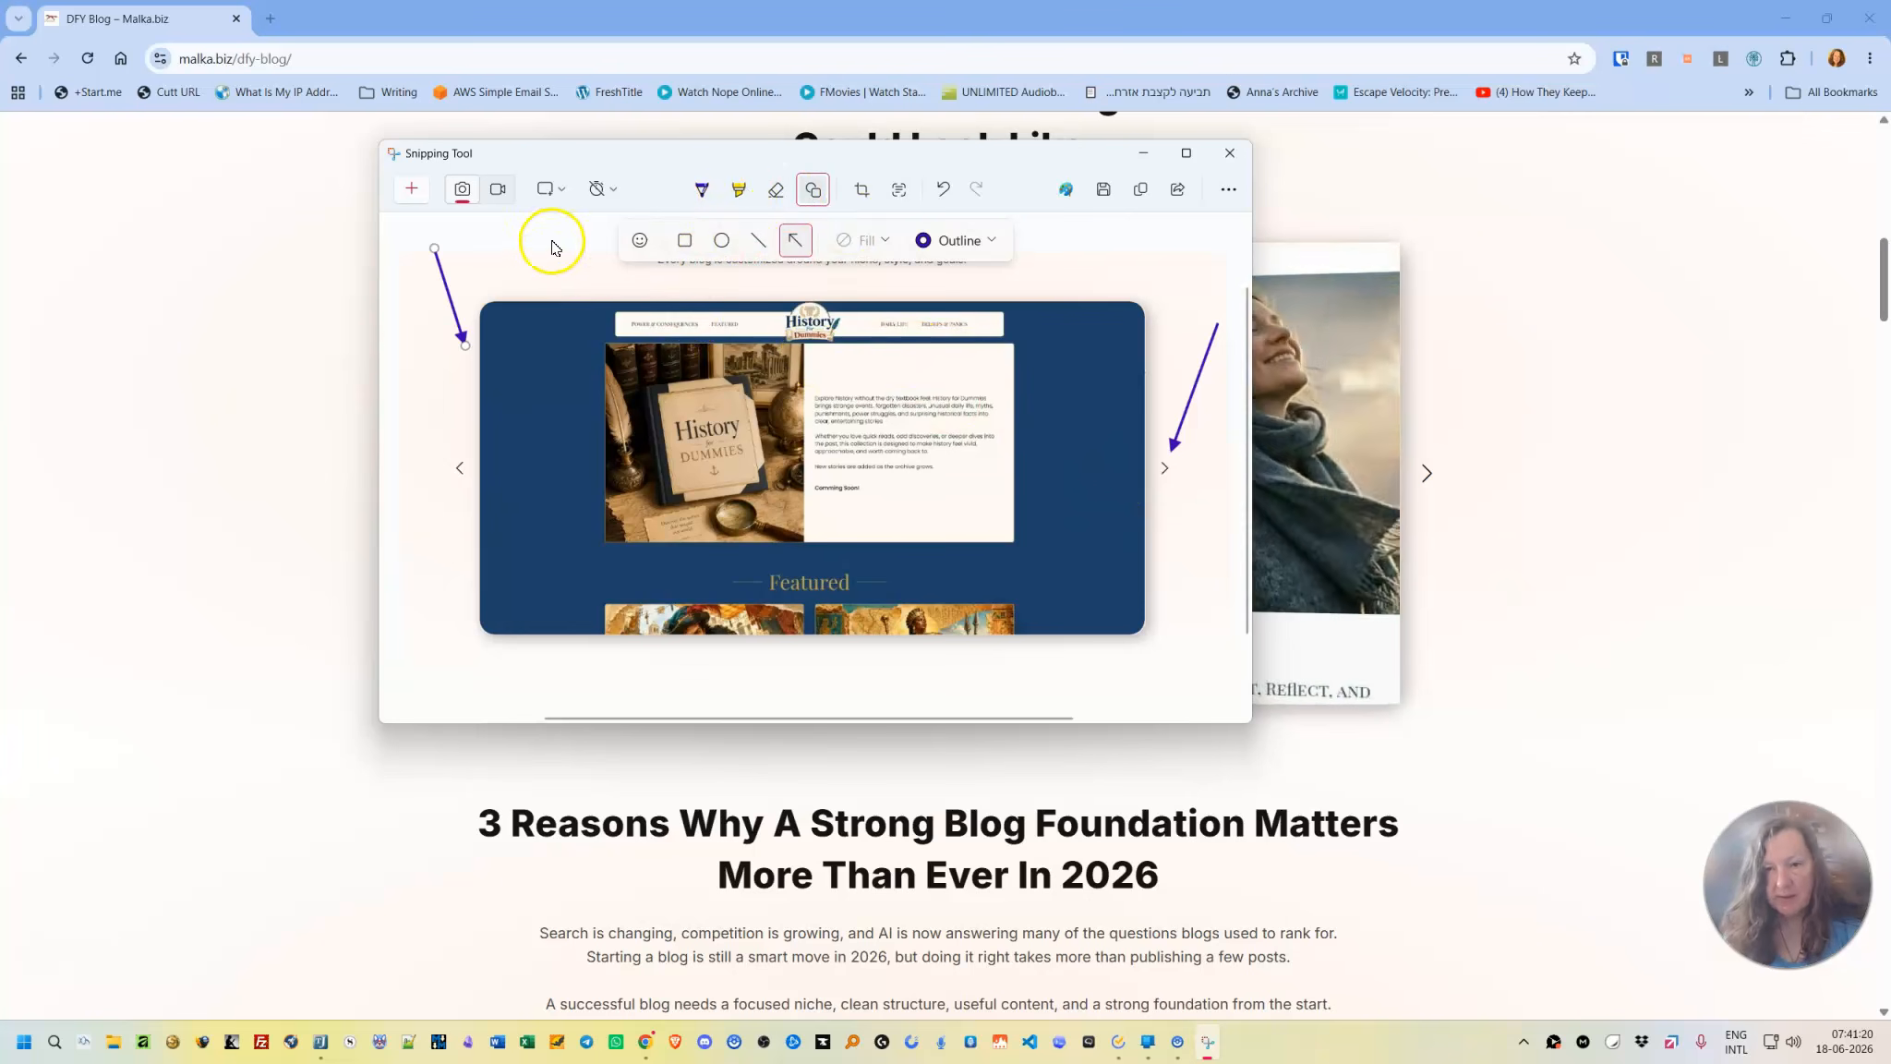
Handwrite a 1 below the left arrow and a 2 below the right arrow with the pen, and close the snip without saving.
click(701, 191)
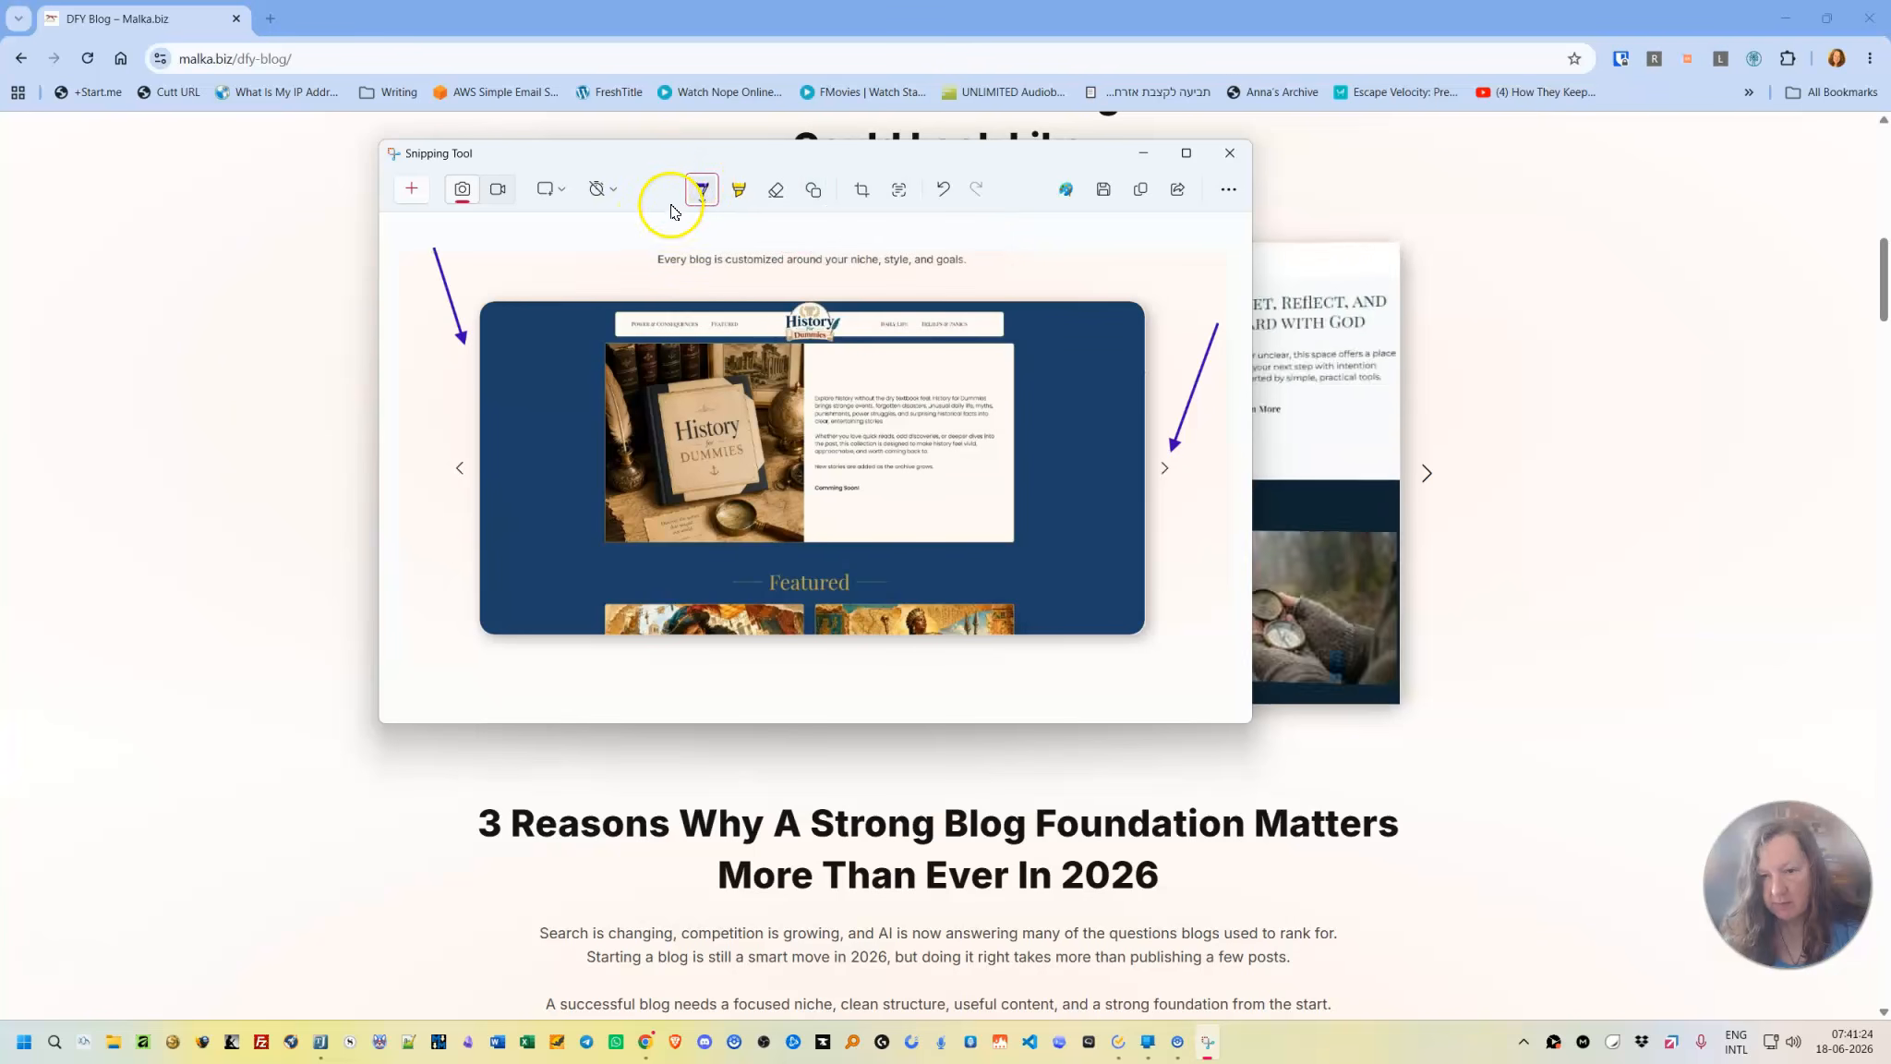
mouse_move(443, 361)
mouse_down()
mouse_move(461, 351)
mouse_move(459, 384)
mouse_up()
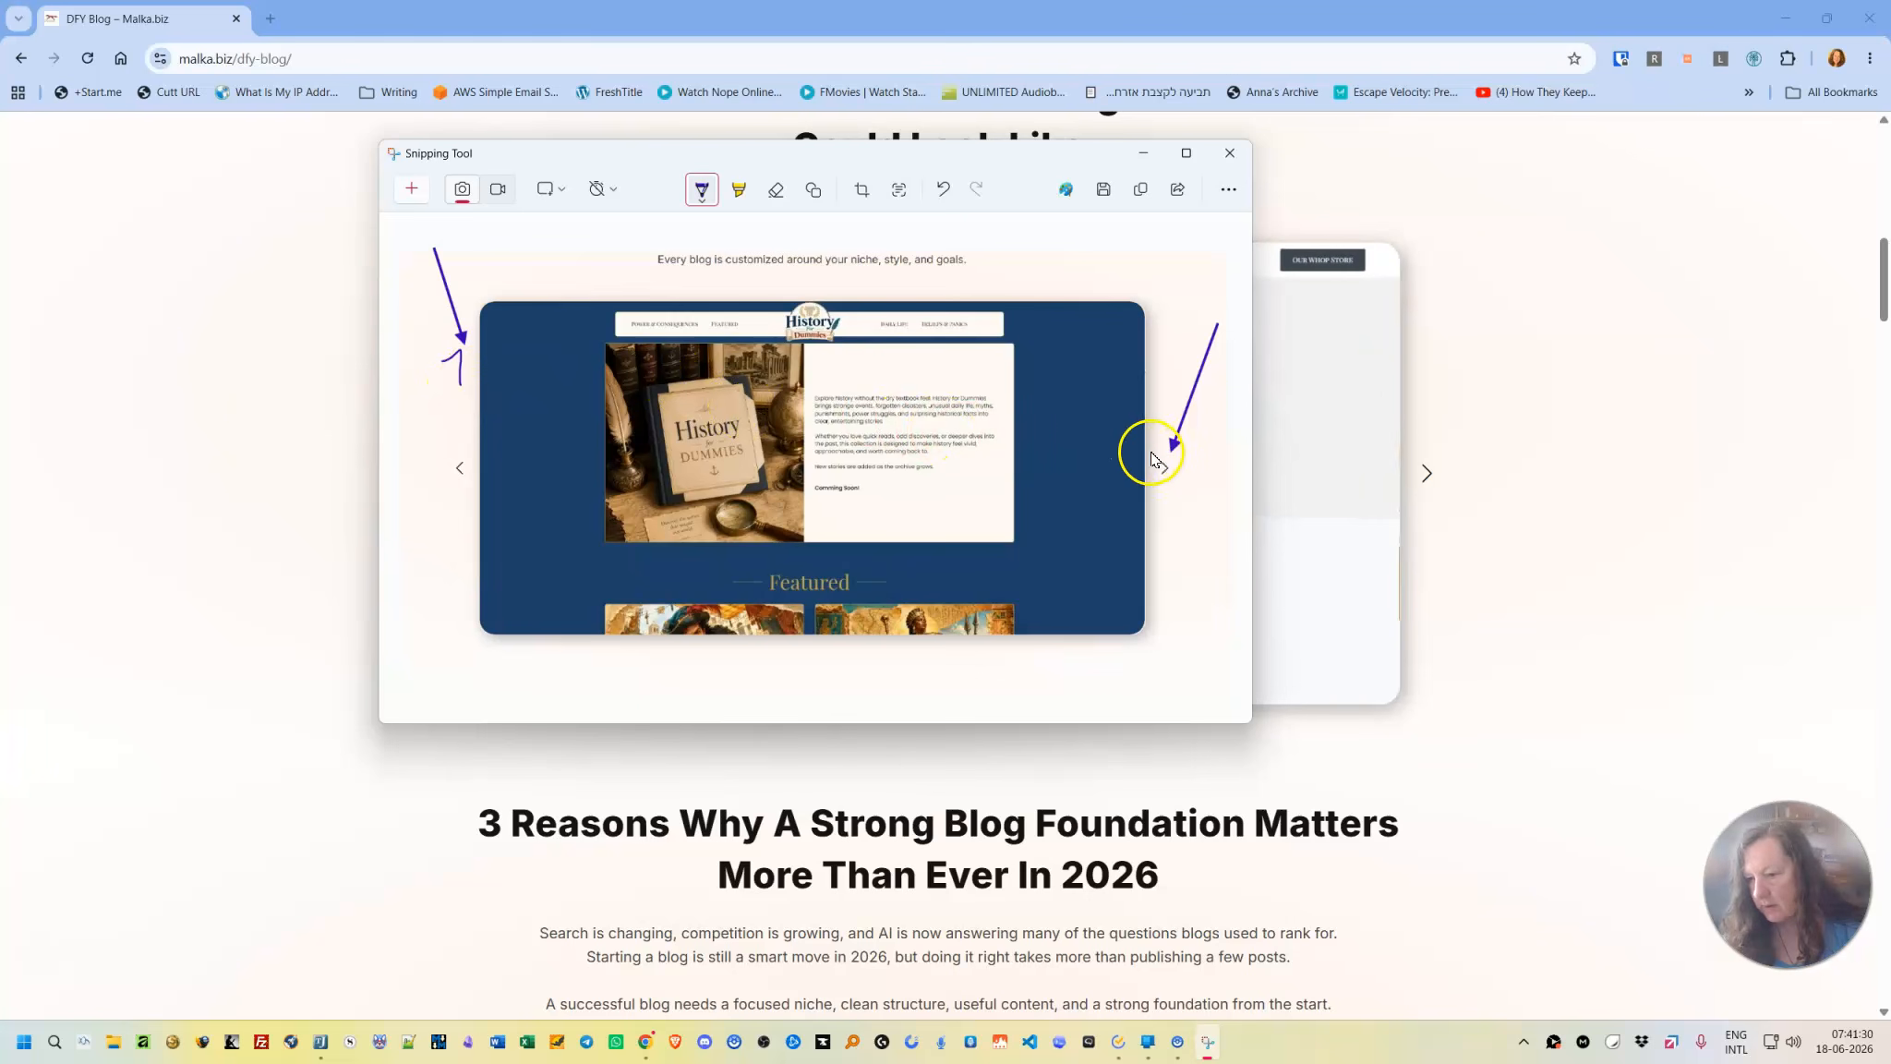
mouse_move(1161, 458)
mouse_down()
mouse_move(1168, 497)
mouse_move(1184, 490)
mouse_up()
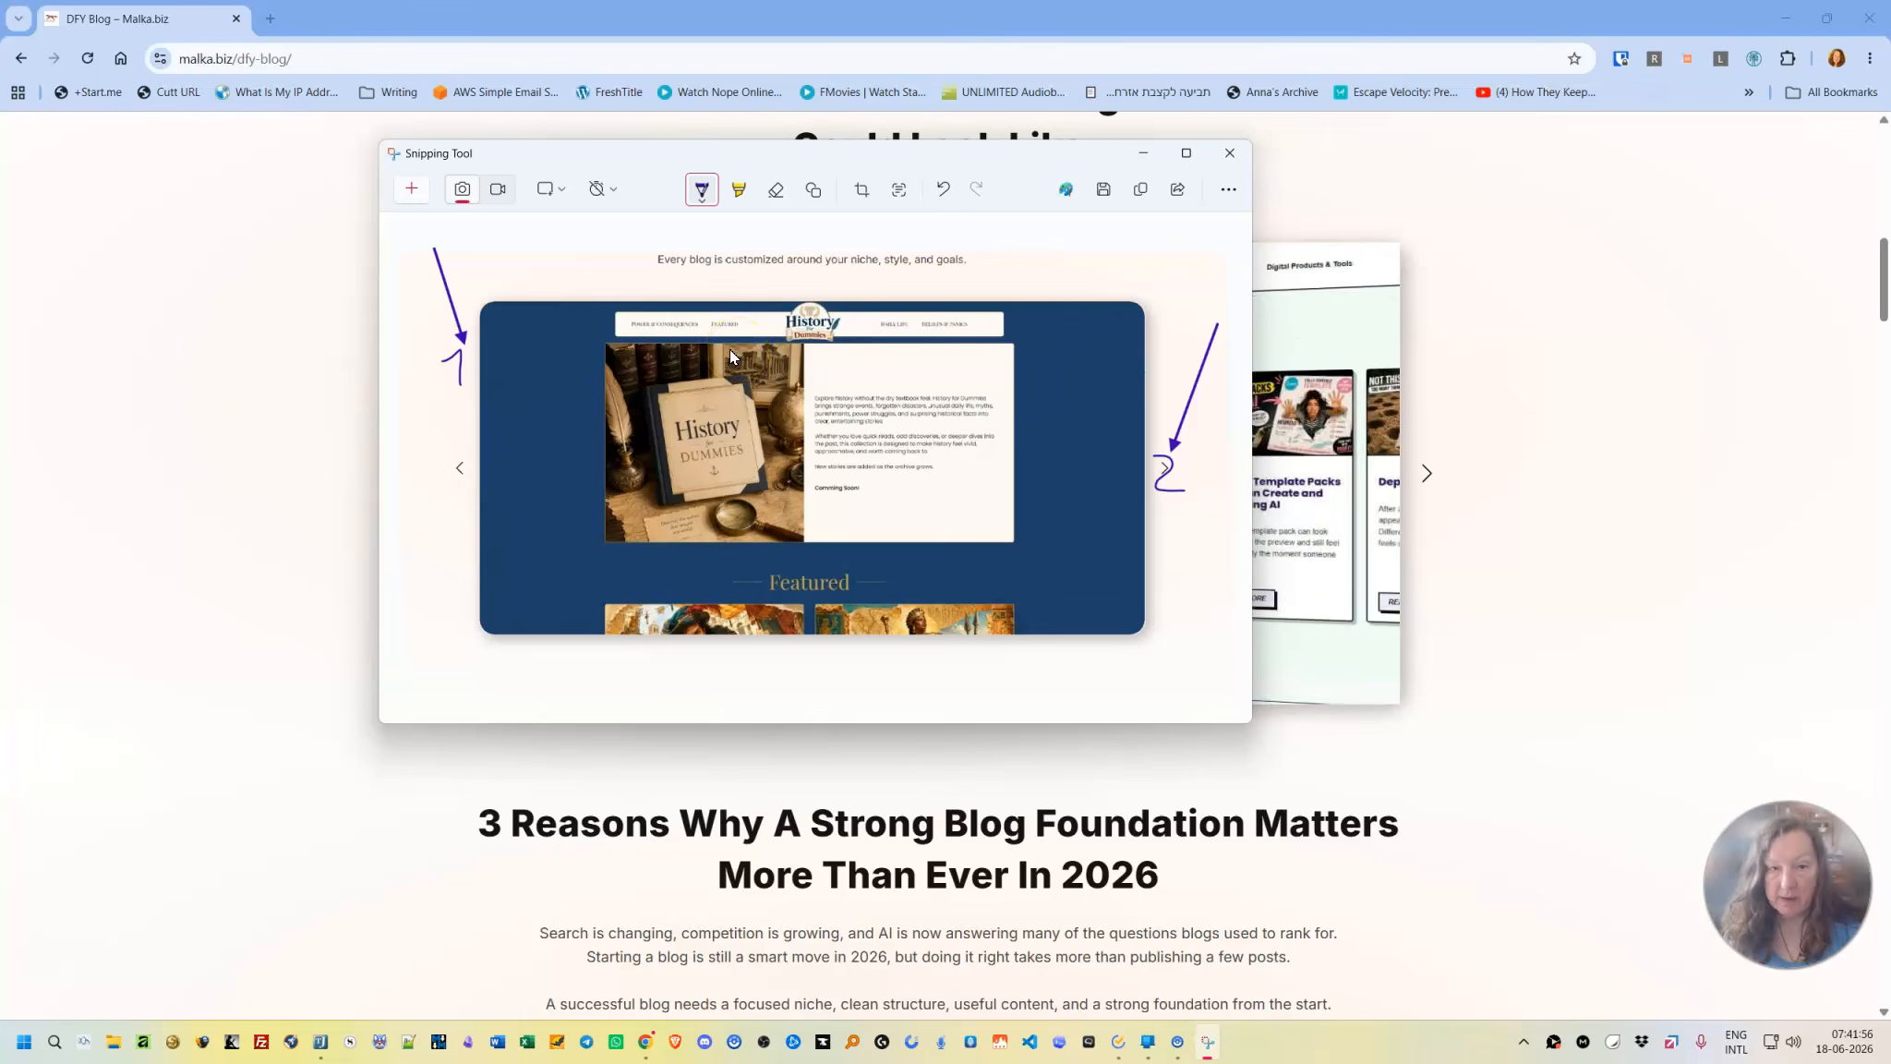
click(1234, 166)
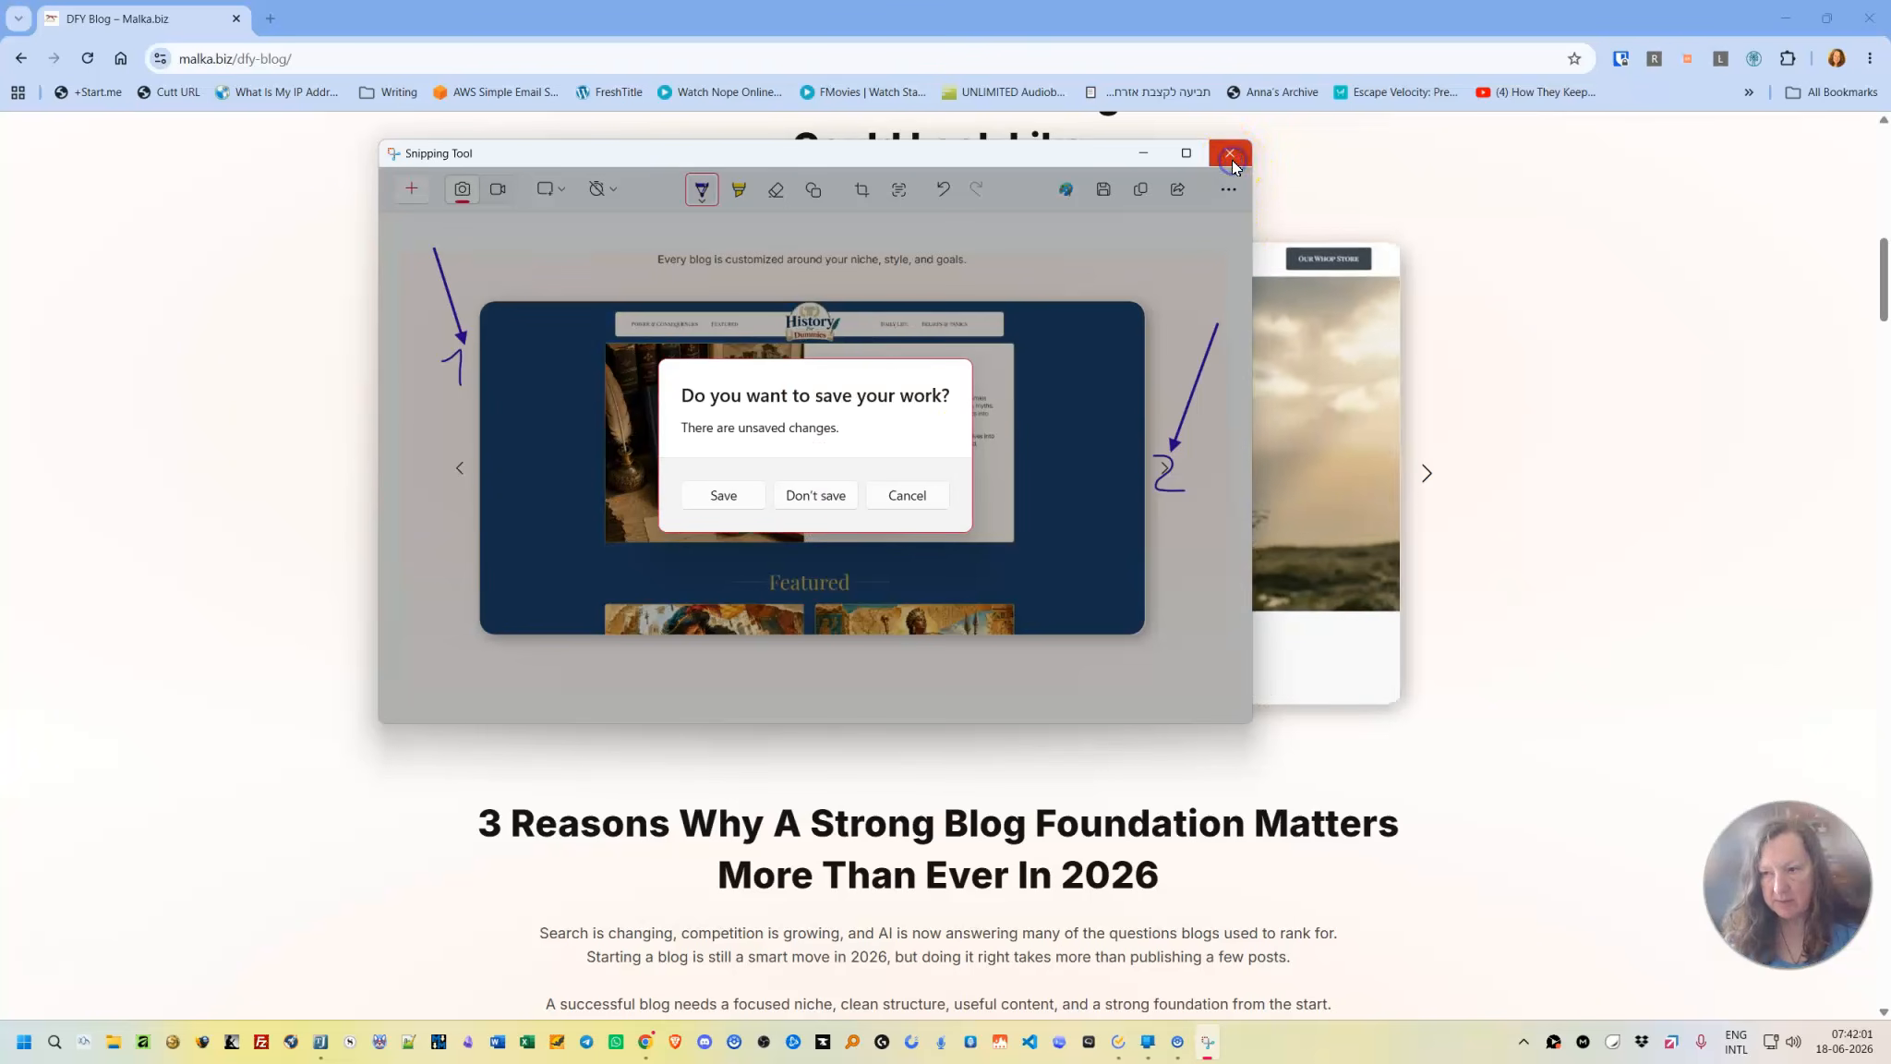
click(813, 497)
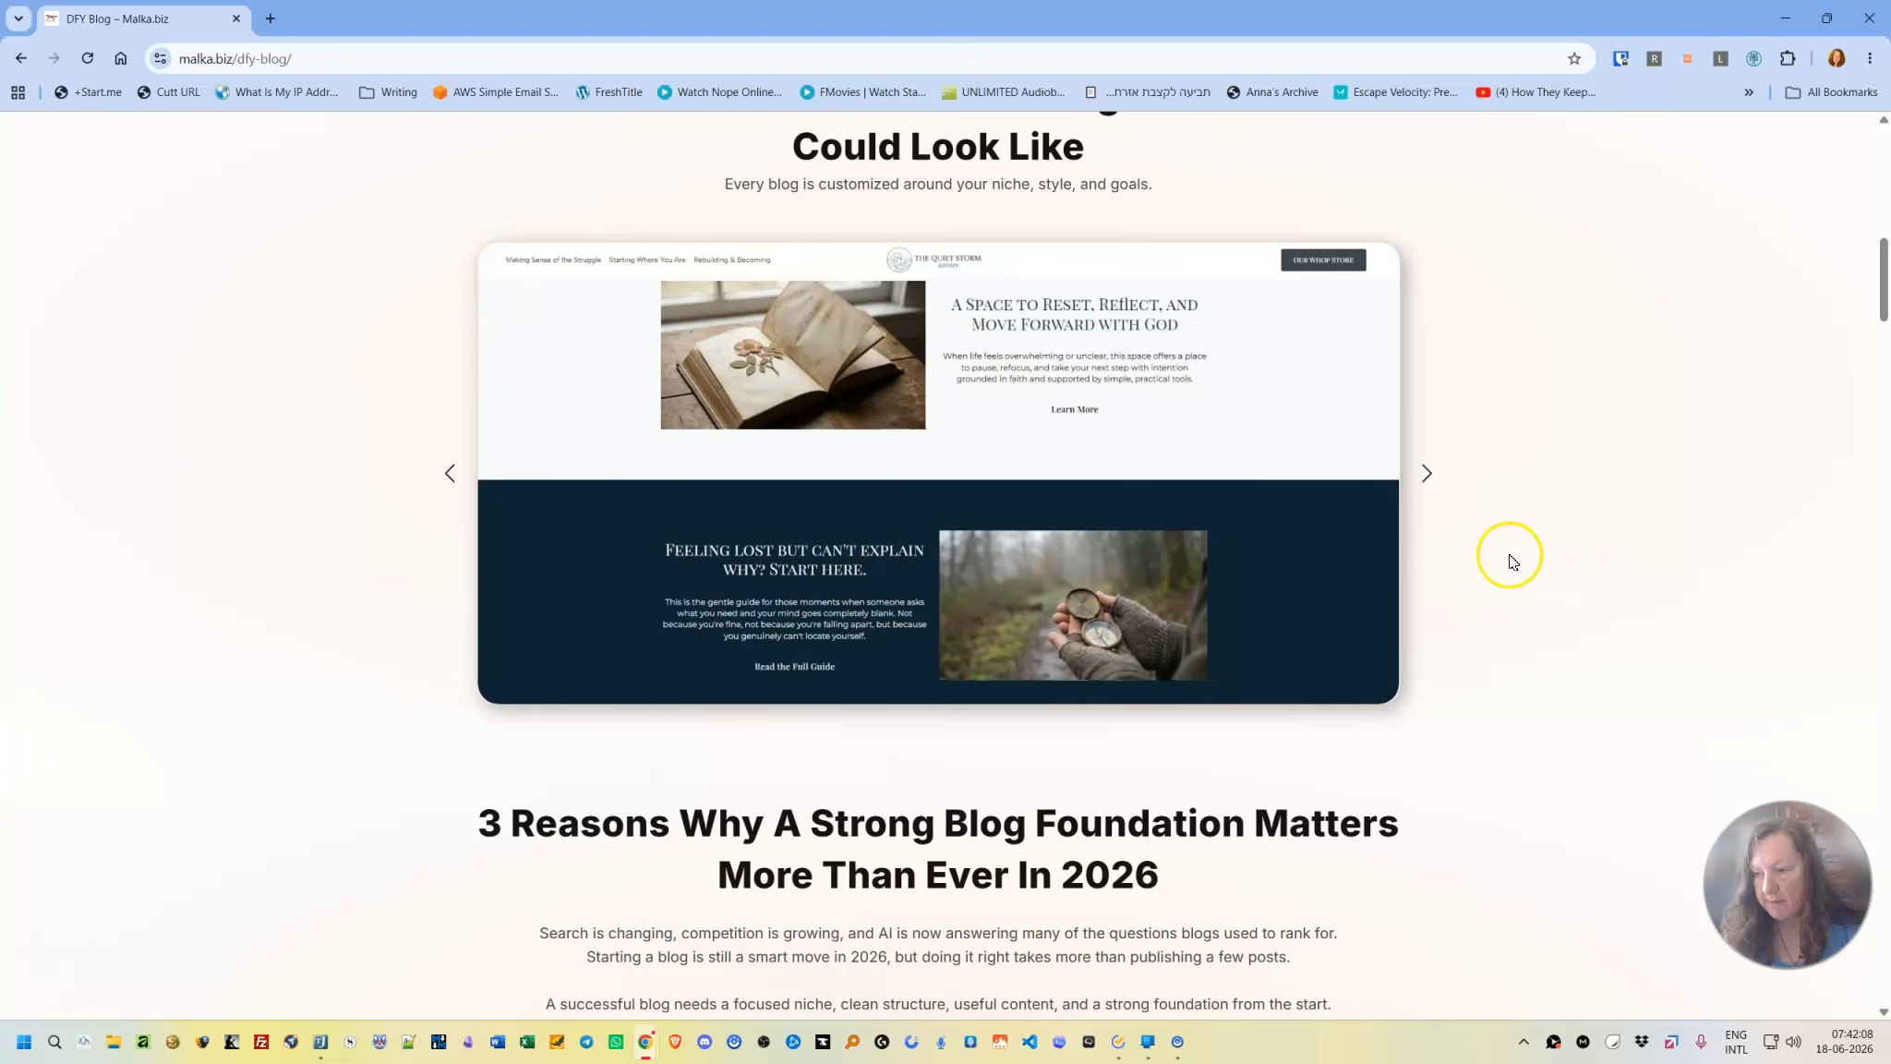
Switch to ShareX and capture the region around the blog example carousel, including the "Could Look Like" heading, for its image editor.
click(1526, 1042)
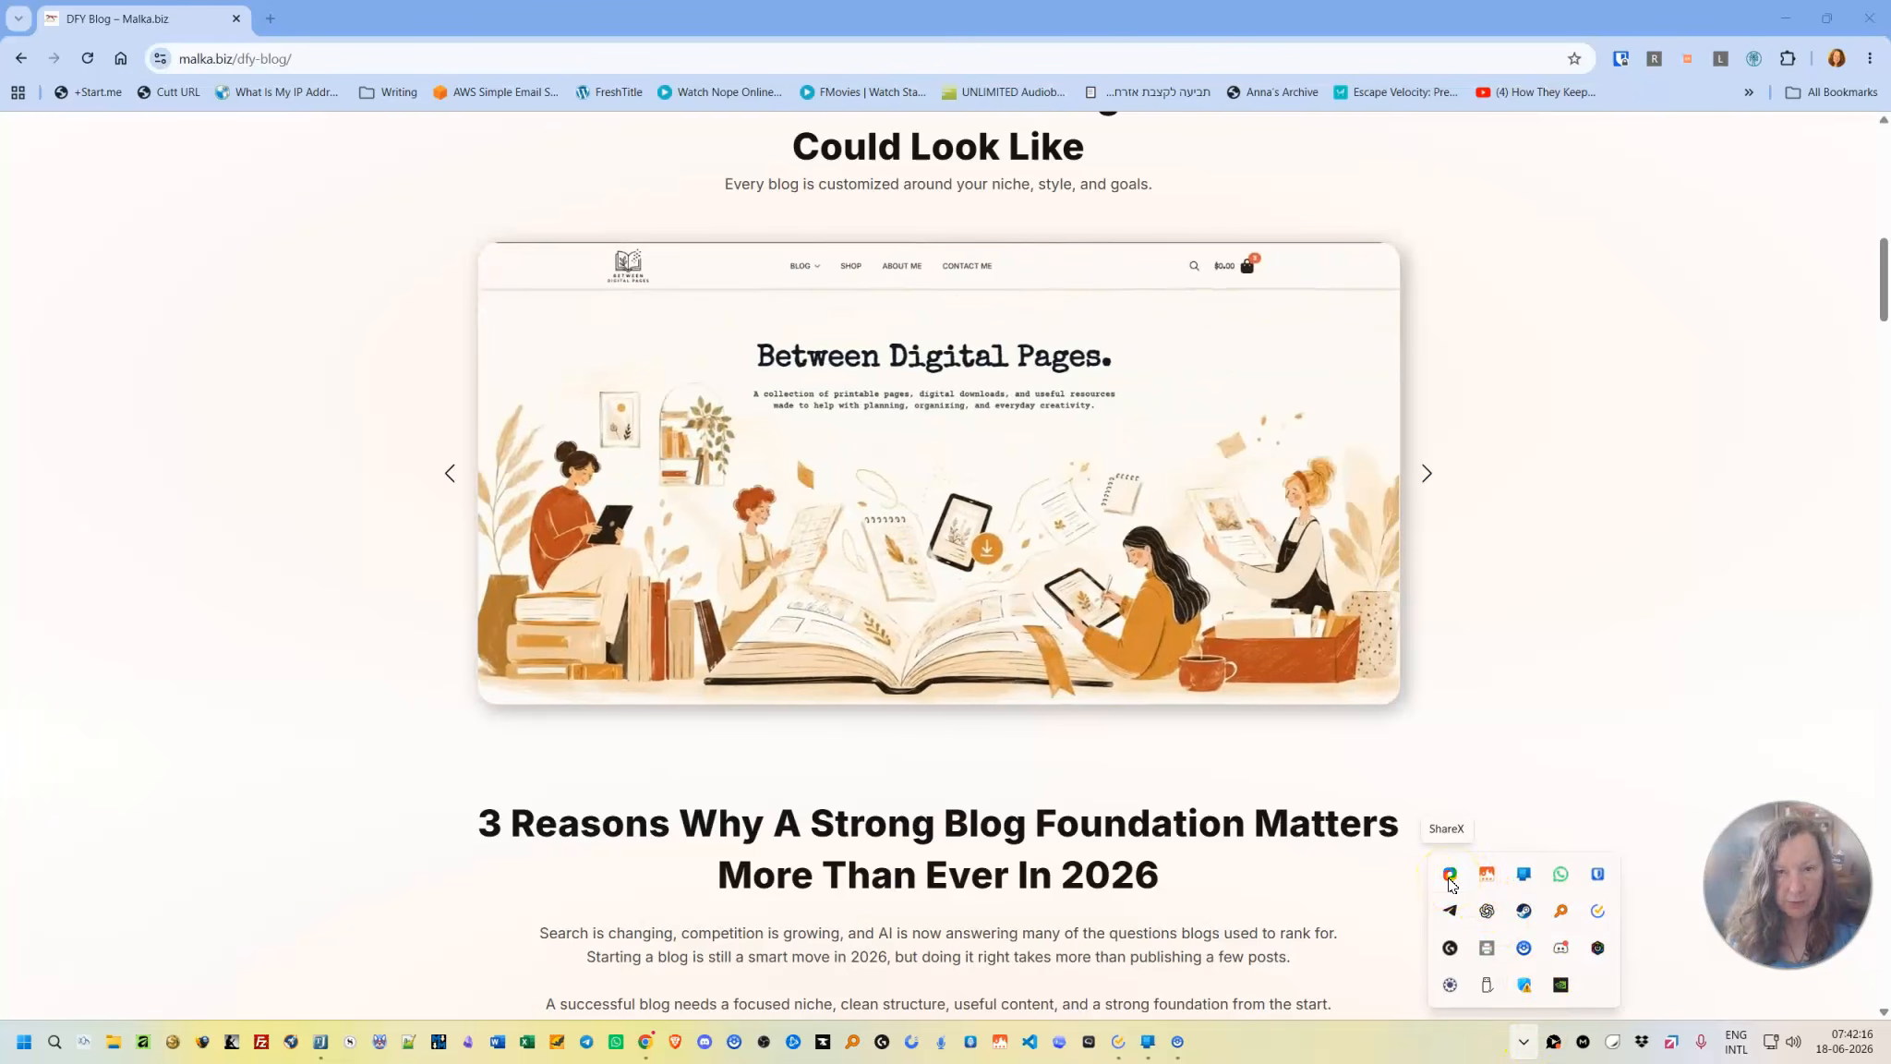
click(1785, 19)
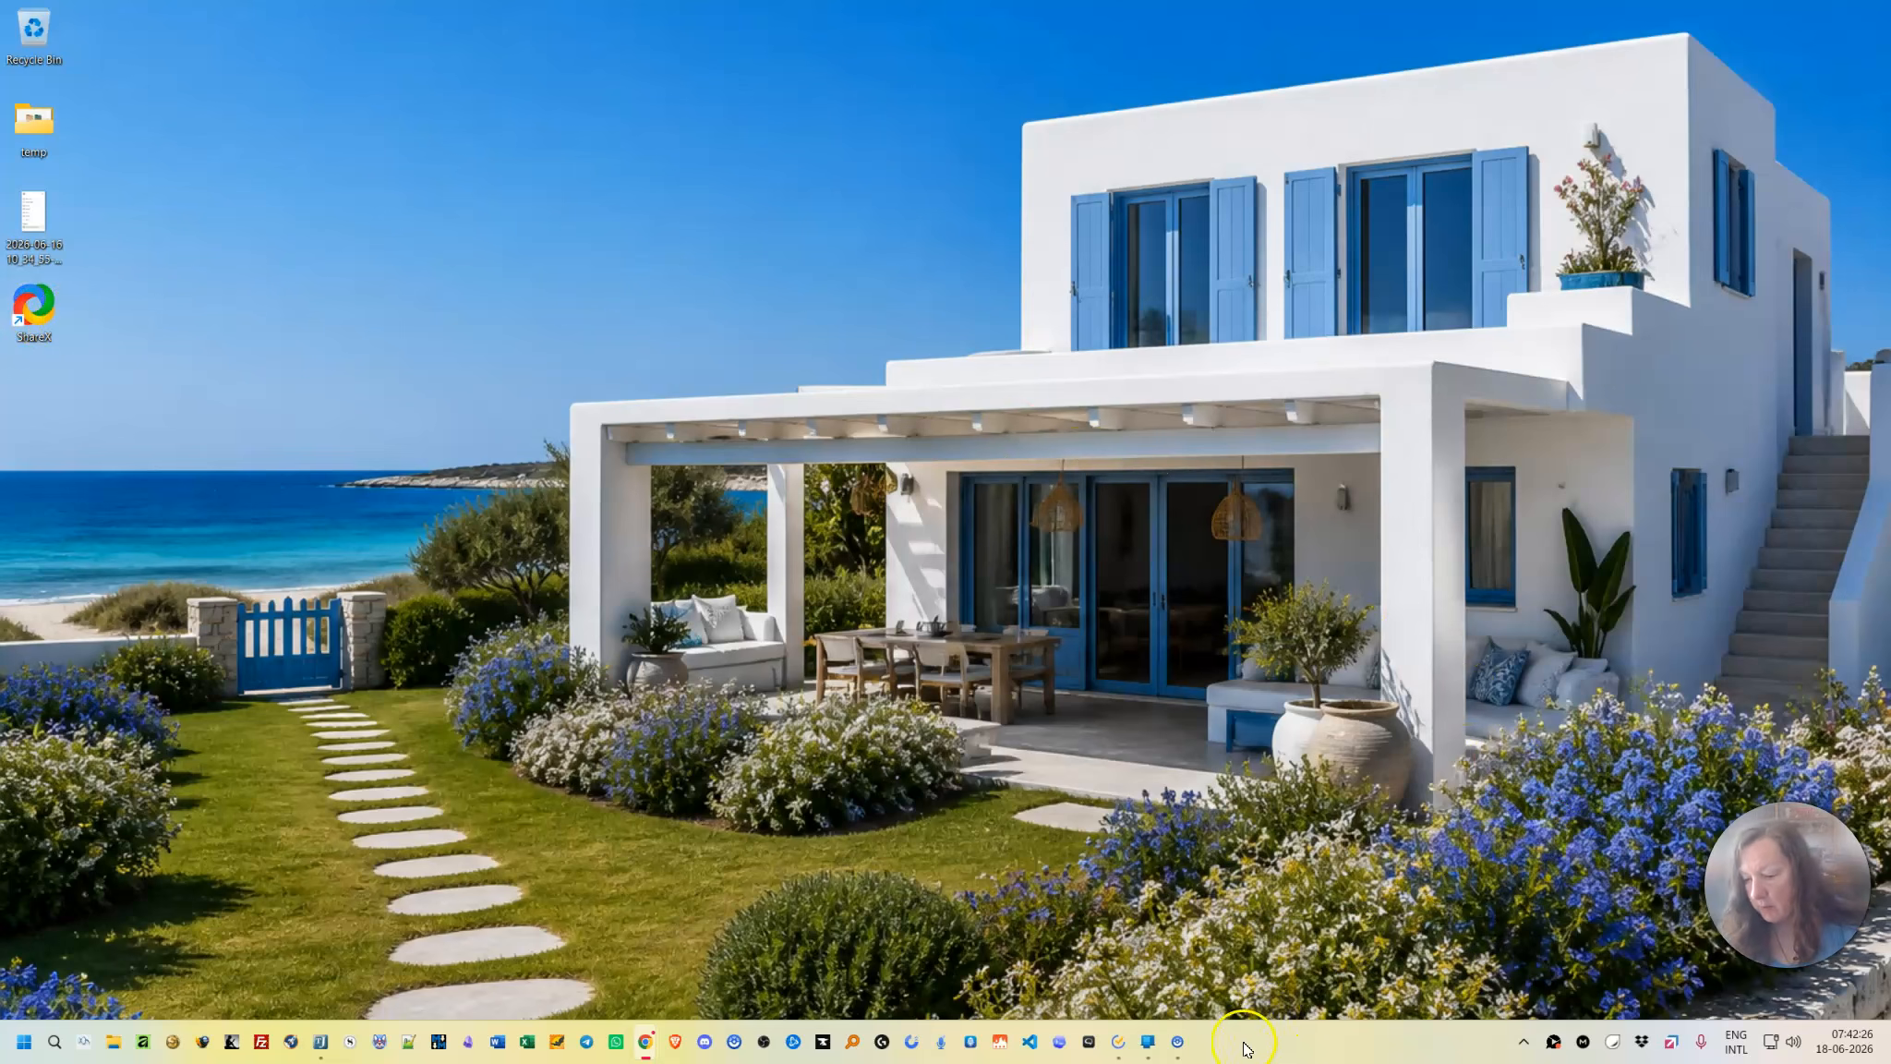
key(alt+Tab)
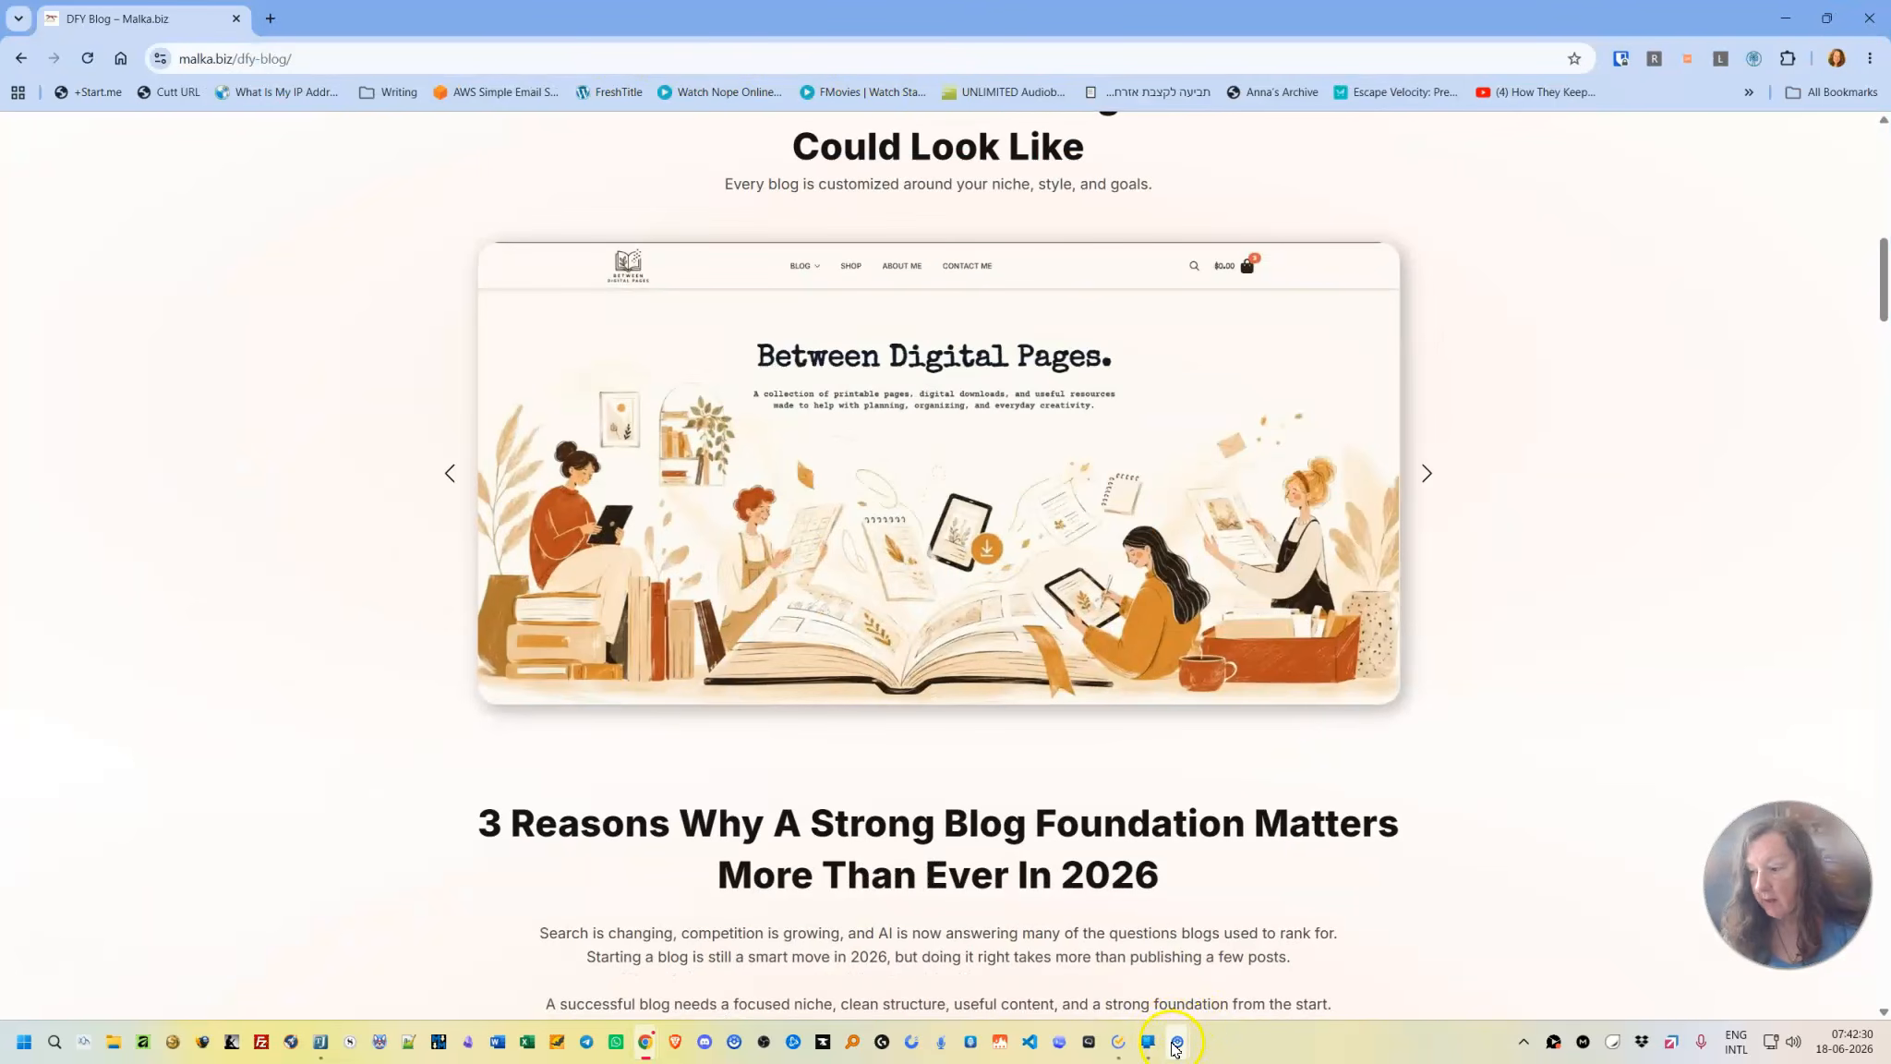
mouse_move(1176, 1048)
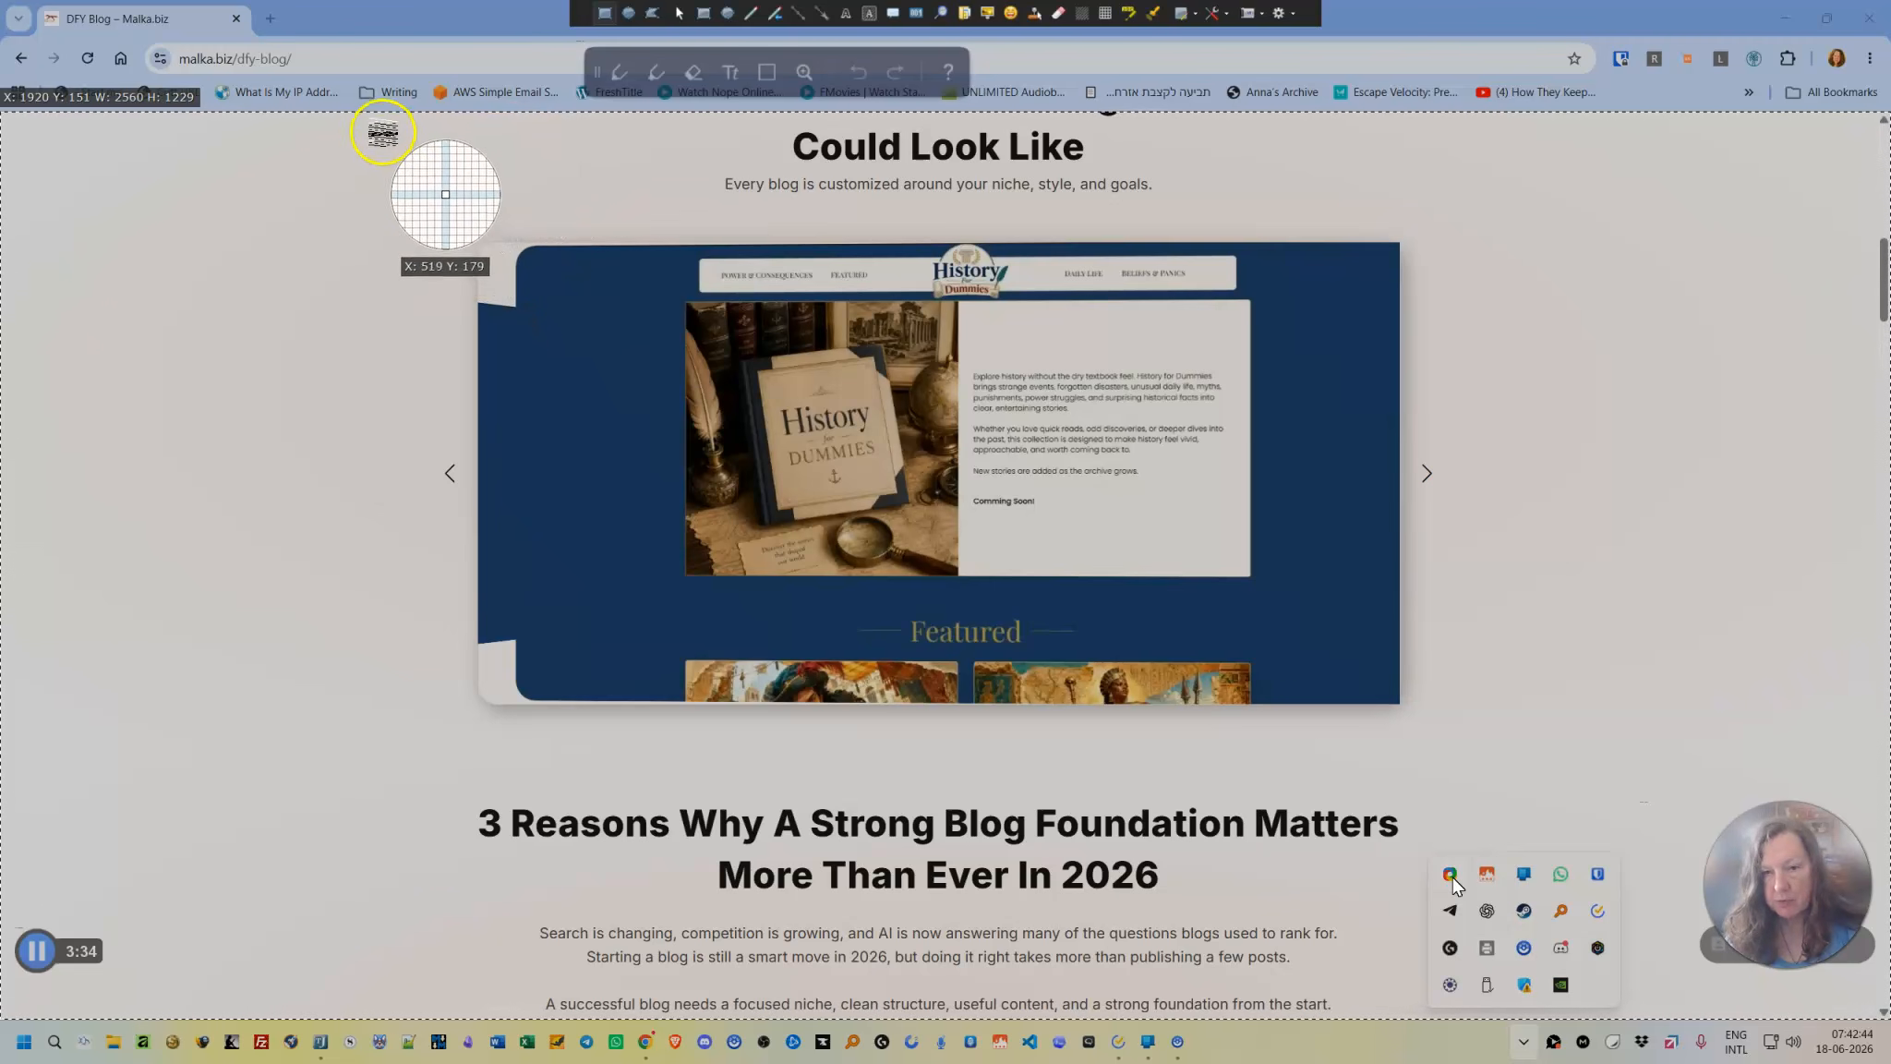
drag(381, 120, 1510, 782)
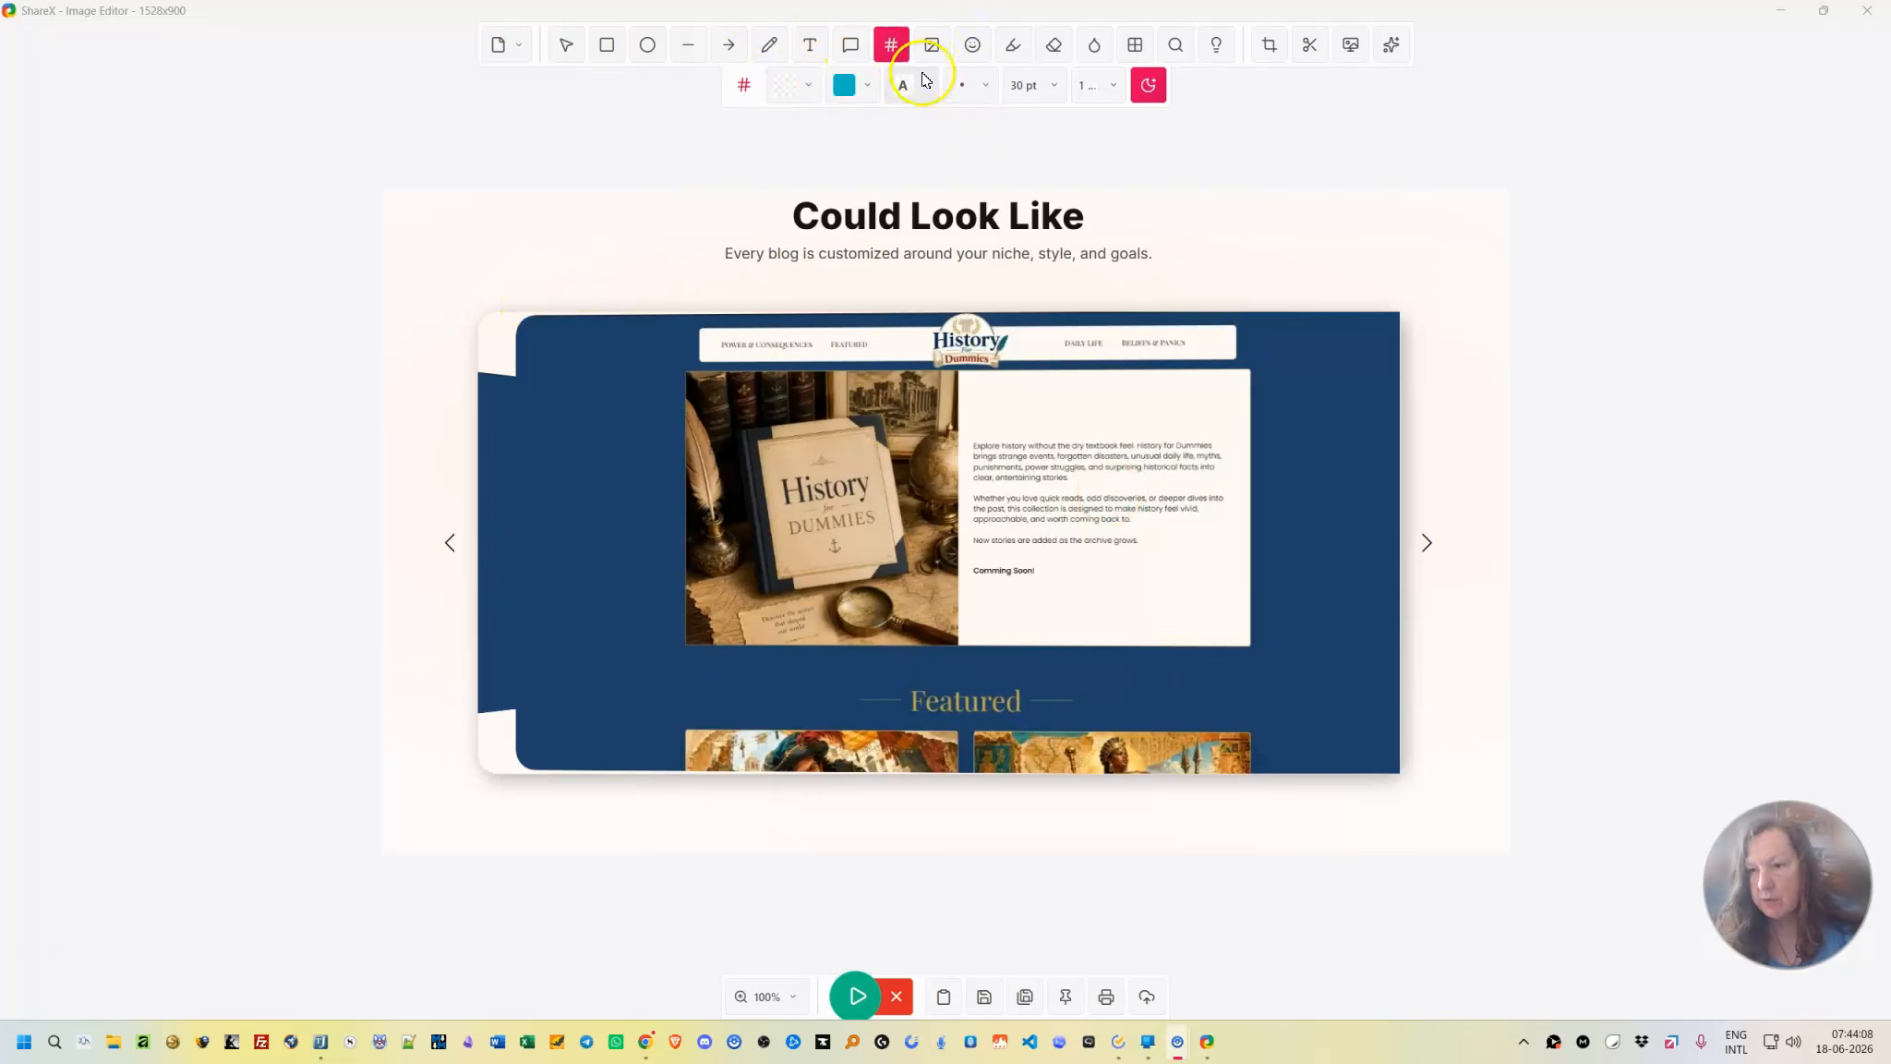
Set the arrow colour to pink and draw a vertical arrow pointing down at the carousel's previous control.
click(729, 48)
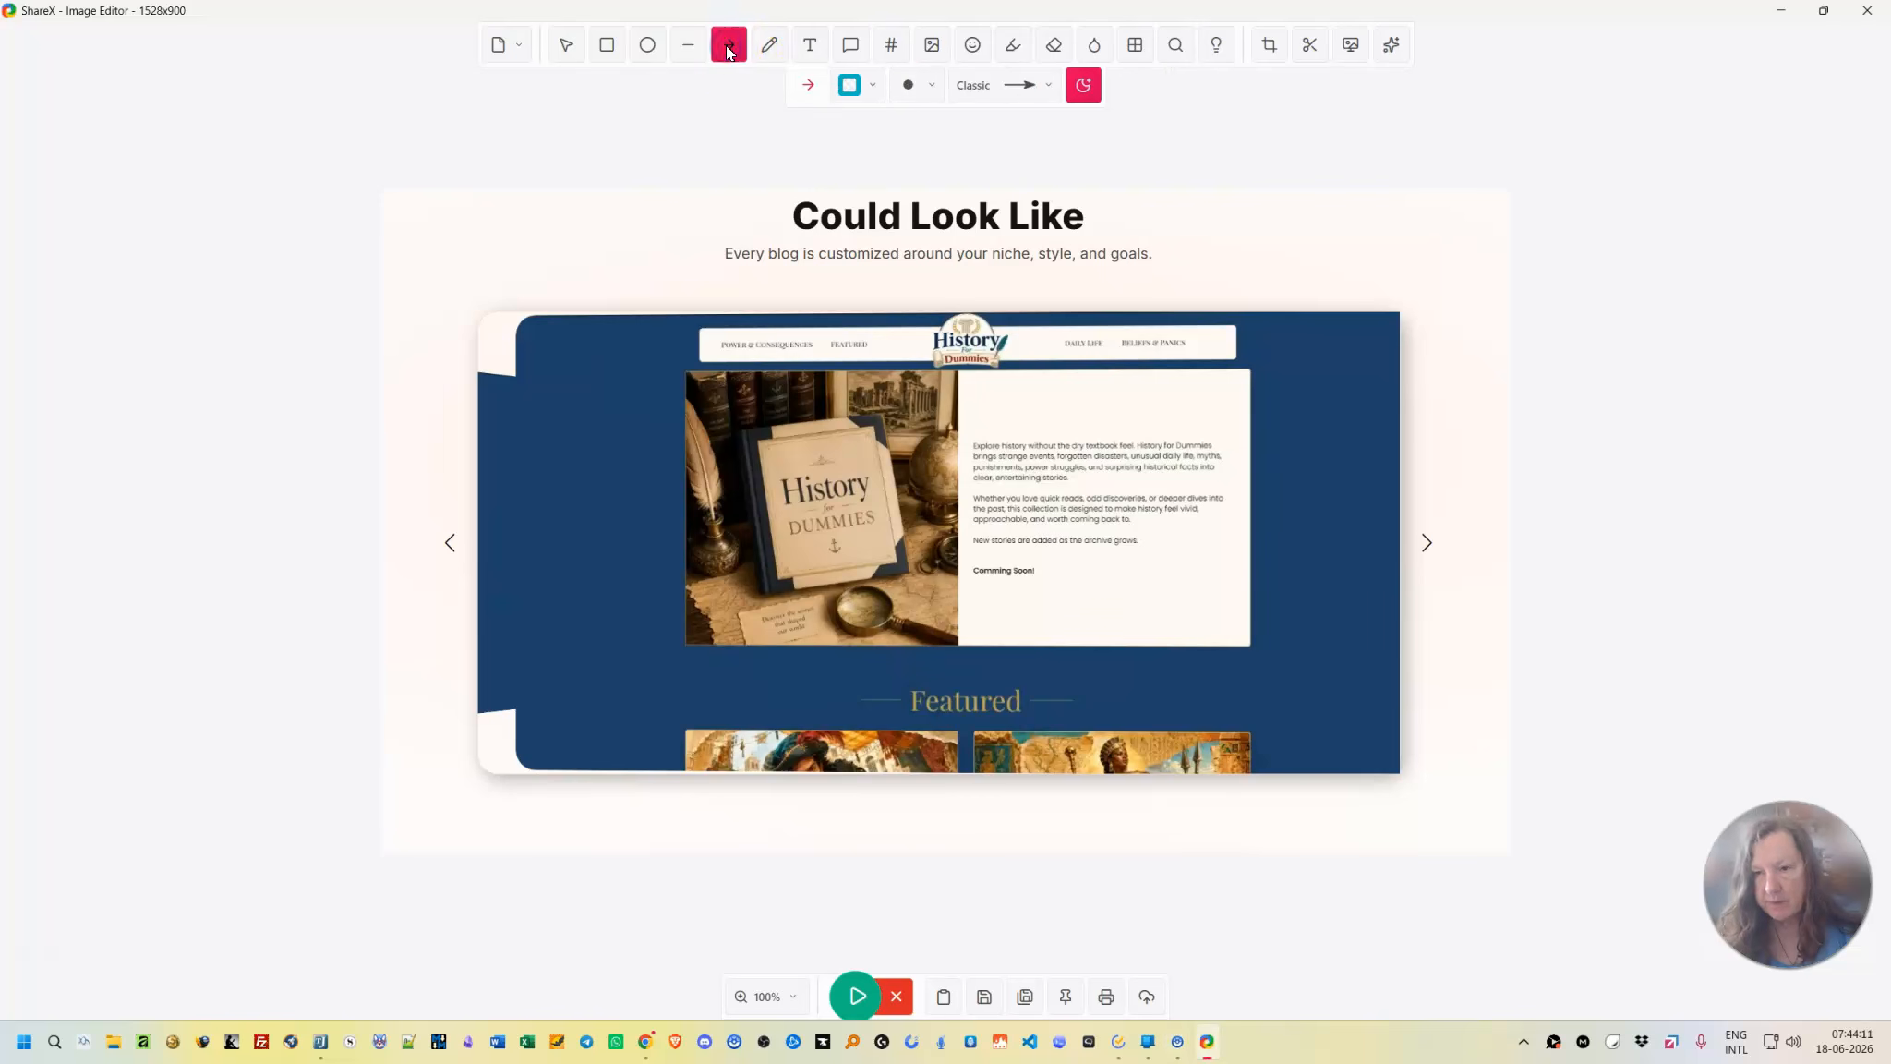
click(850, 85)
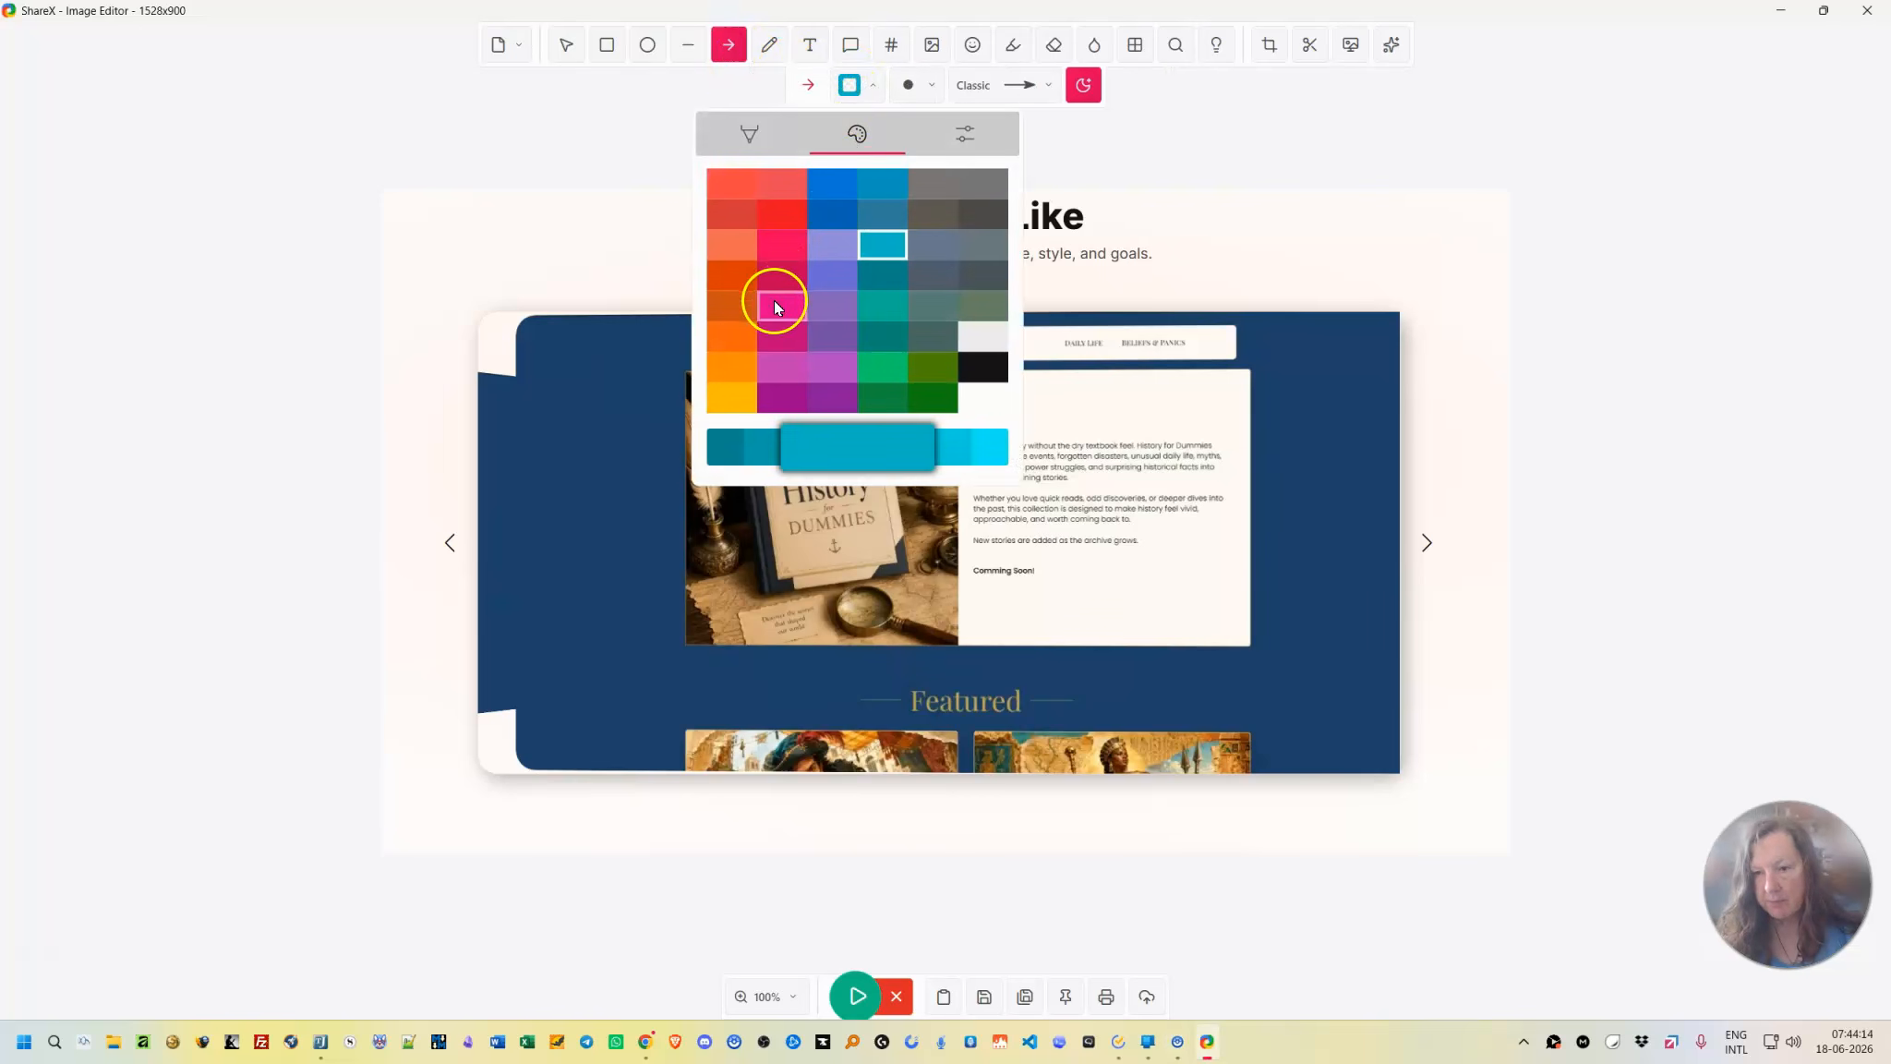
click(777, 303)
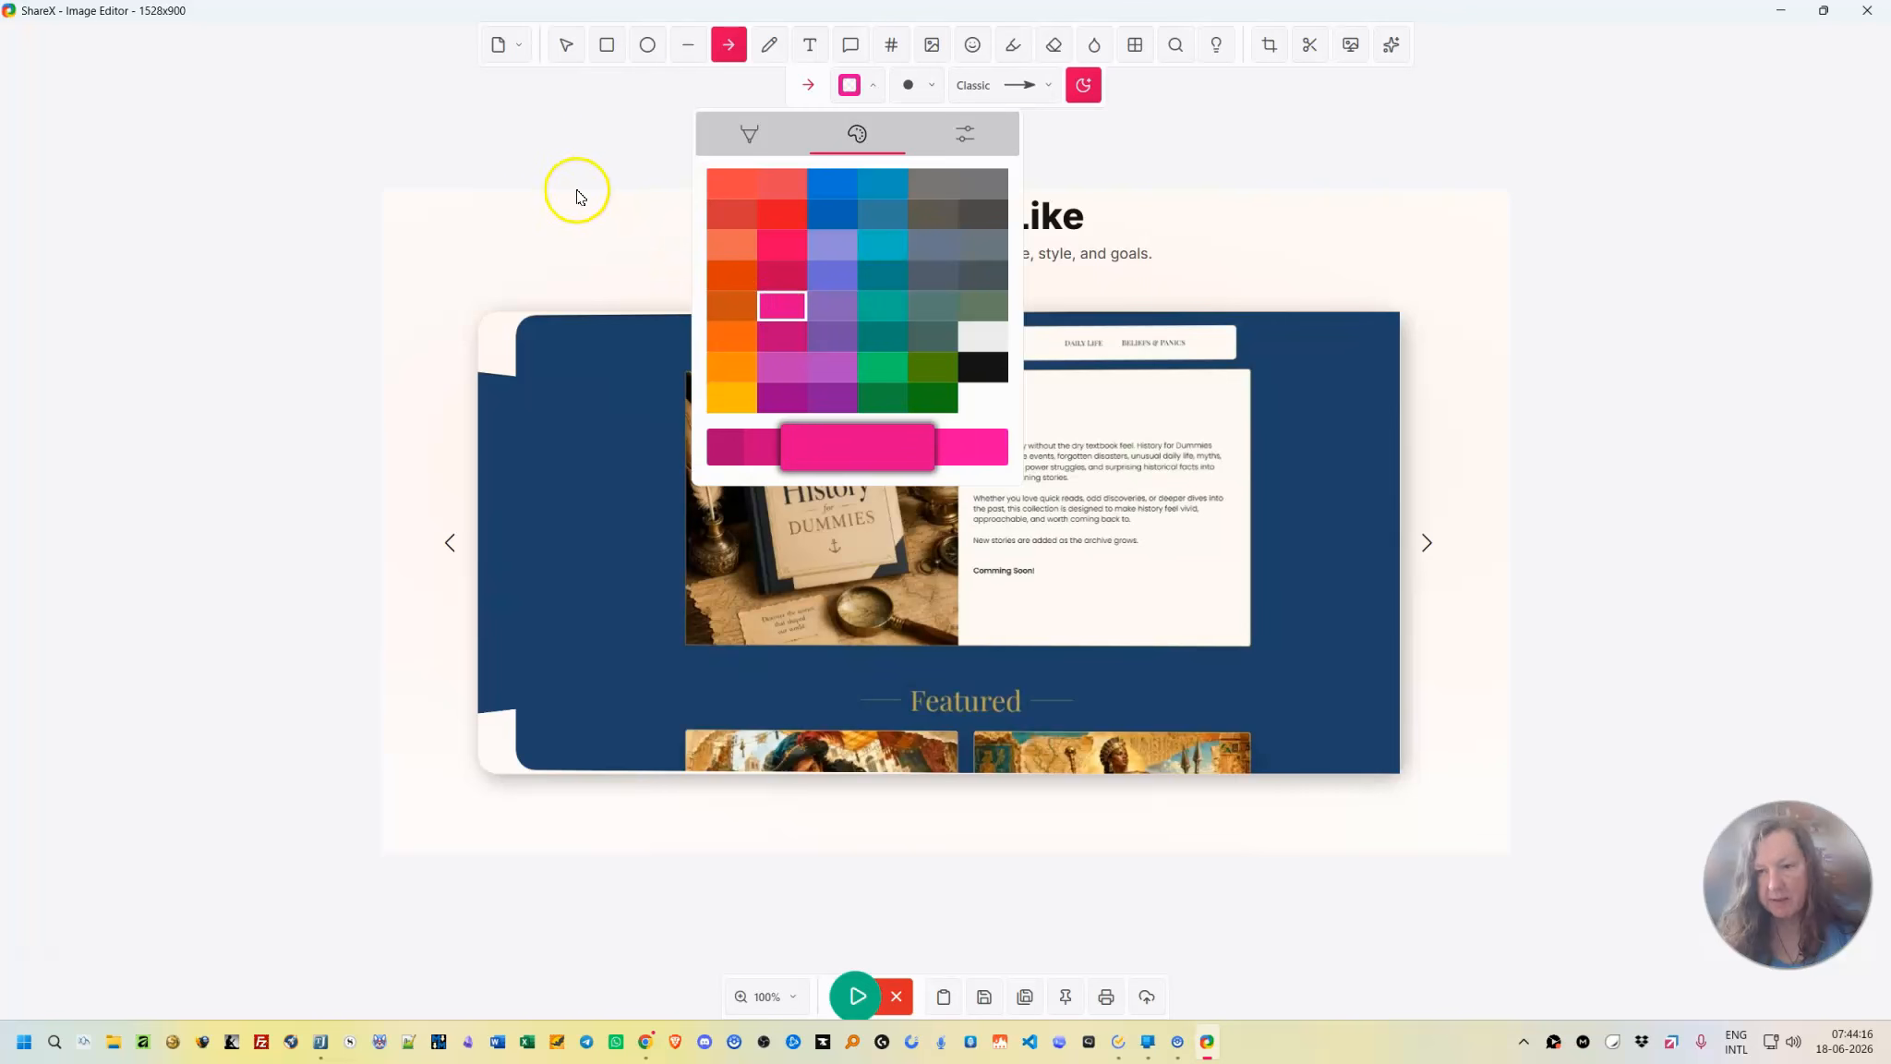
click(431, 269)
drag(452, 268, 451, 520)
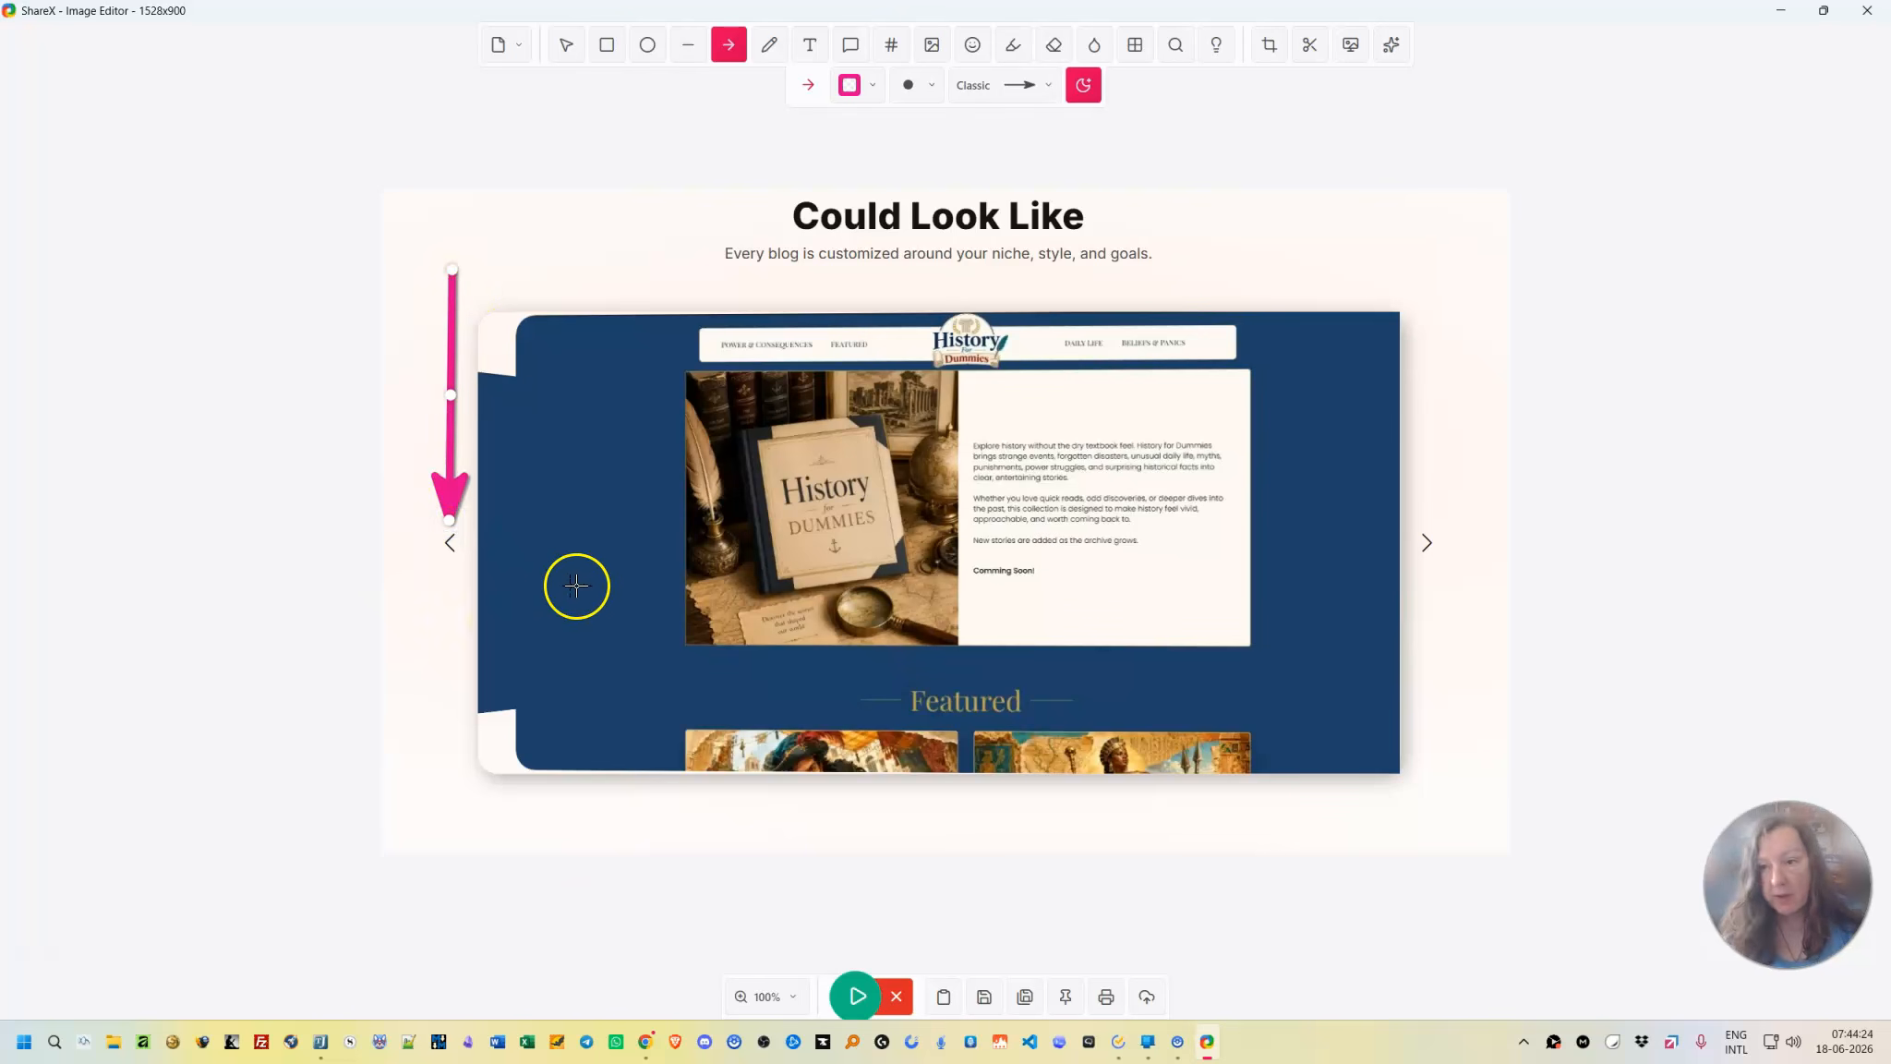
Try the Modern, Basic and Line styles on the pink arrow and set it back to Classic.
click(1022, 88)
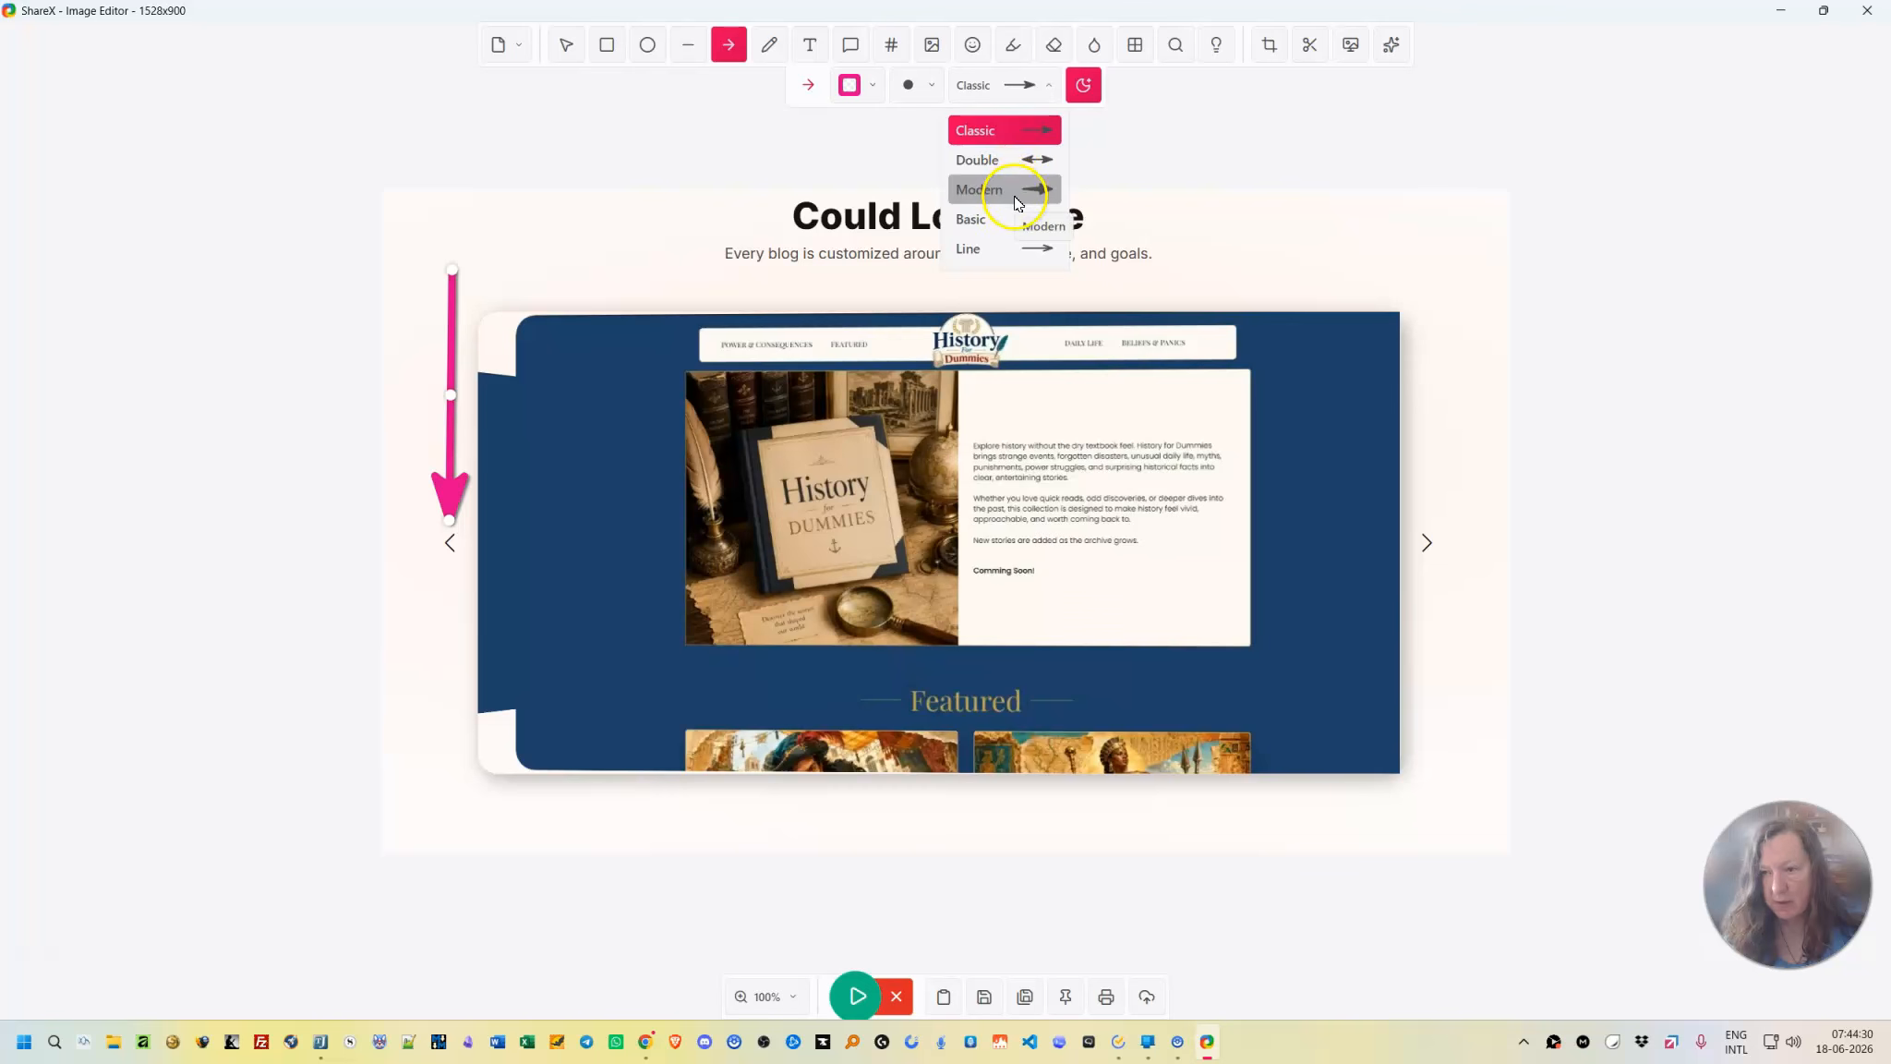
click(1015, 194)
click(994, 104)
click(995, 216)
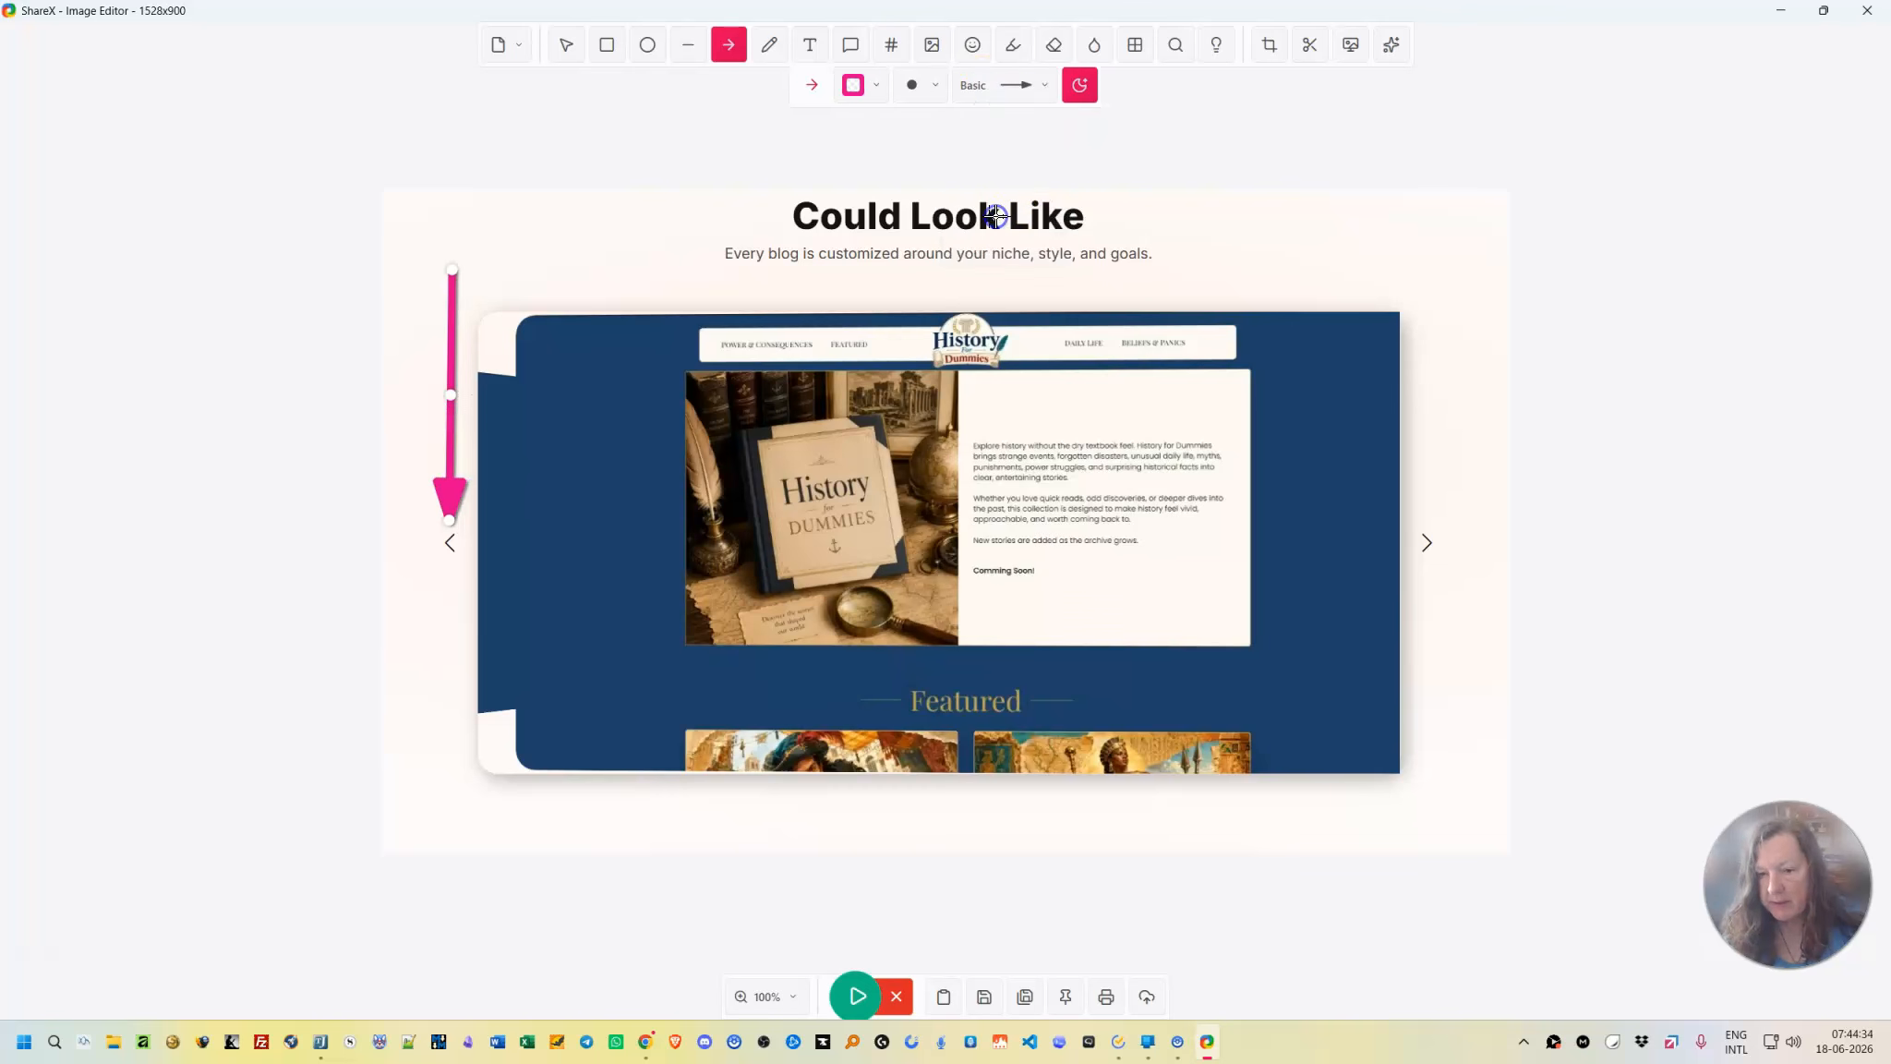
click(983, 90)
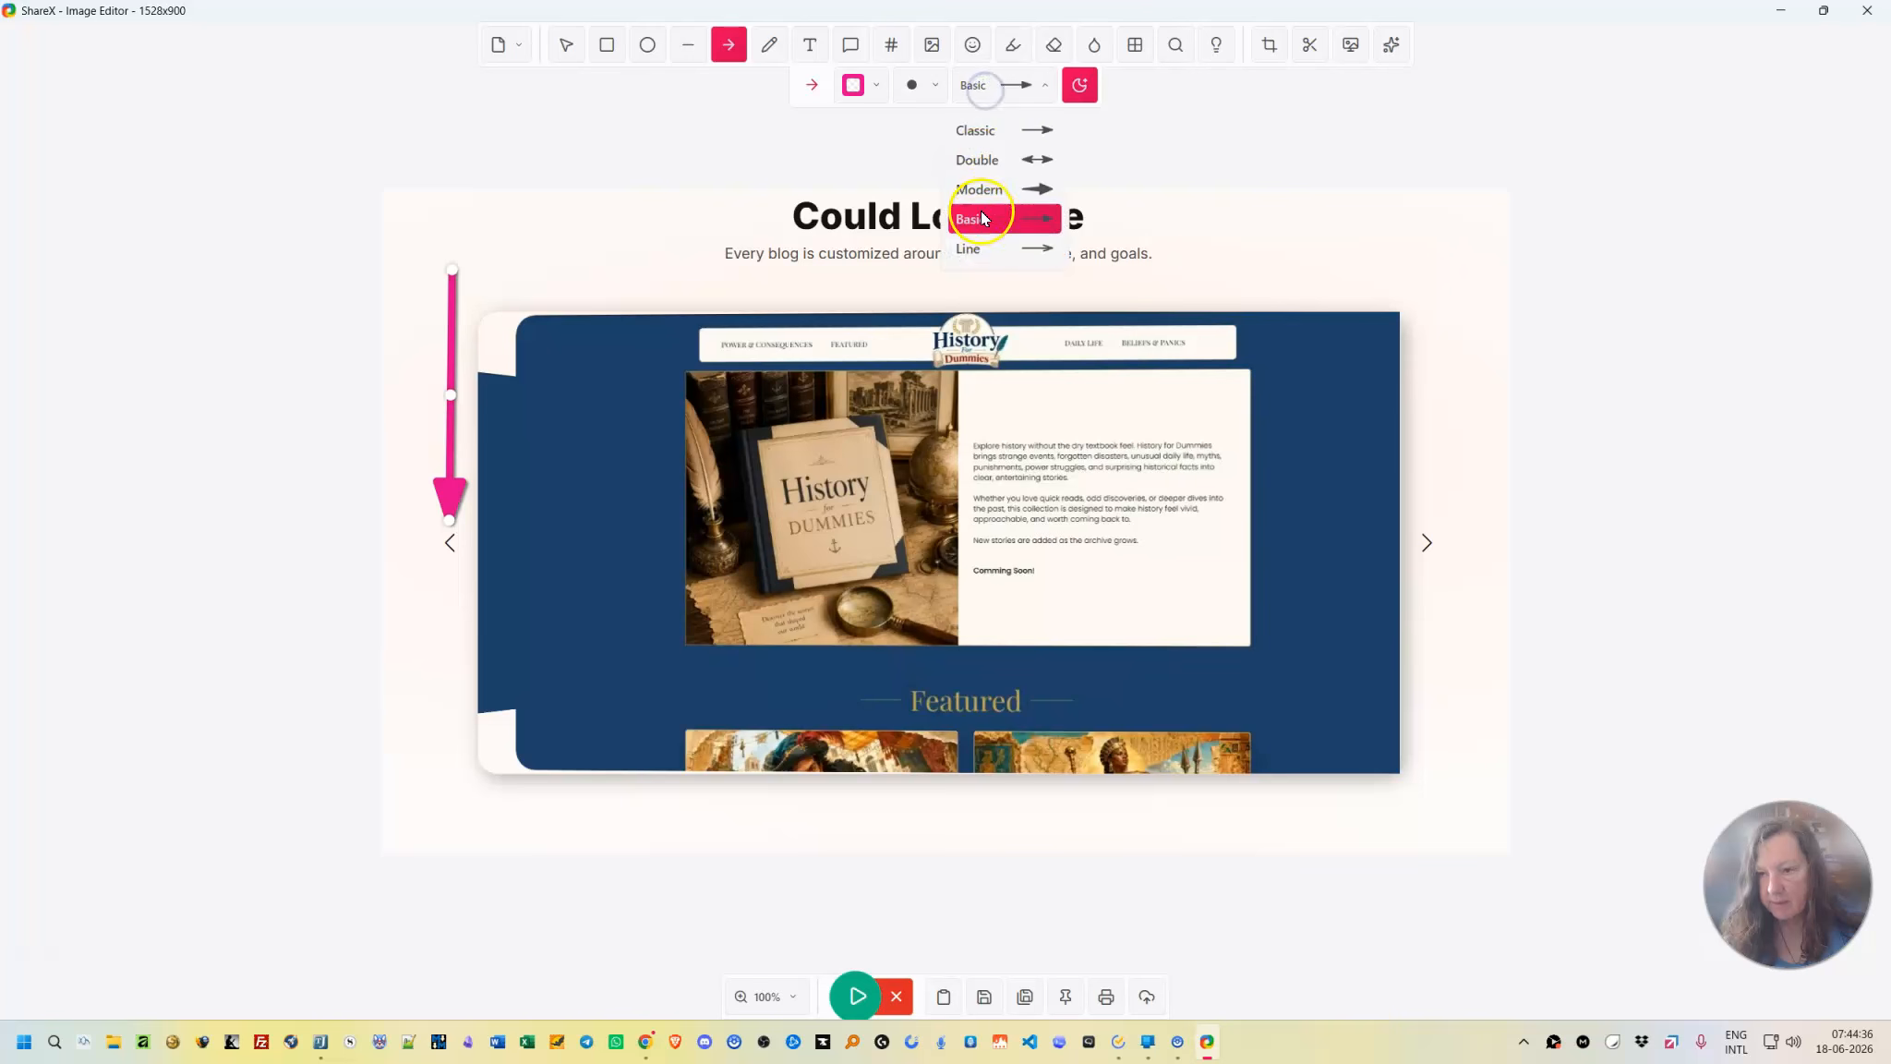
click(987, 245)
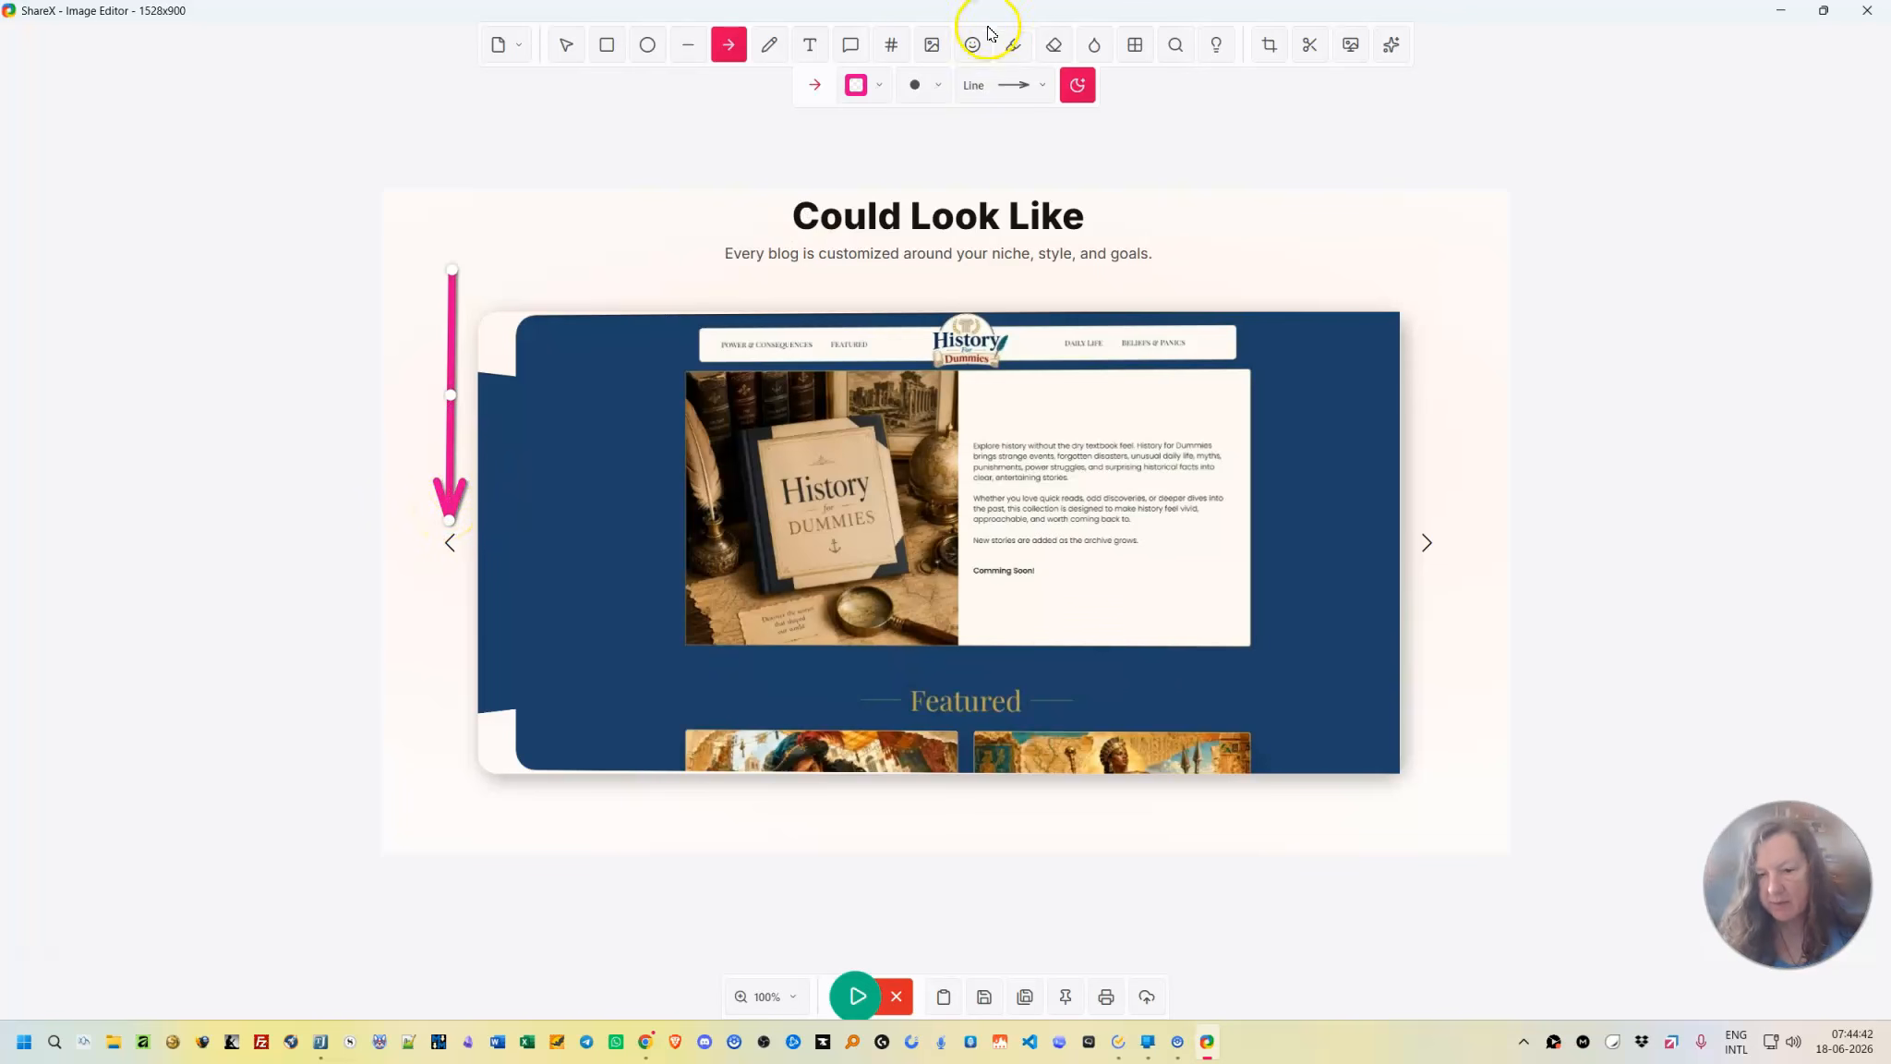
click(1011, 84)
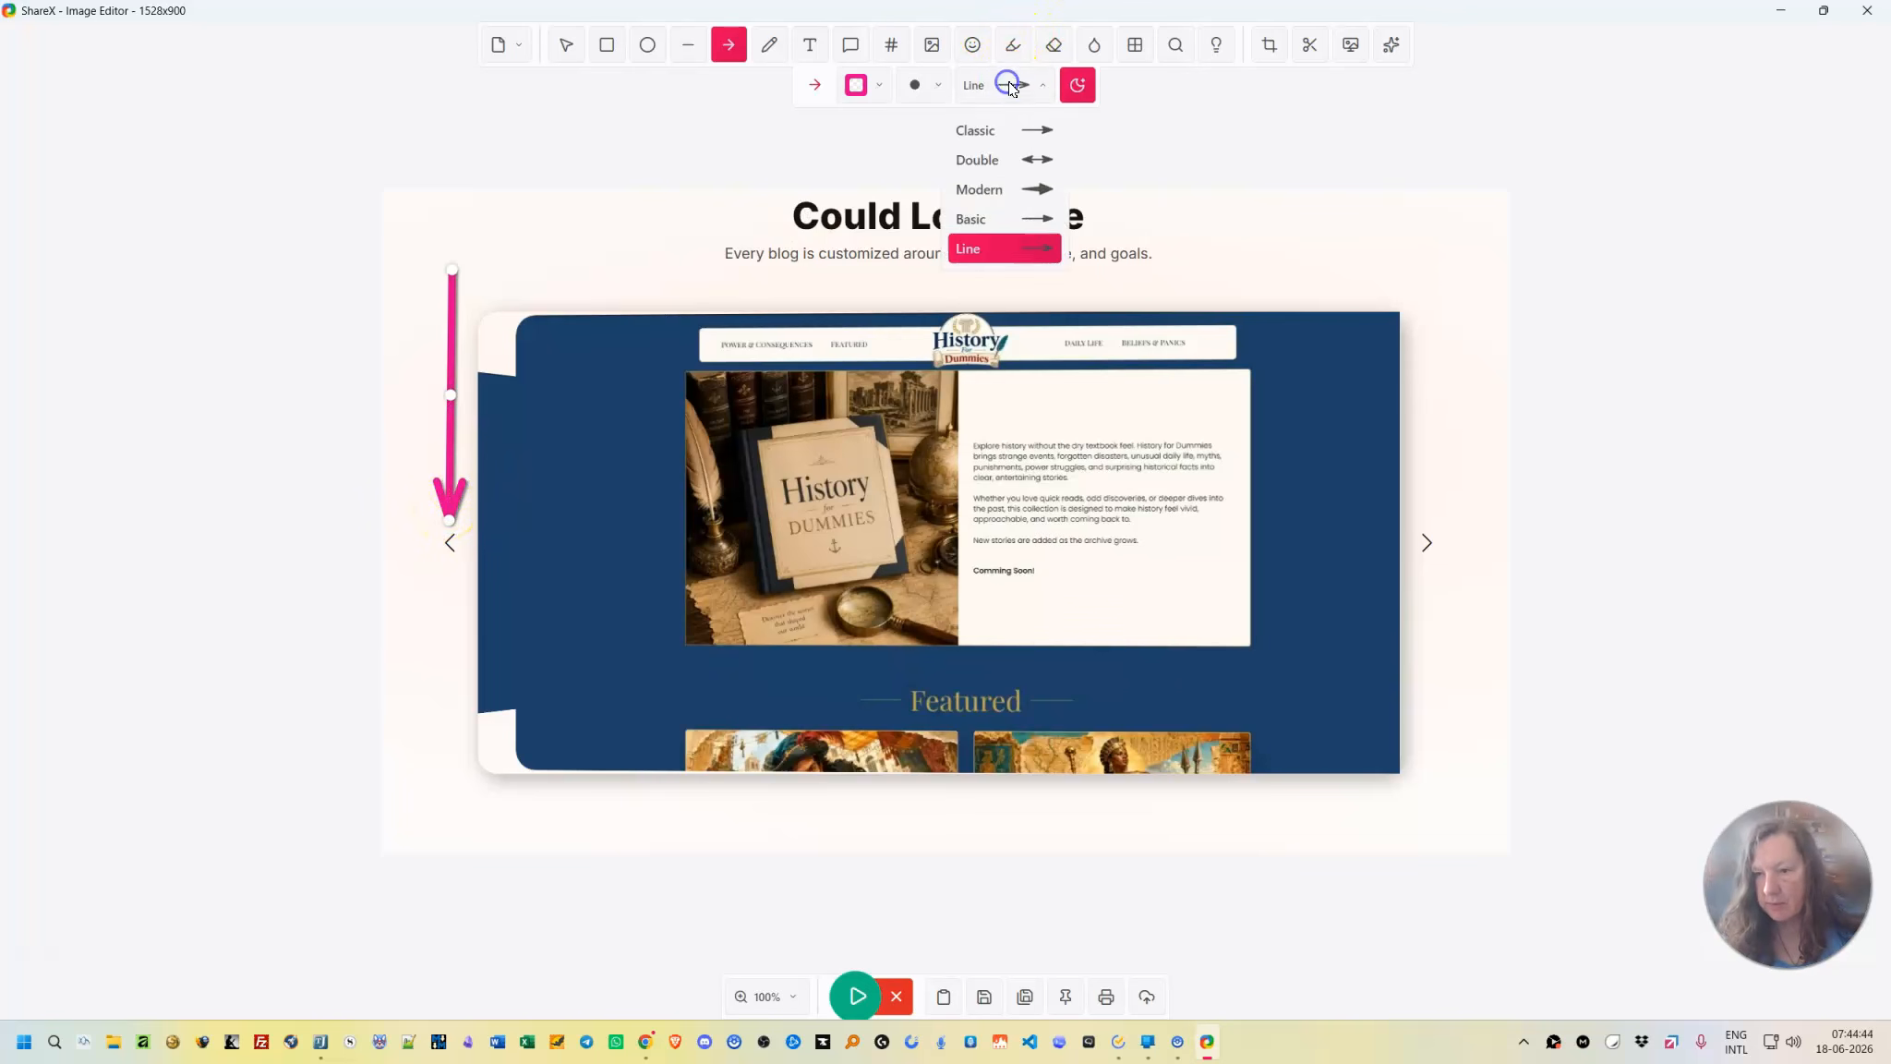
click(1038, 124)
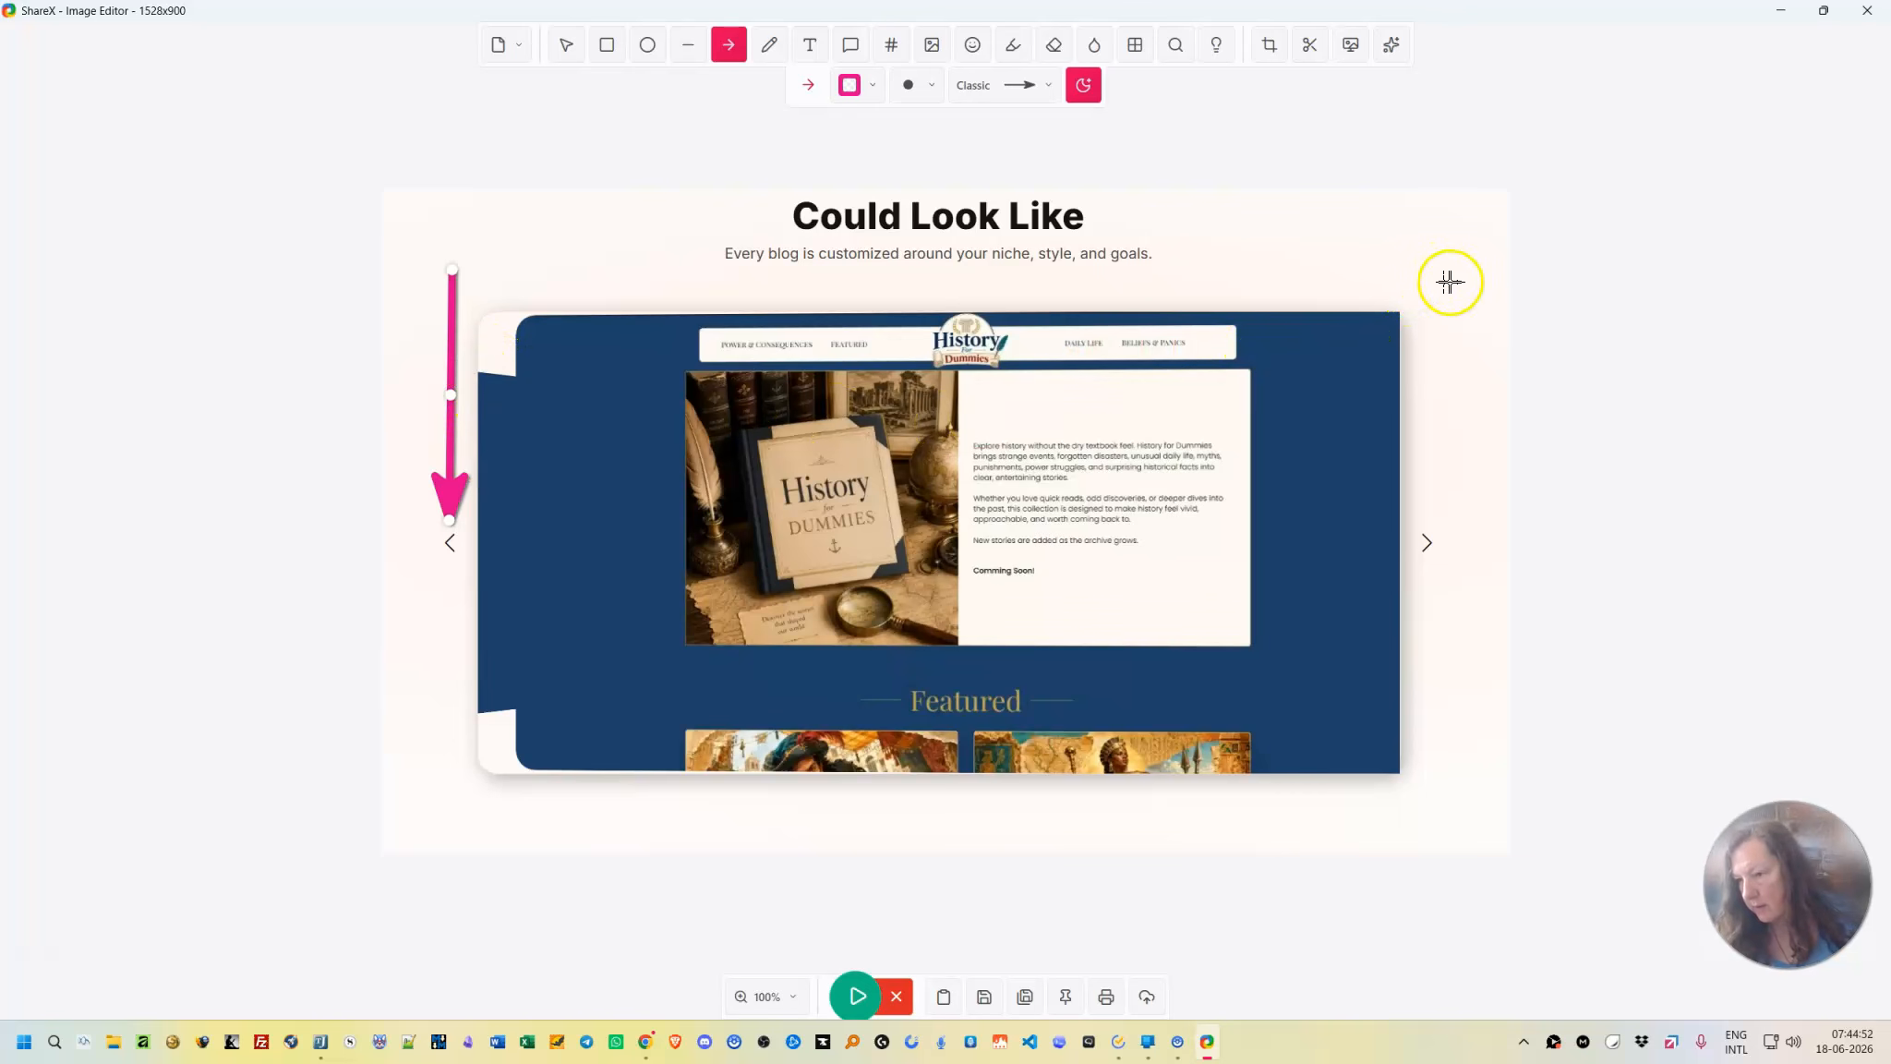
Draw a second pink arrow pointing down at the carousel's next control.
drag(1447, 292, 1427, 519)
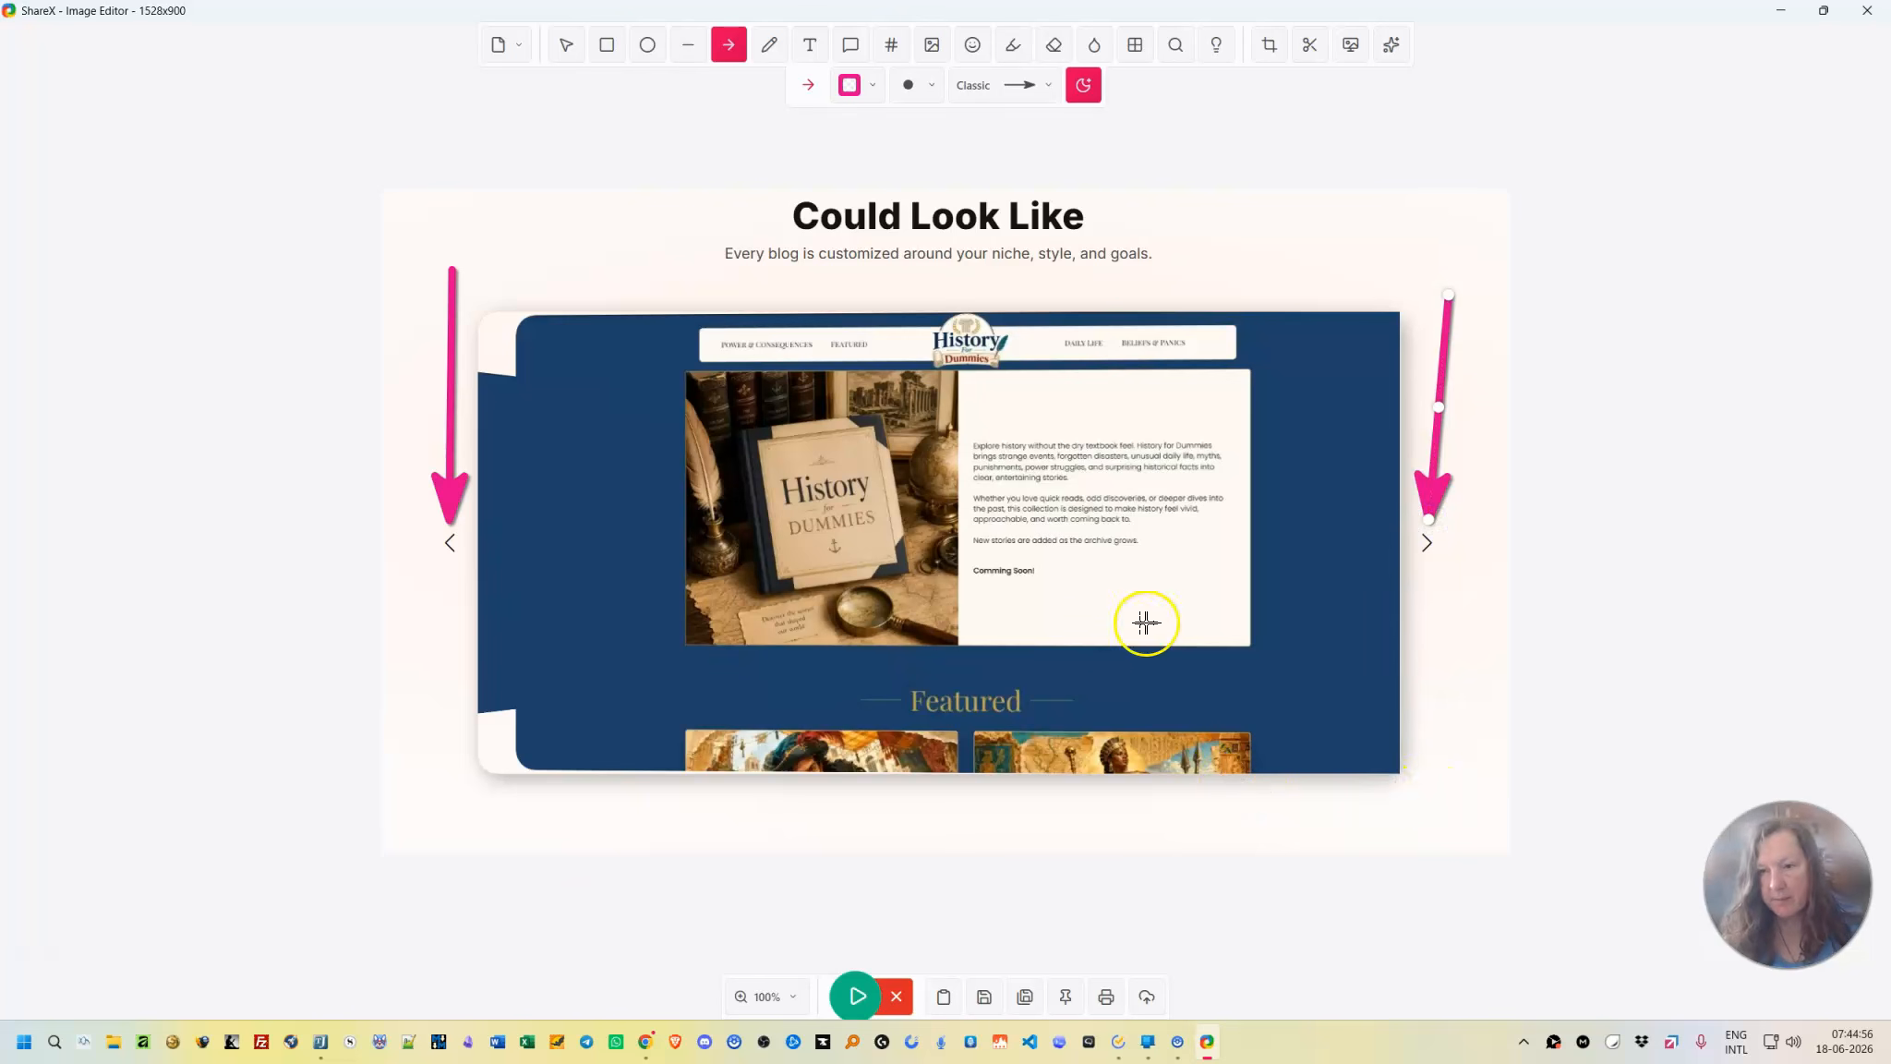
Insert the star-eyed grinning emoji, move it above the carousel's upper-left corner, shrink it and tilt it to the left.
click(973, 48)
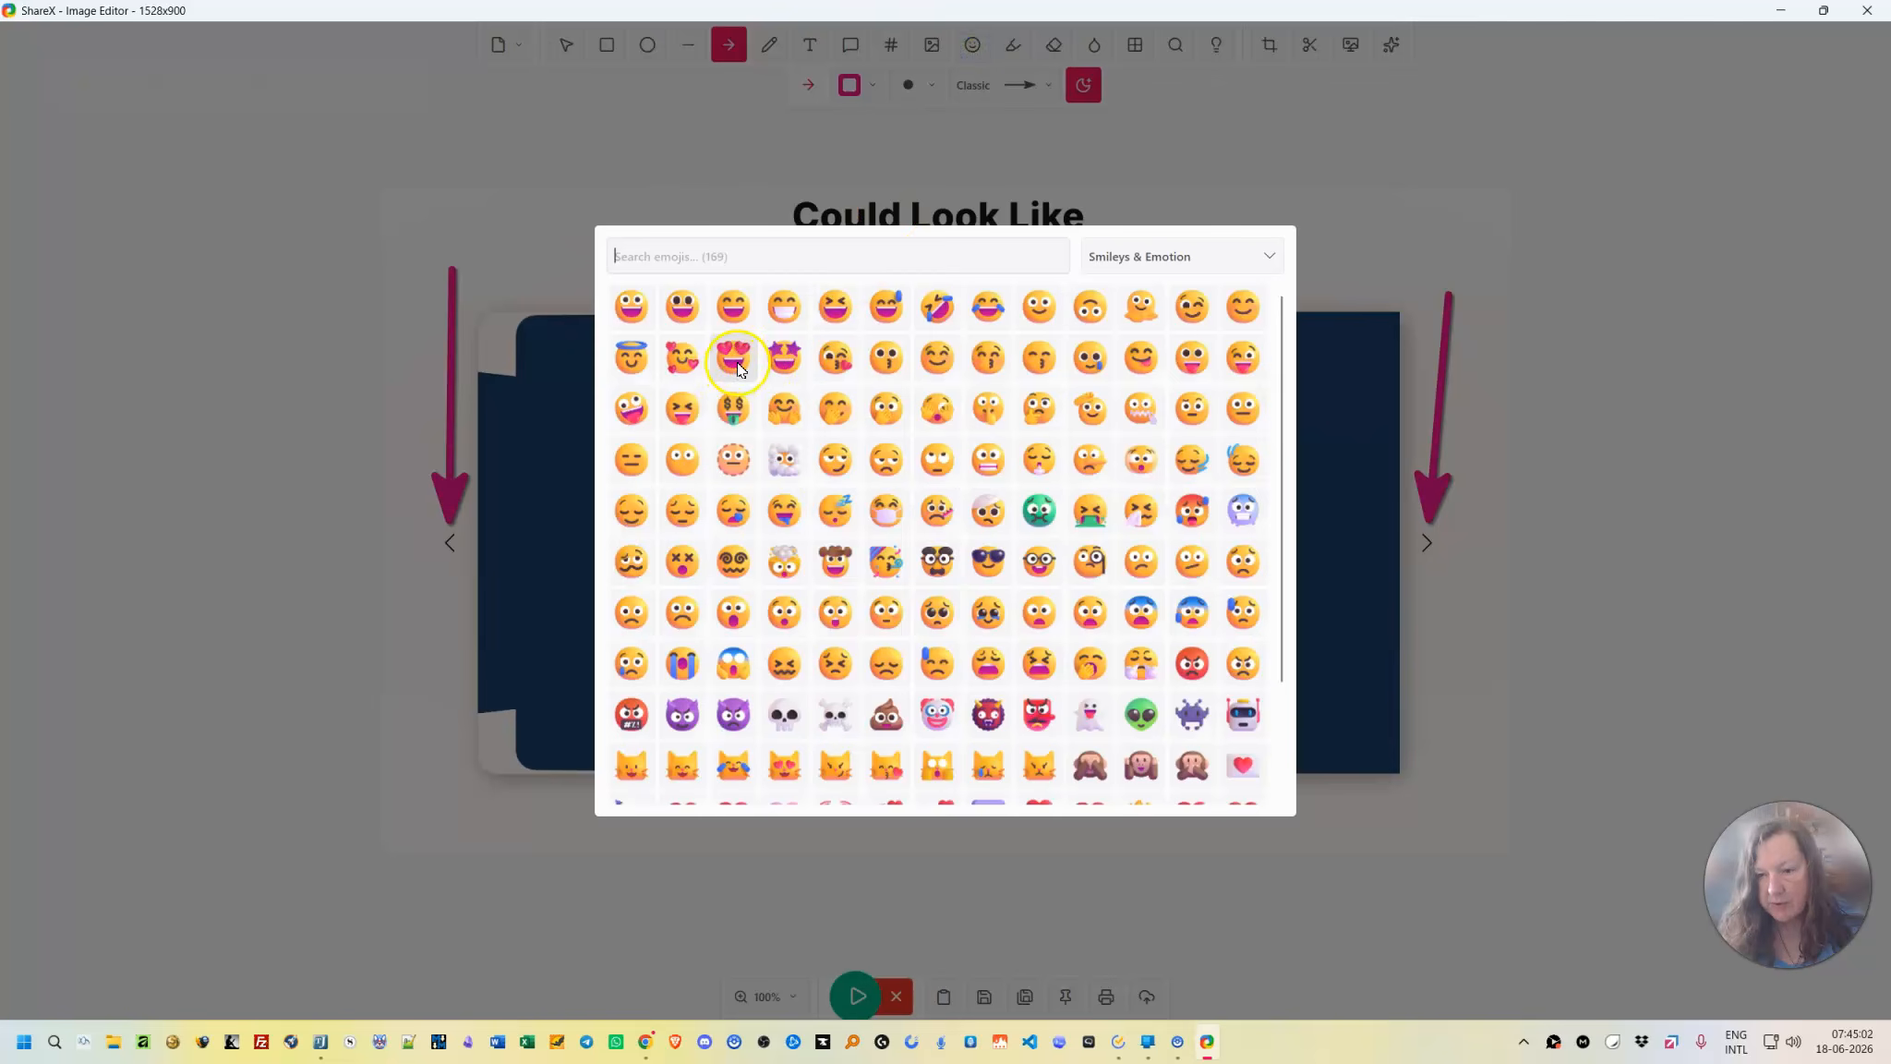
click(784, 358)
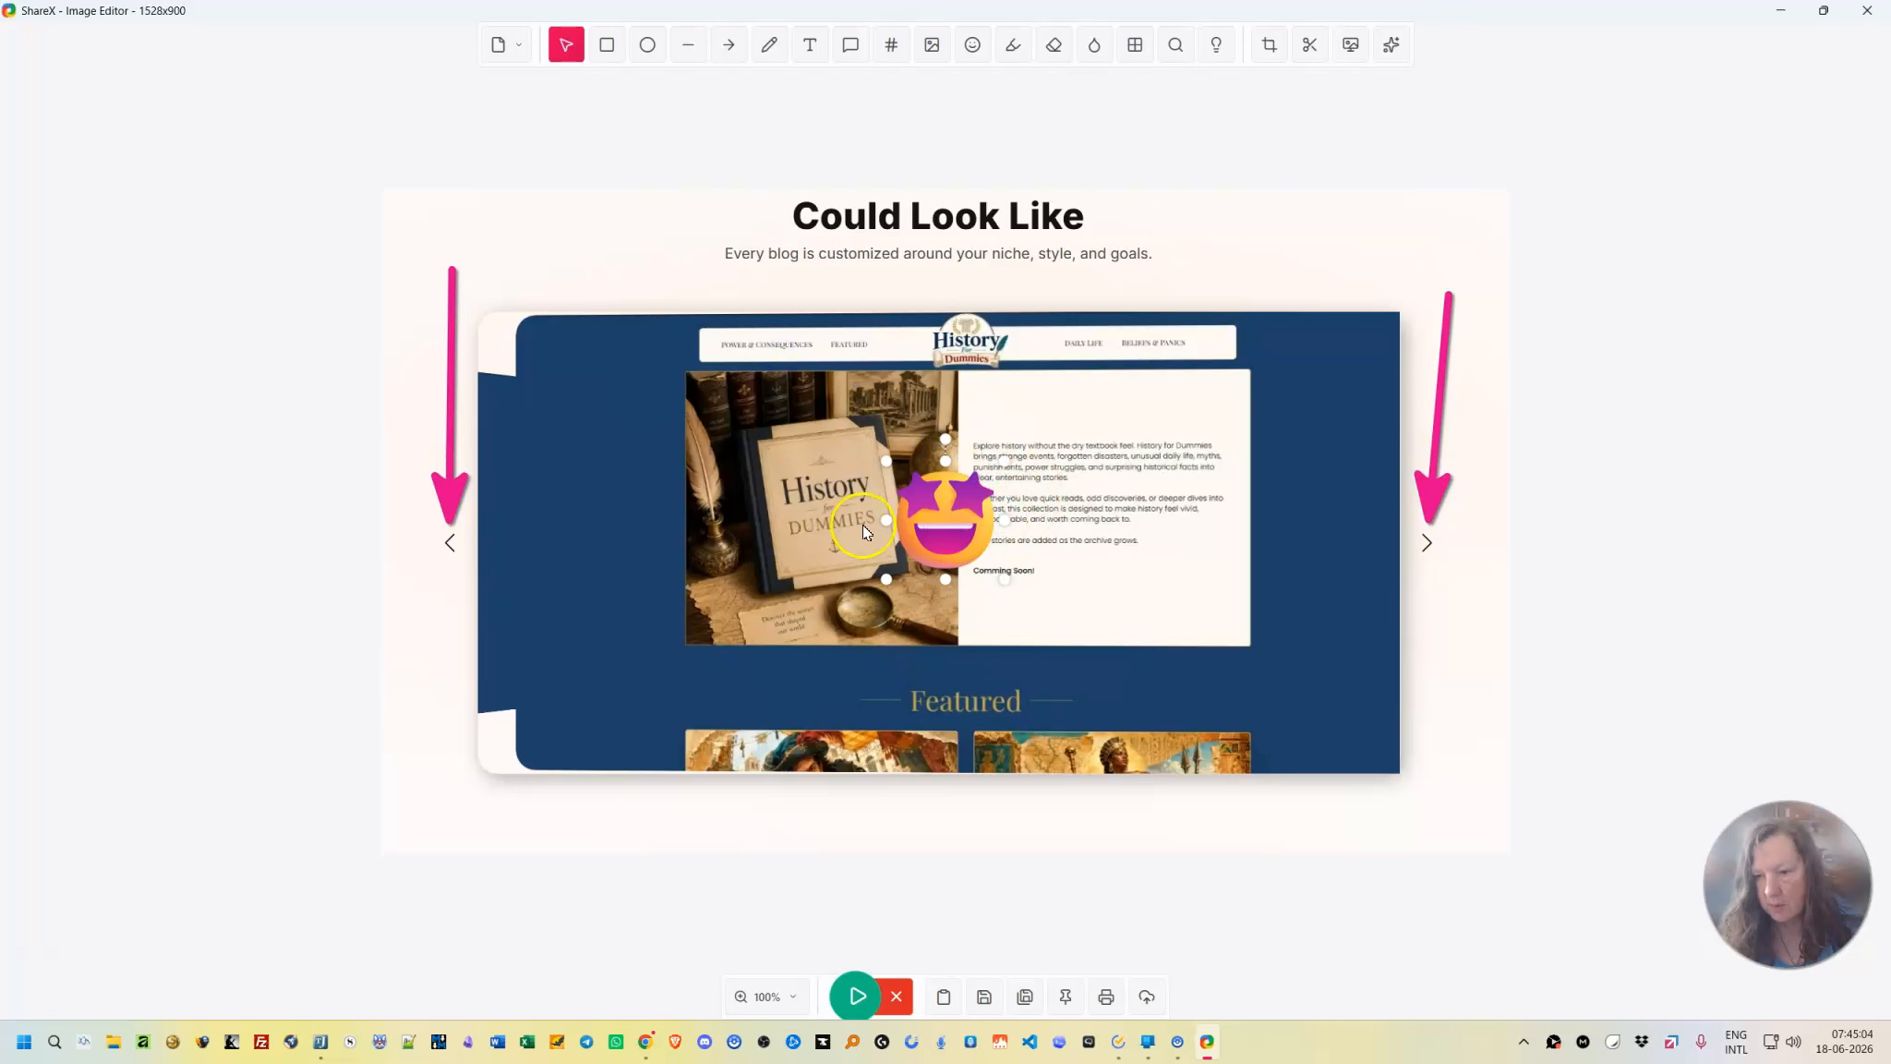
drag(948, 525, 599, 252)
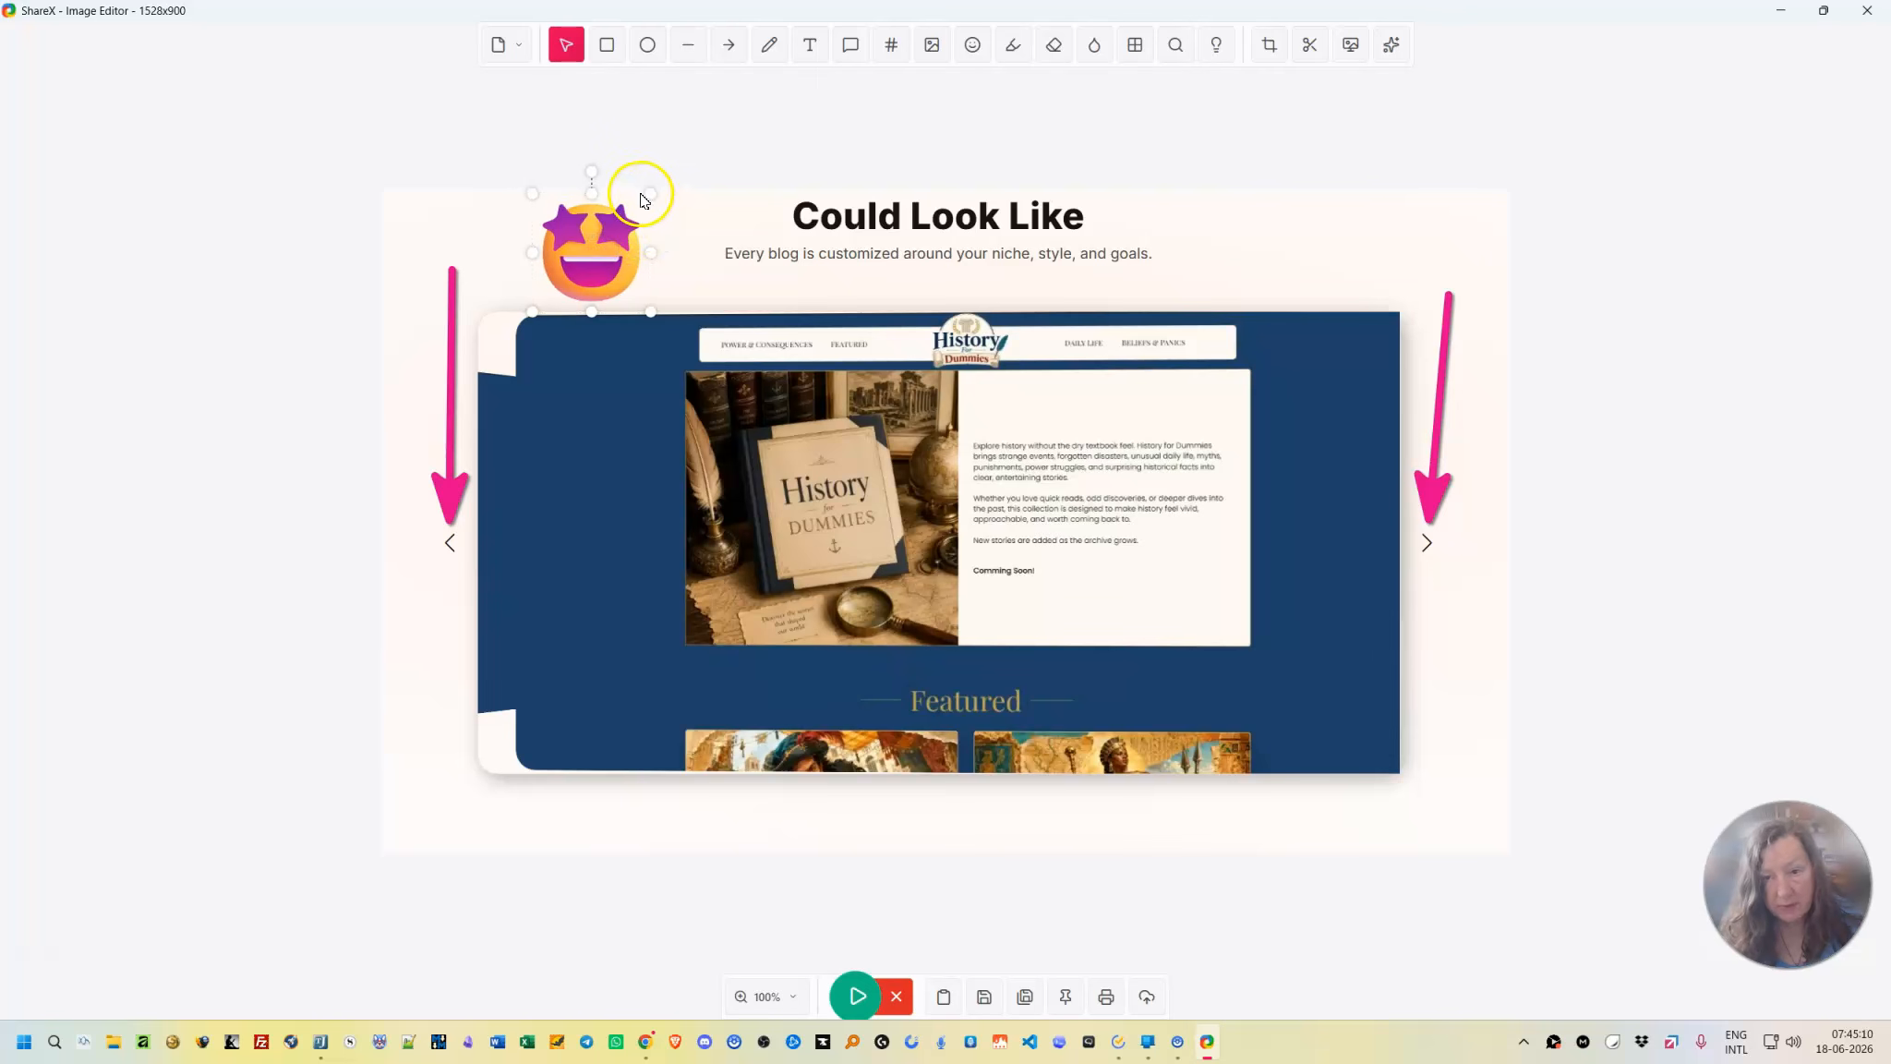
drag(650, 193, 605, 231)
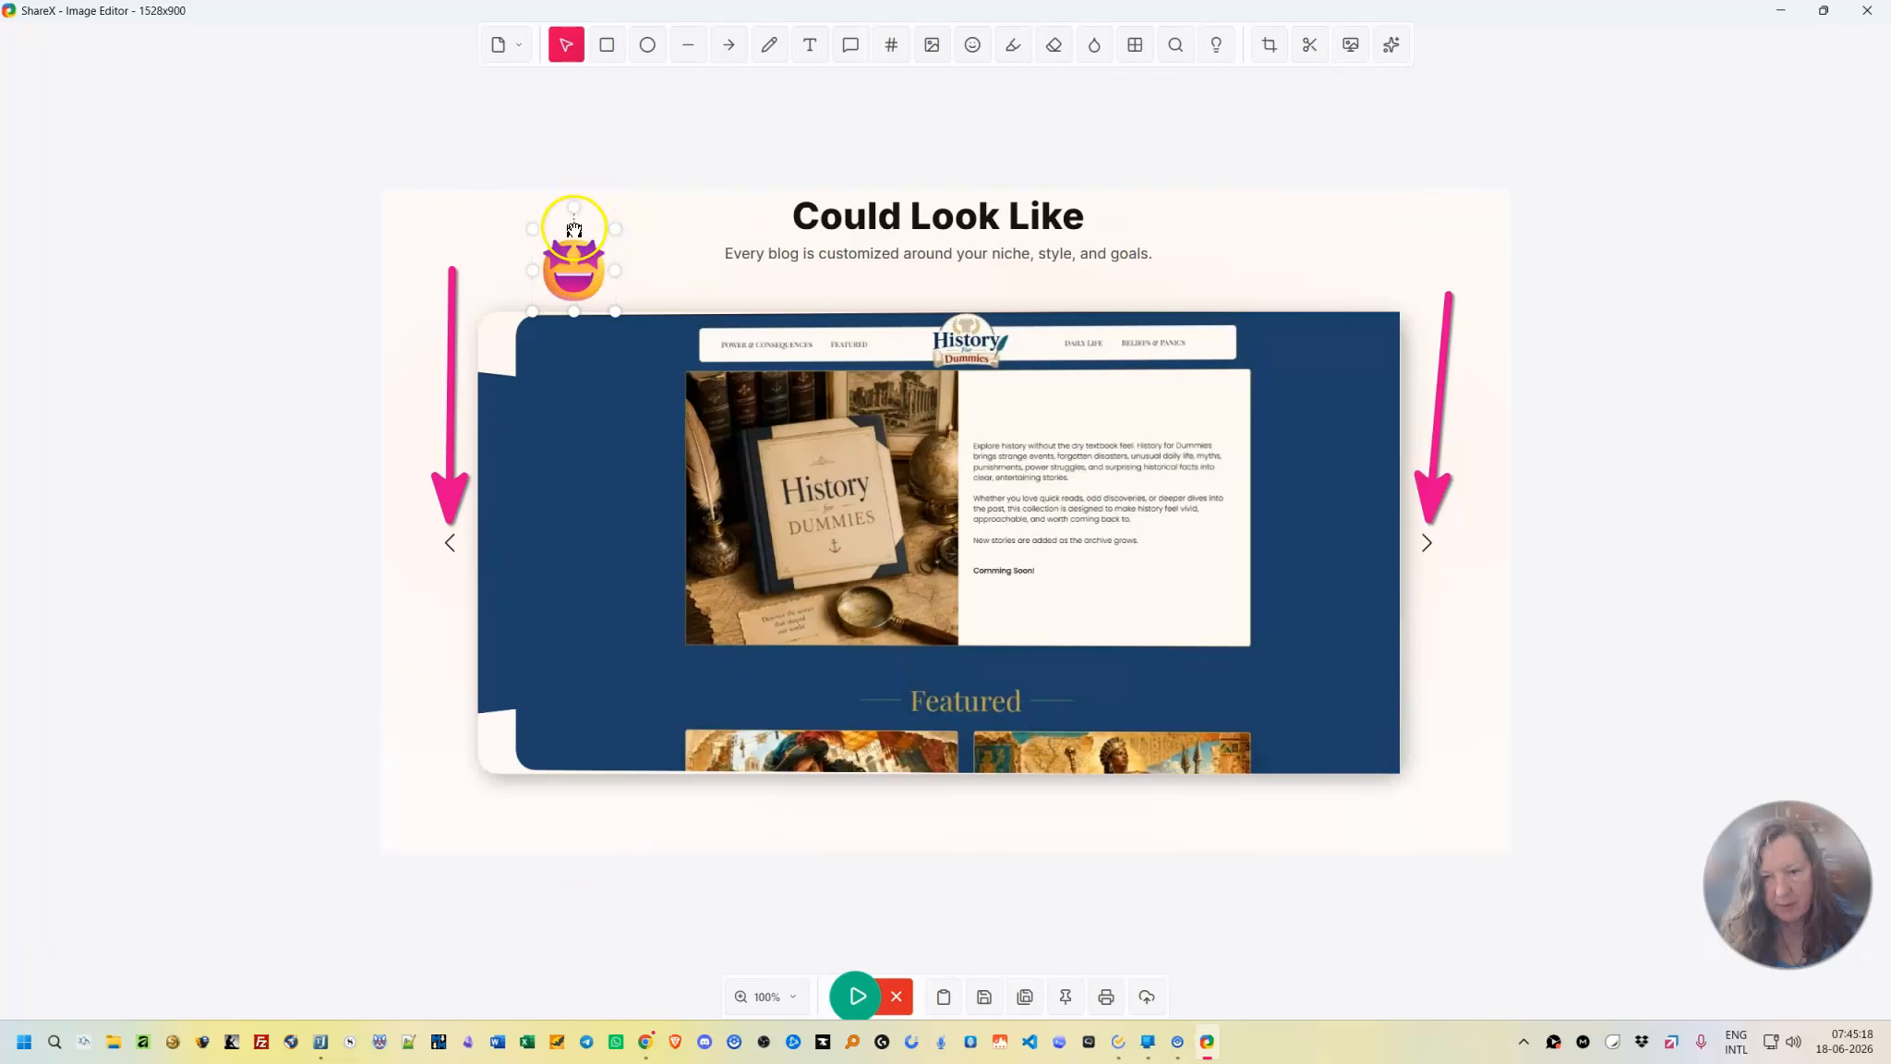
drag(578, 207, 524, 299)
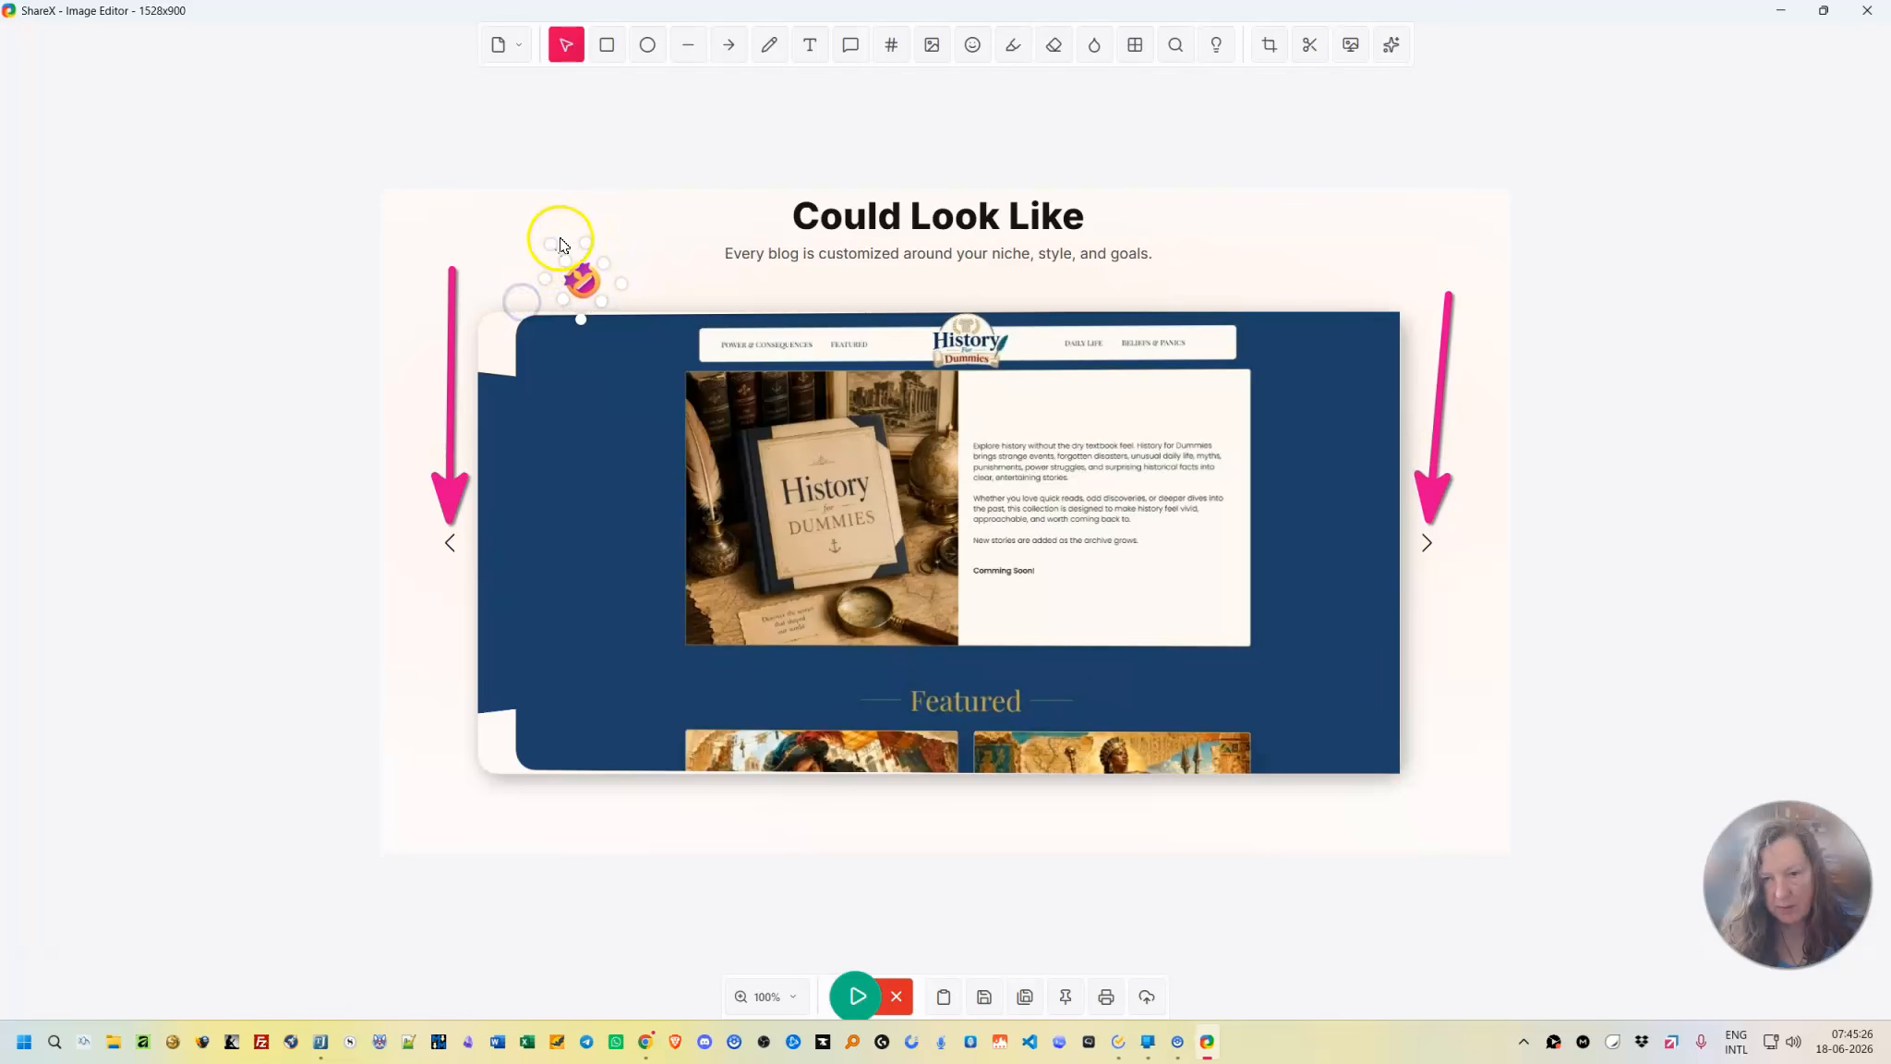
click(659, 260)
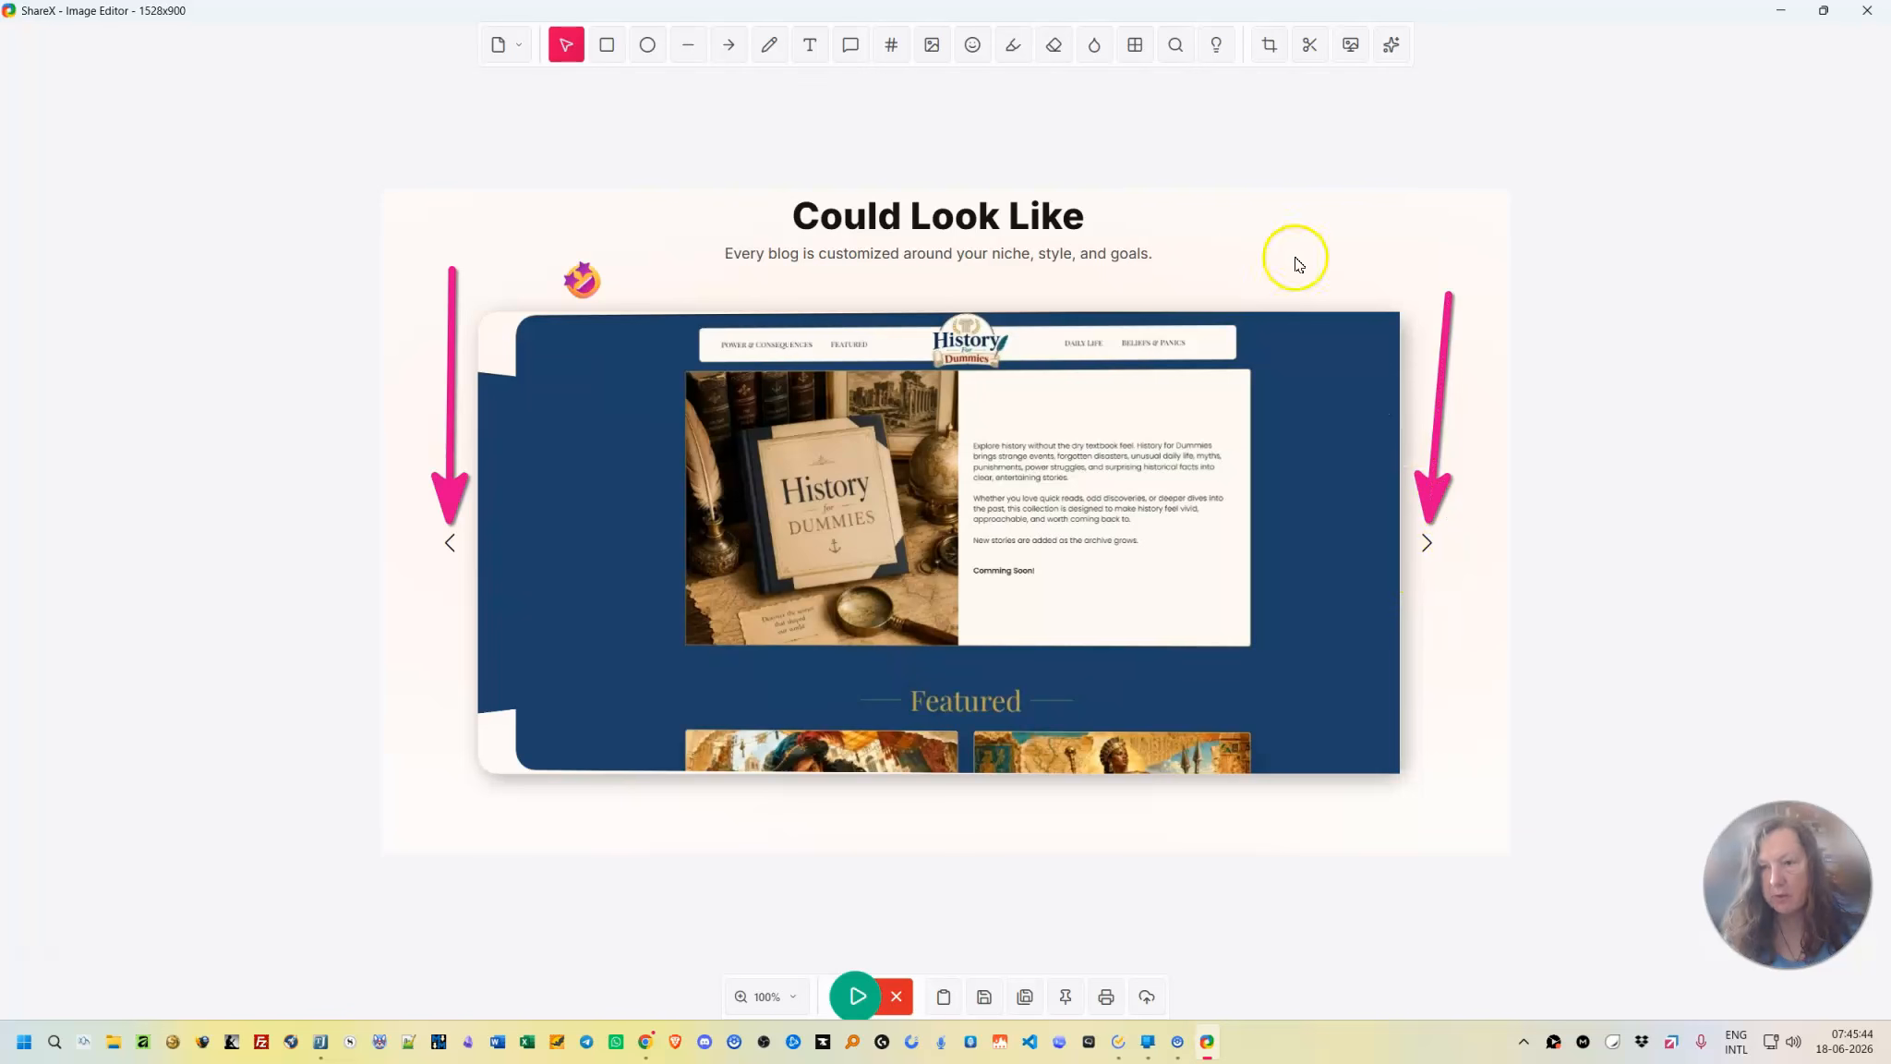
Set the number marker fill to pink and place marker 1 below the left arrow and marker 2 below the right arrow.
click(888, 48)
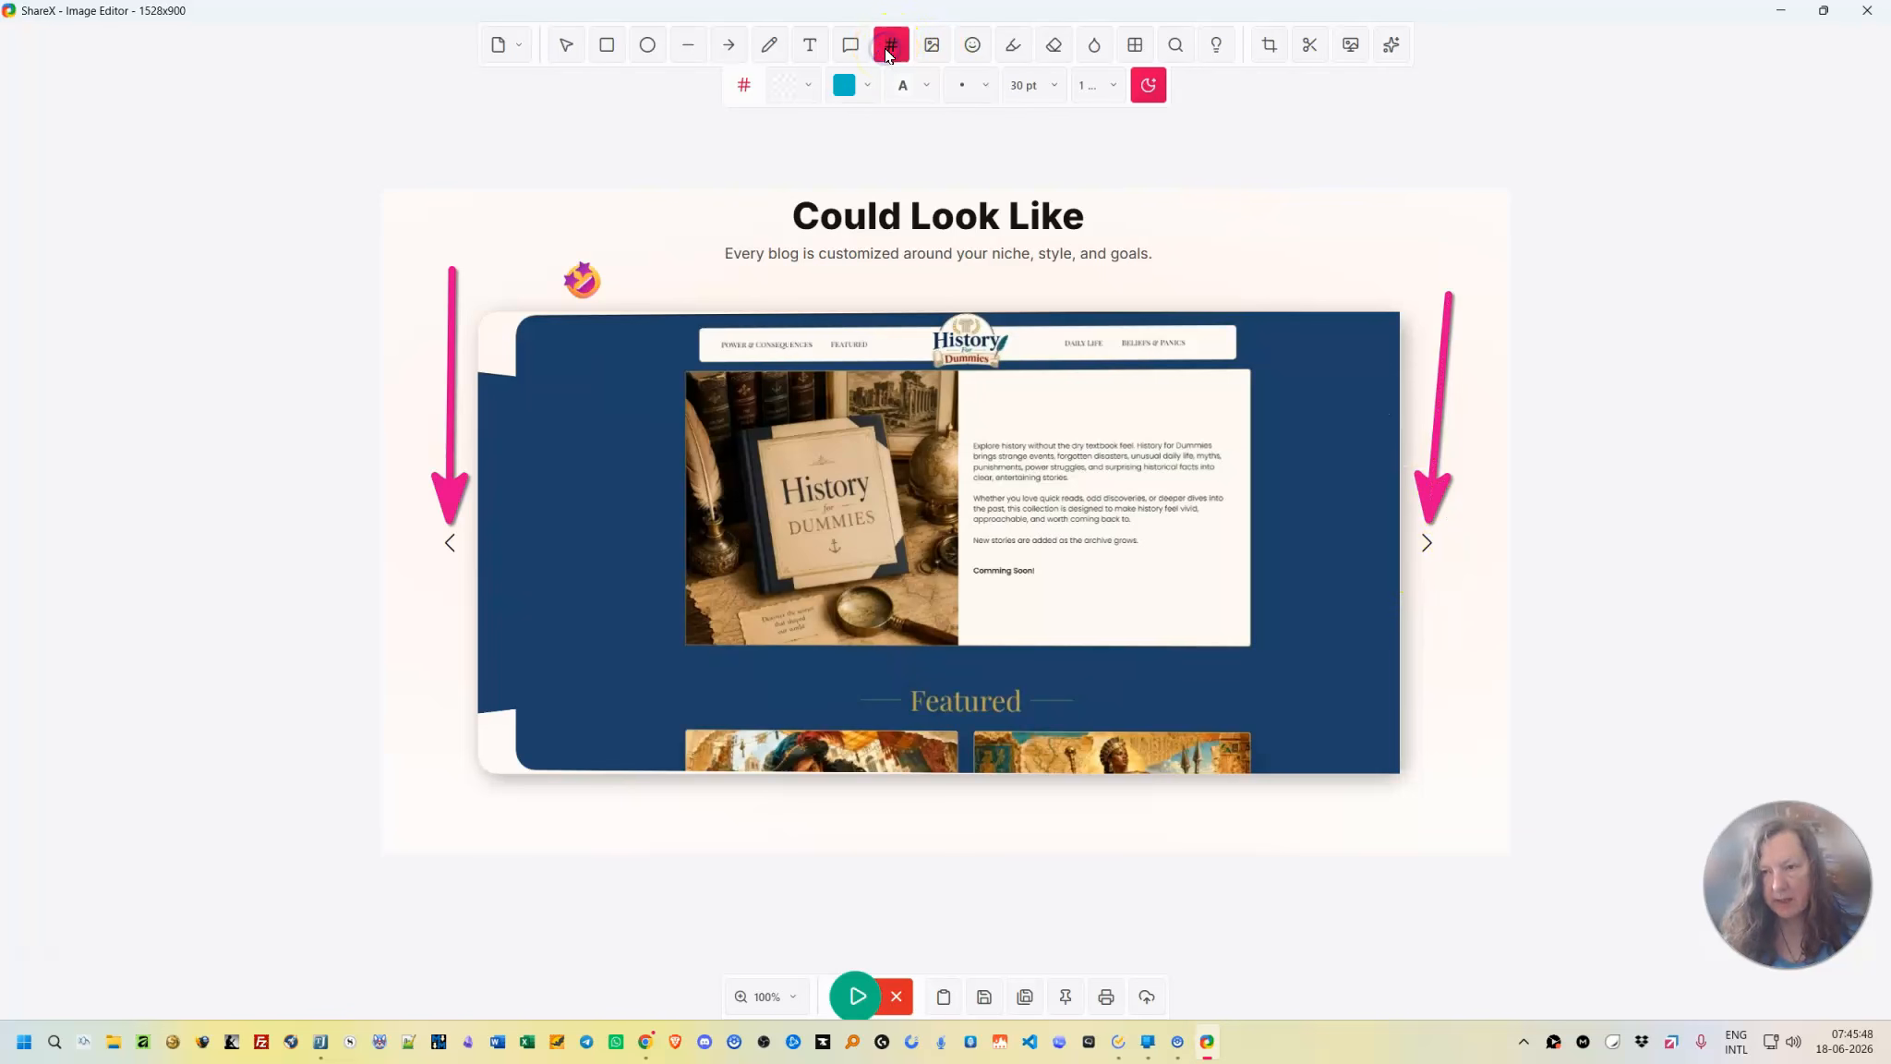
click(845, 89)
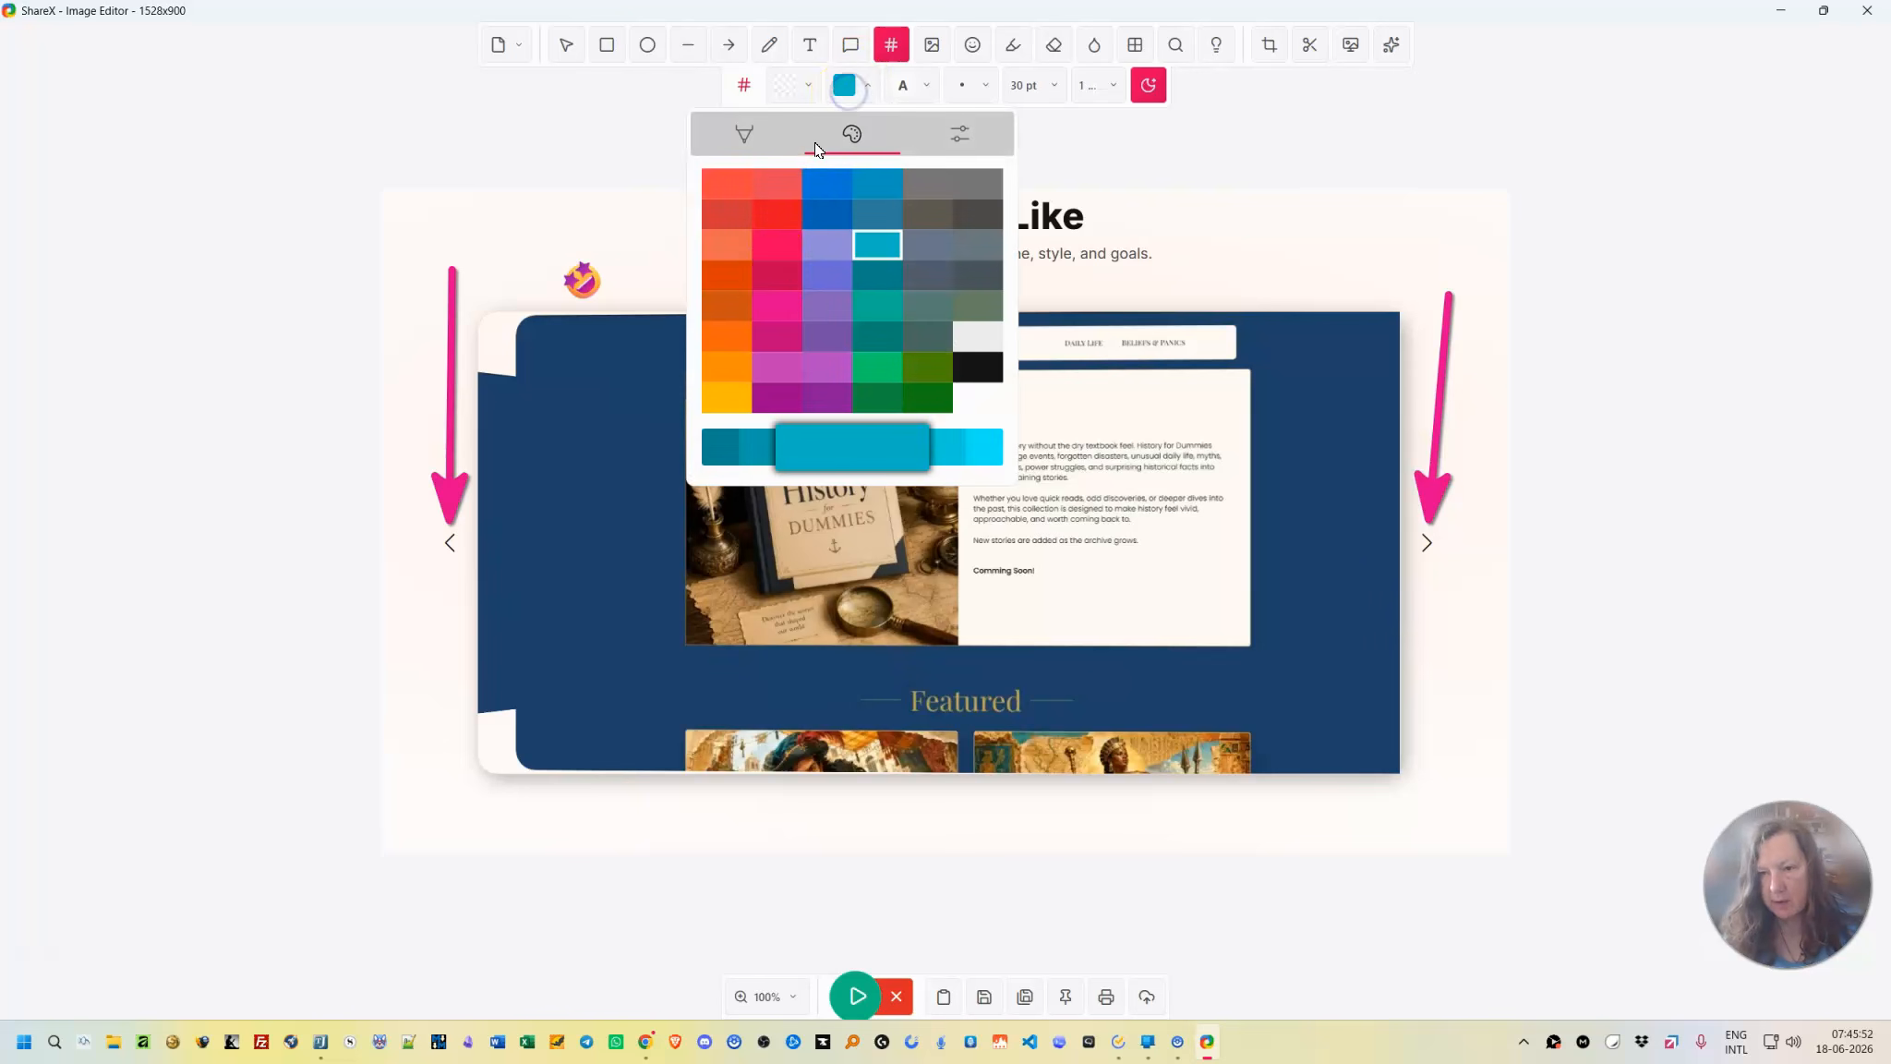
click(772, 308)
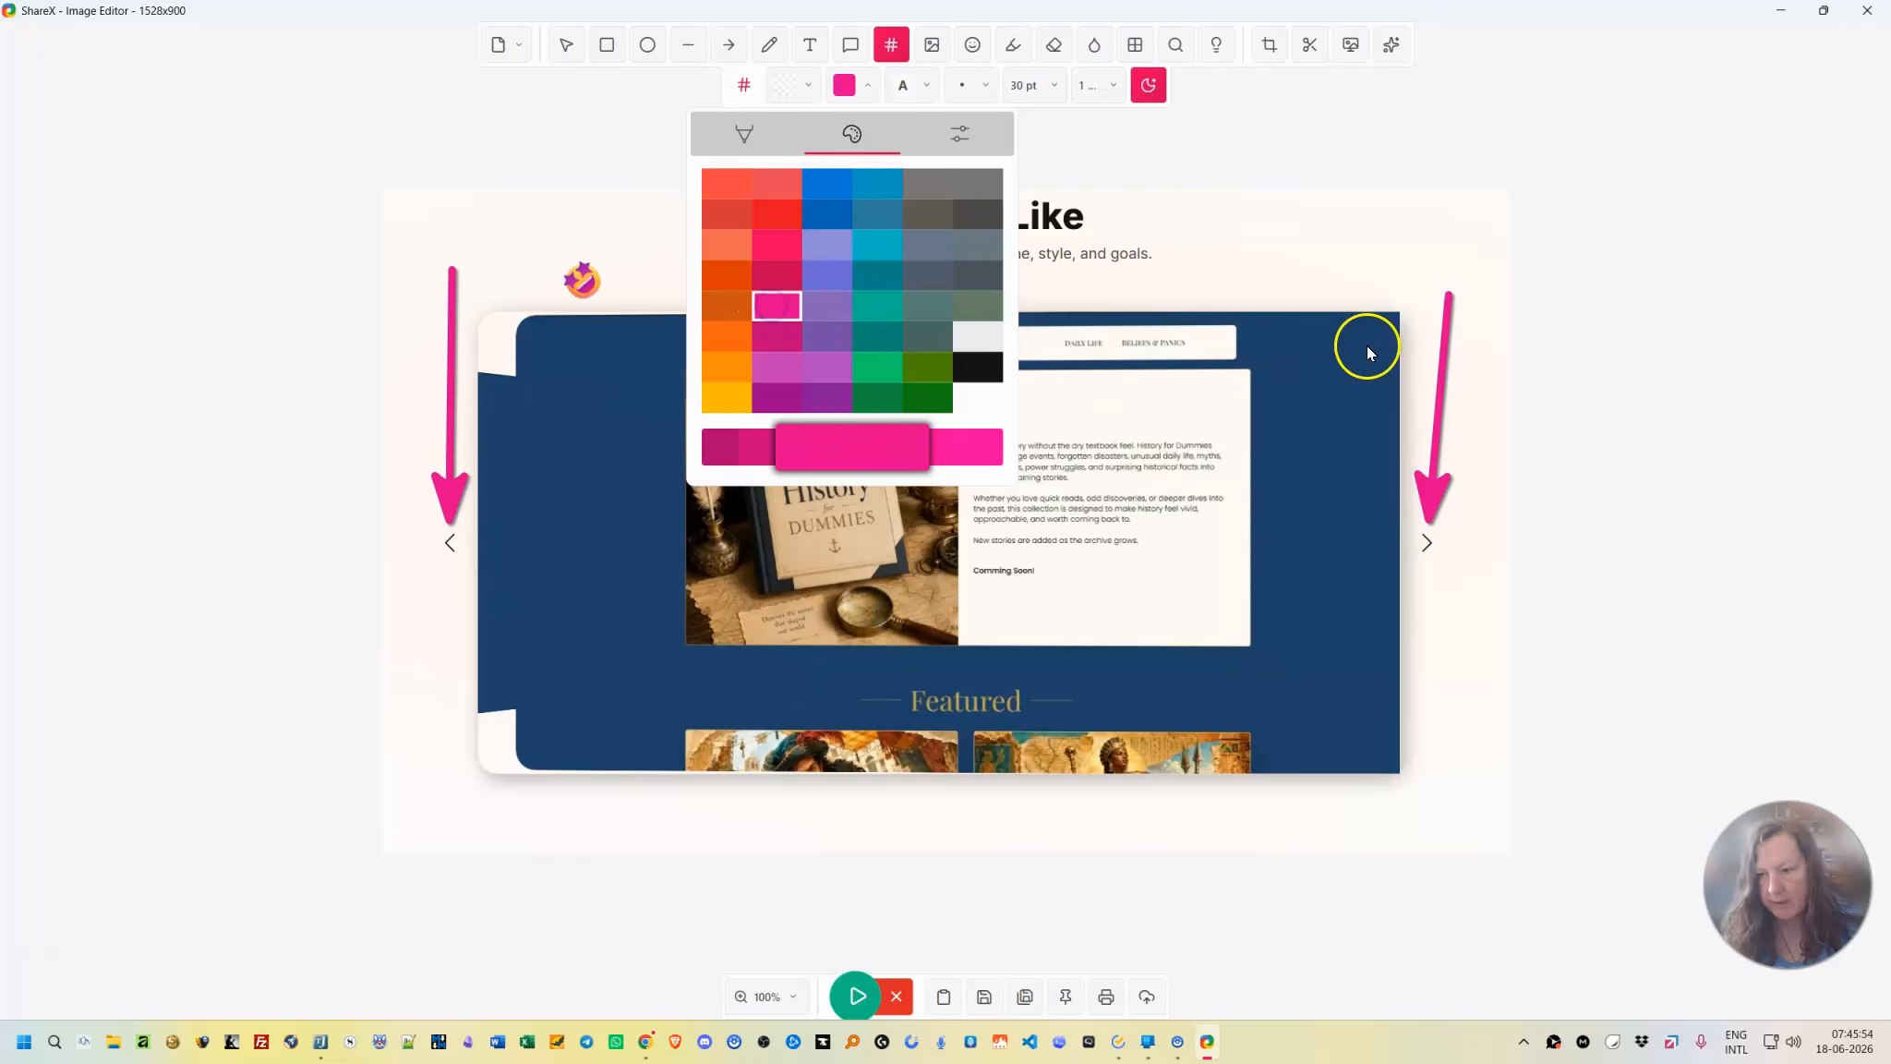
click(450, 569)
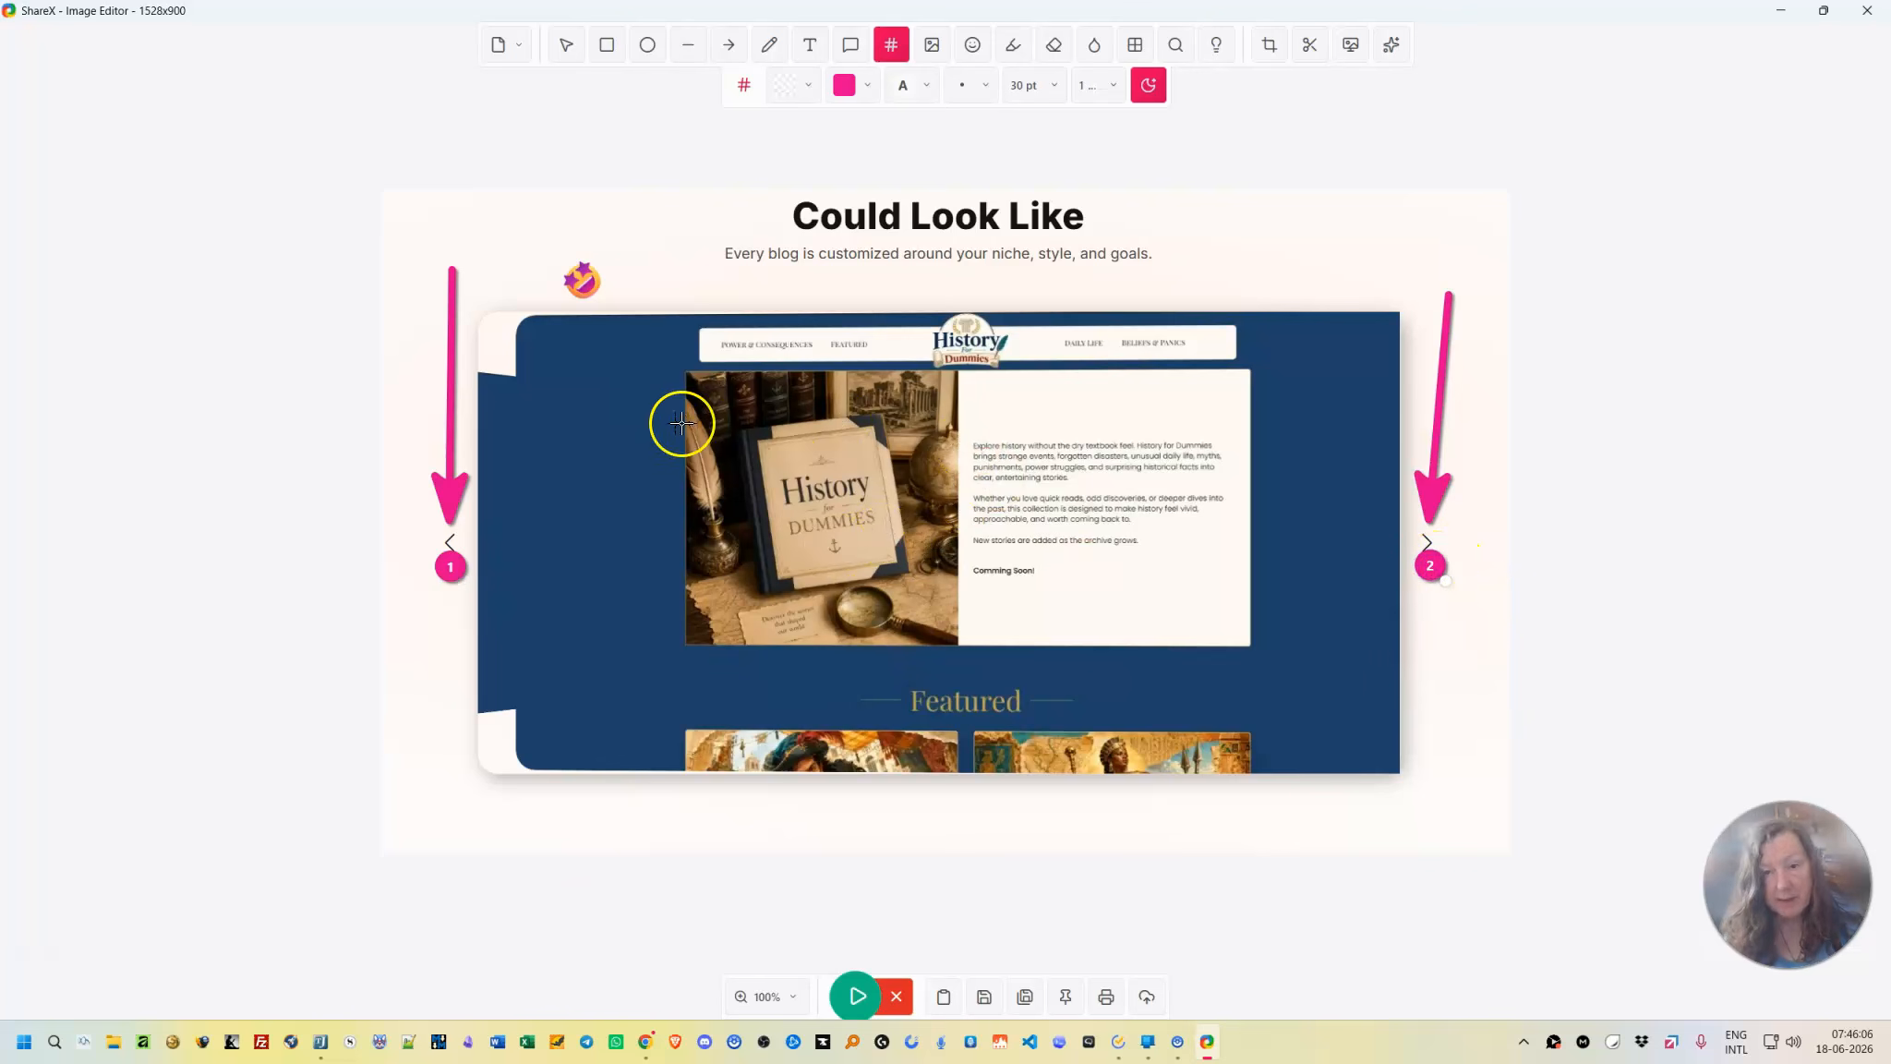
Add number markers 3 to 5 beside the emoji and 6 and 7 near the carousel's right side, pulling pointers out of 4, 5 and 6.
click(619, 268)
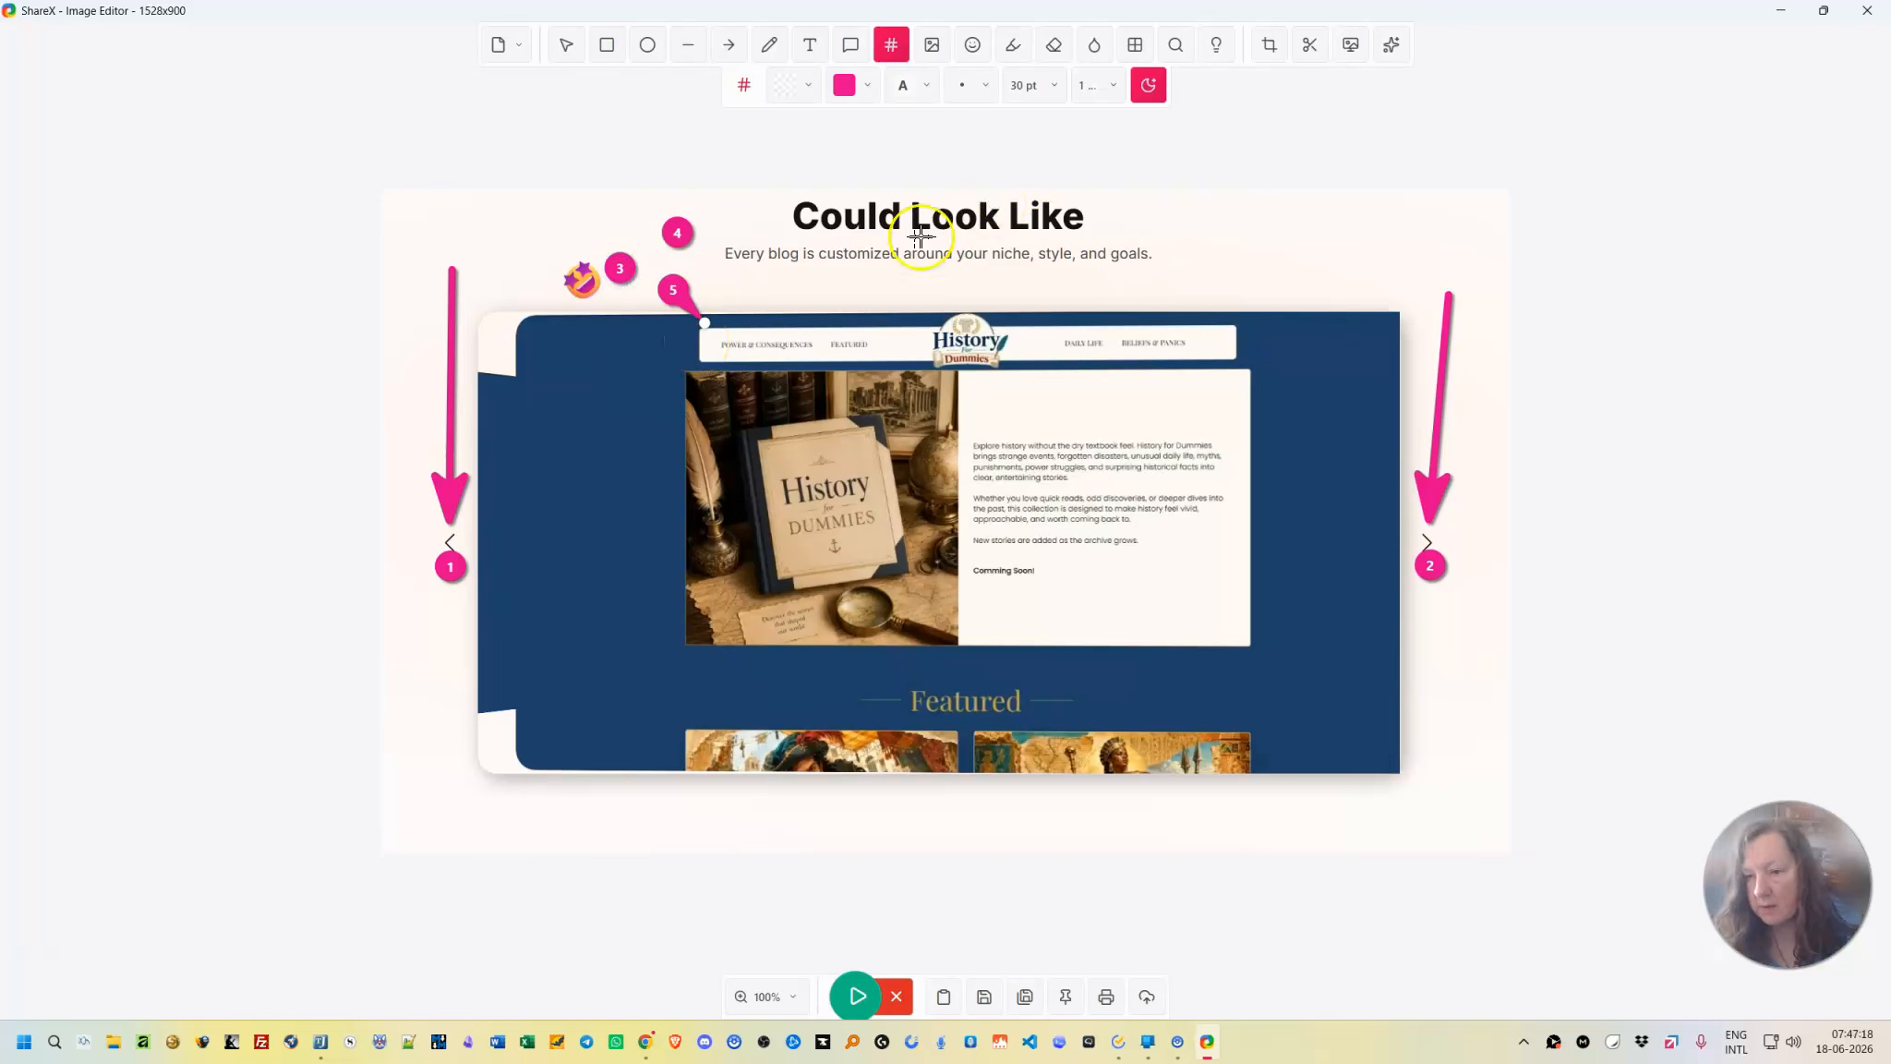
drag(704, 322, 674, 289)
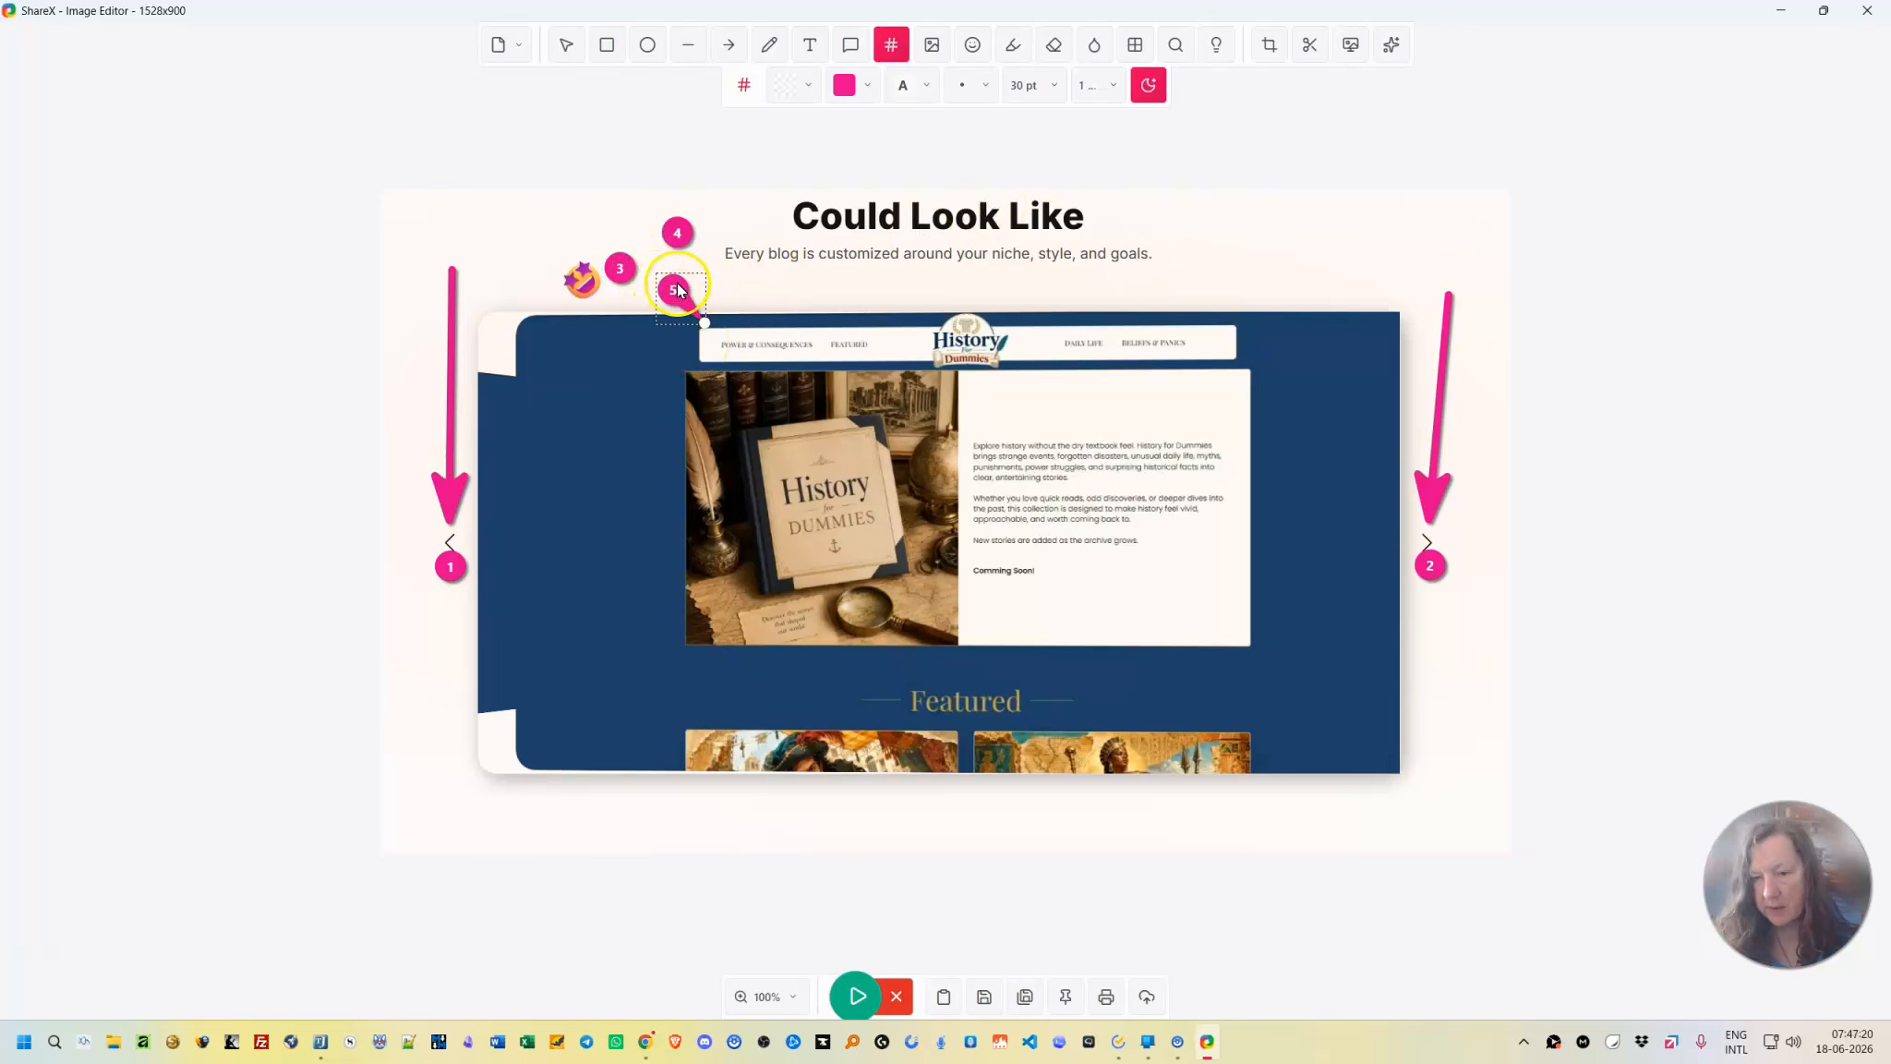
click(678, 233)
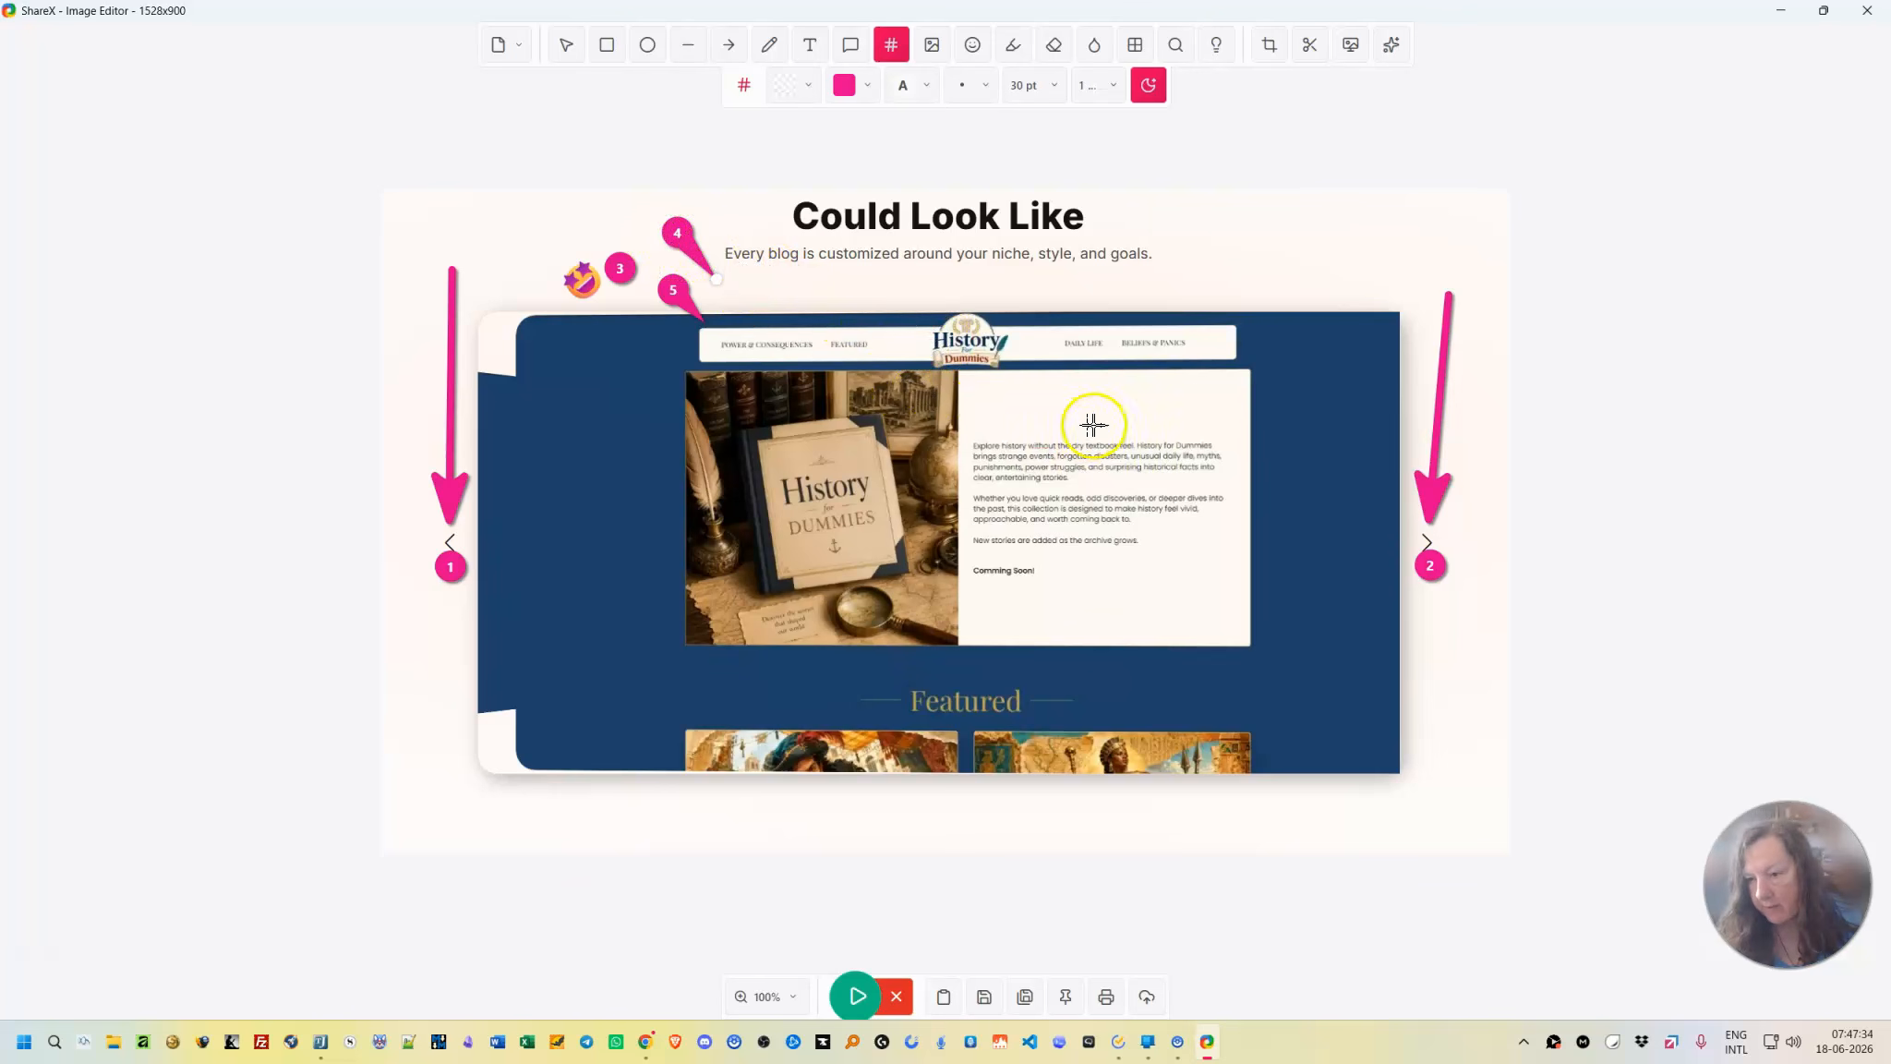
click(1286, 346)
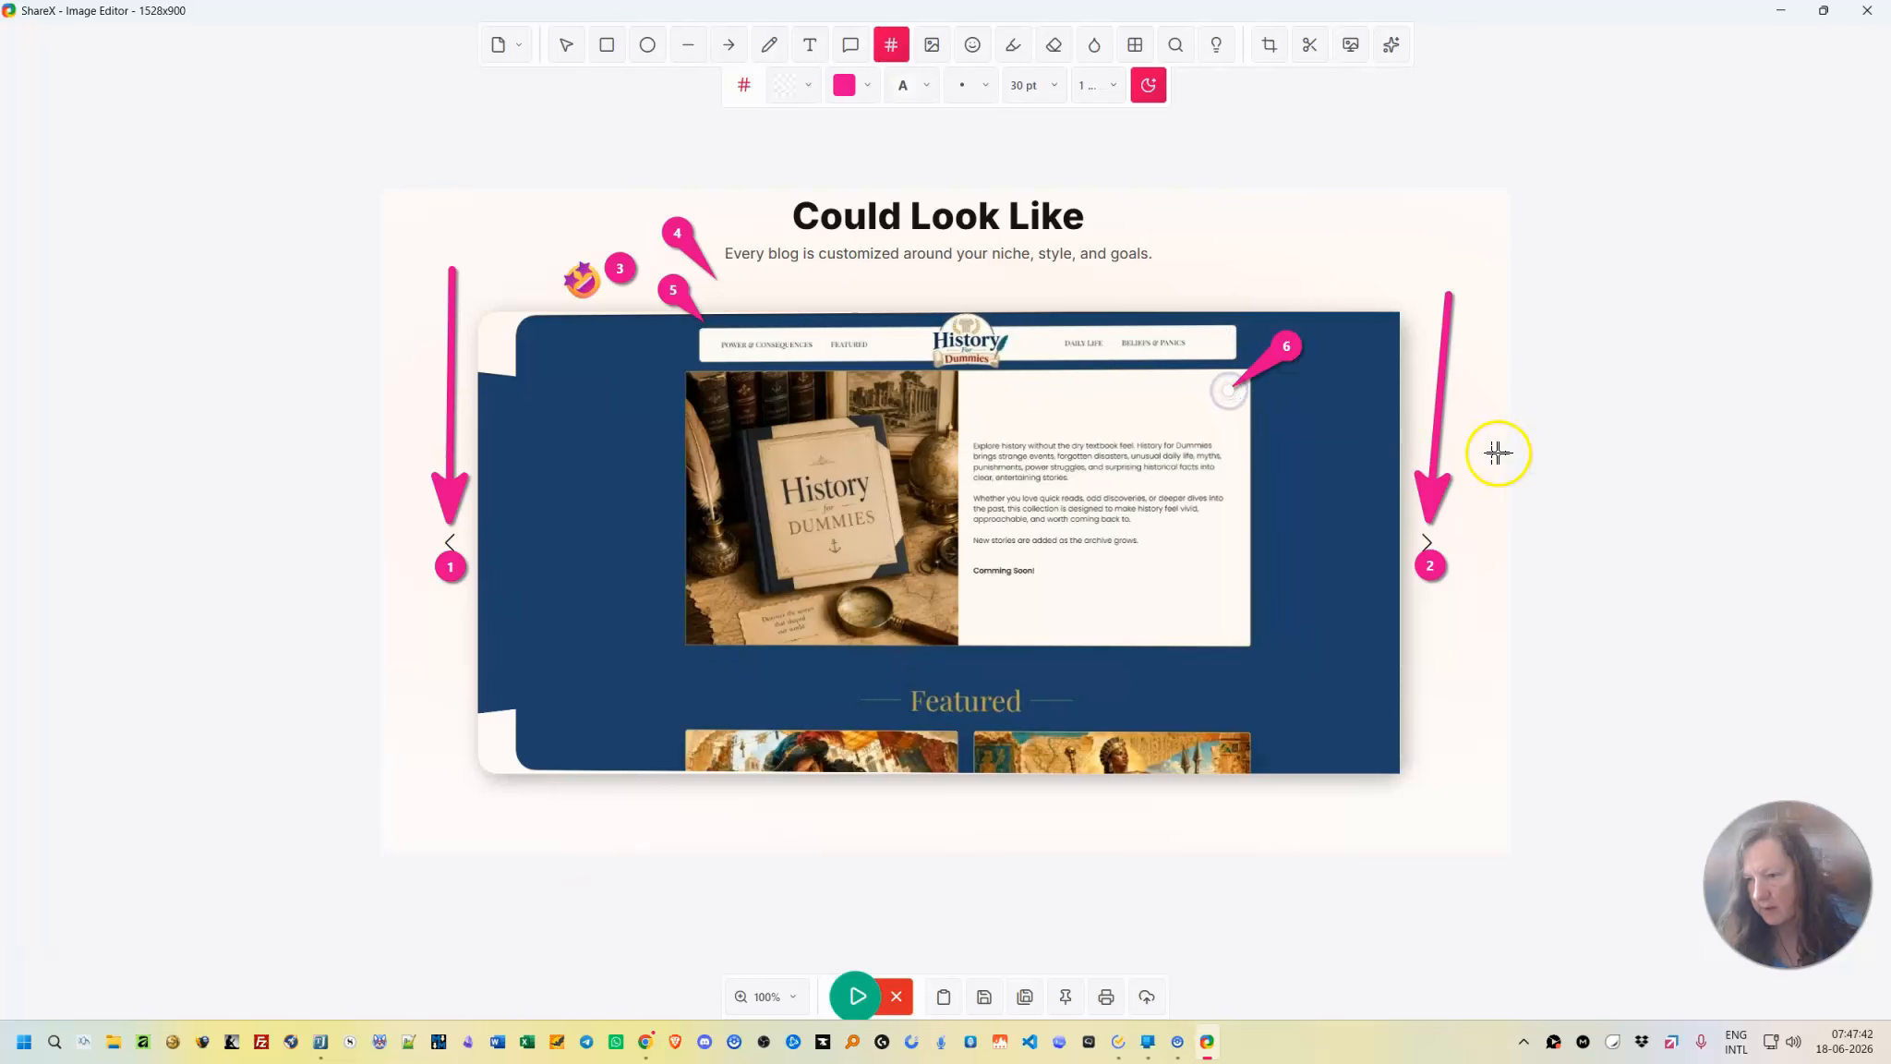
click(1326, 428)
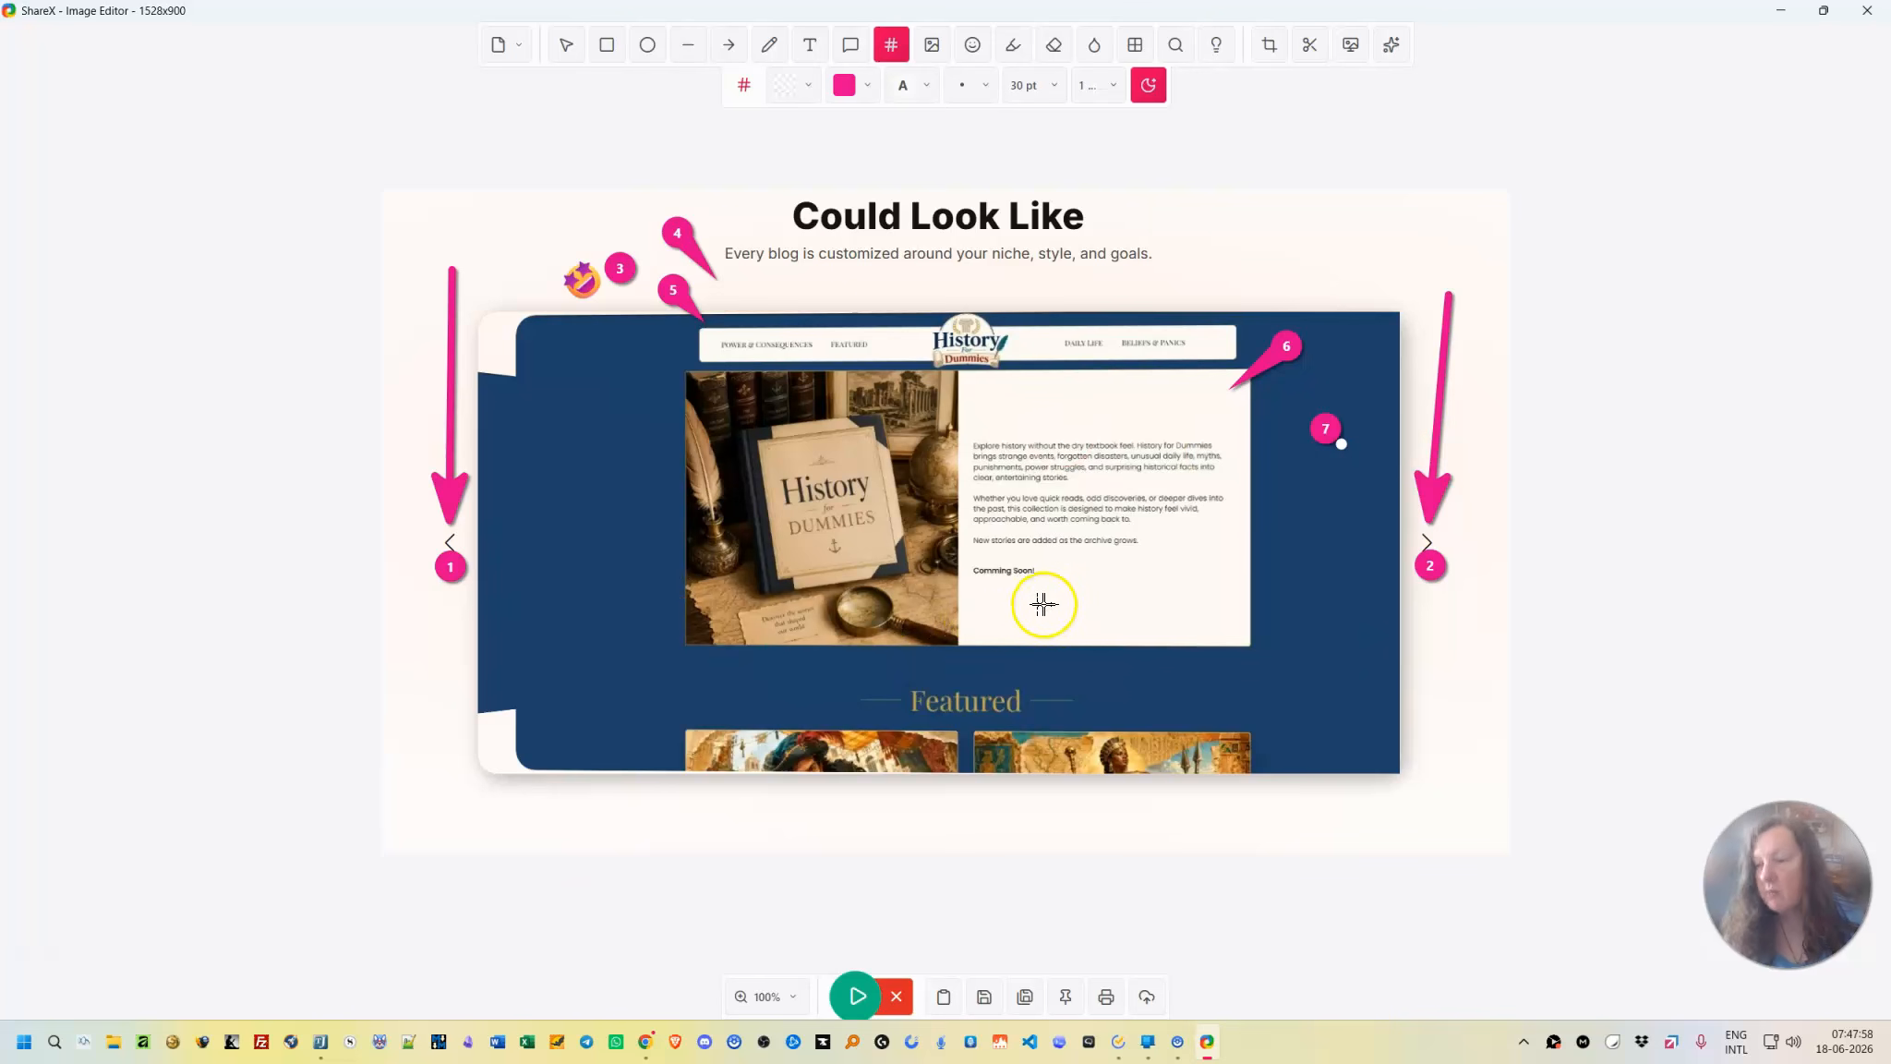
Set the starting number to 10 and place markers 10 to 13 down the blue area left of the book image.
click(1112, 85)
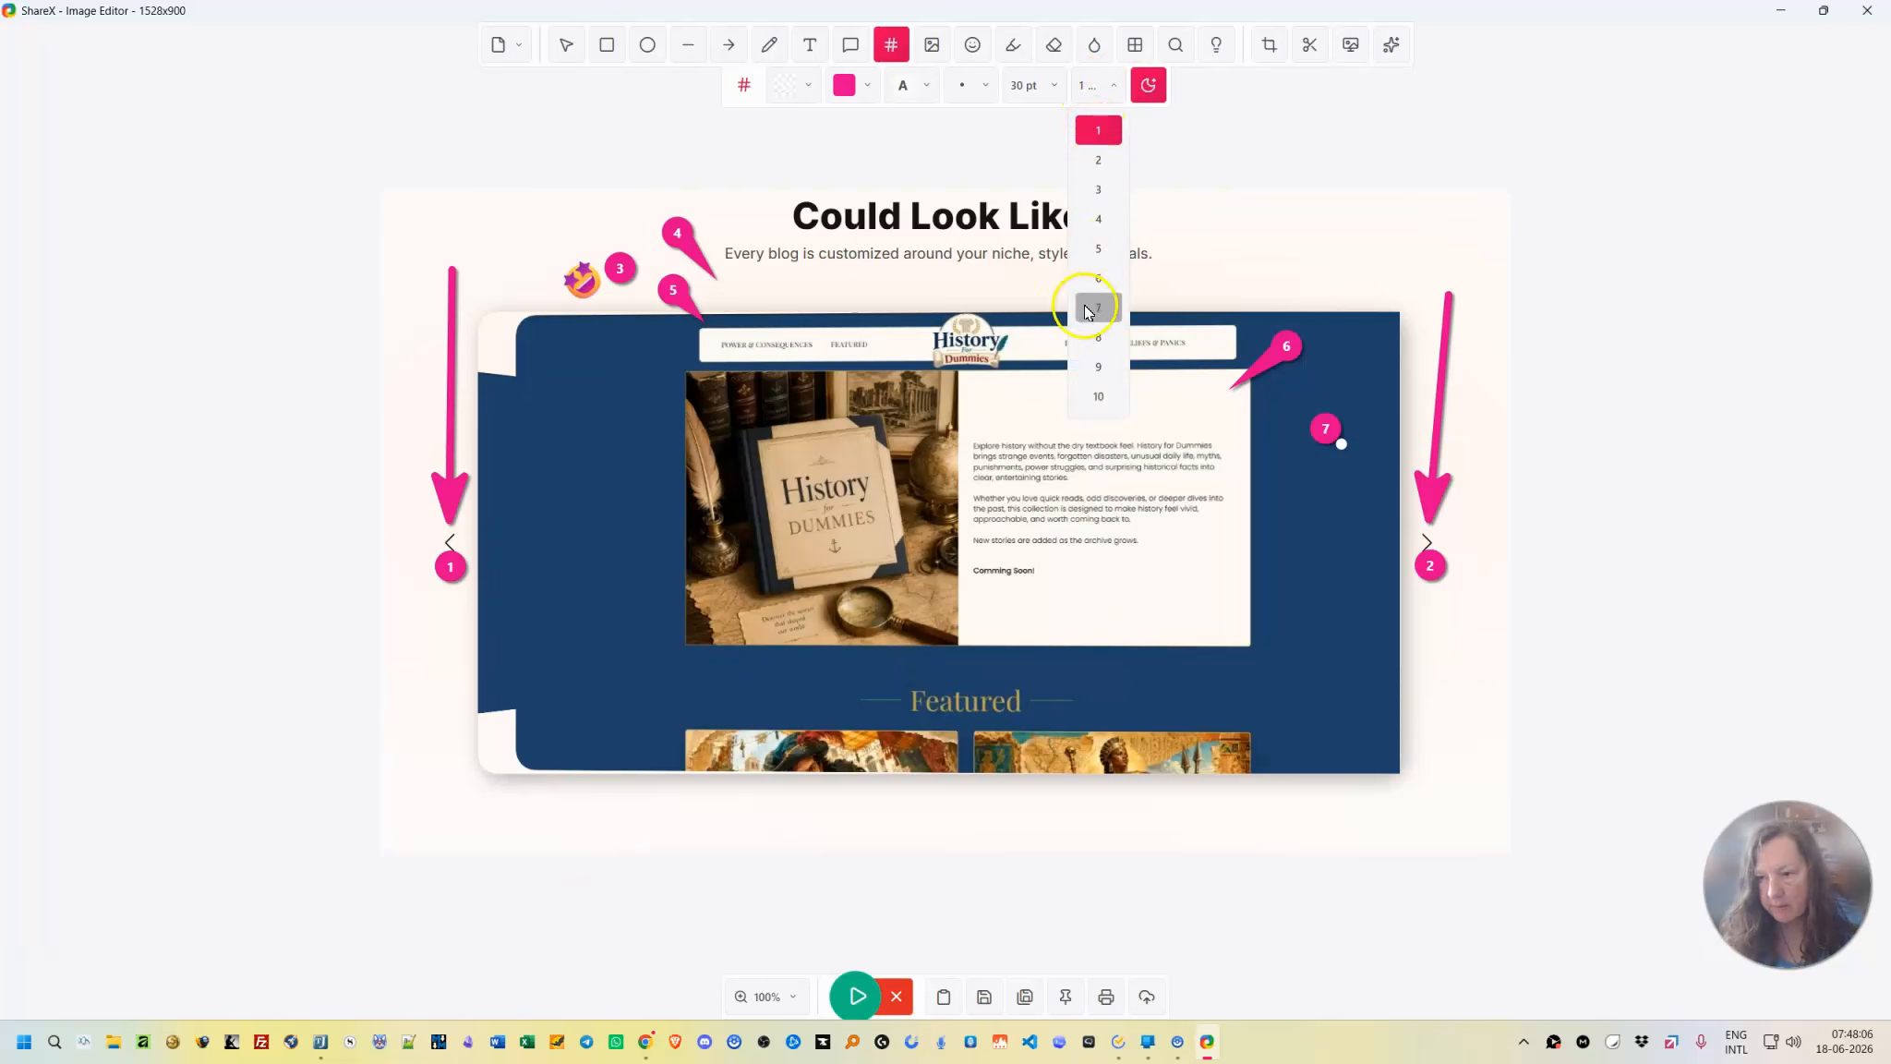
click(1089, 398)
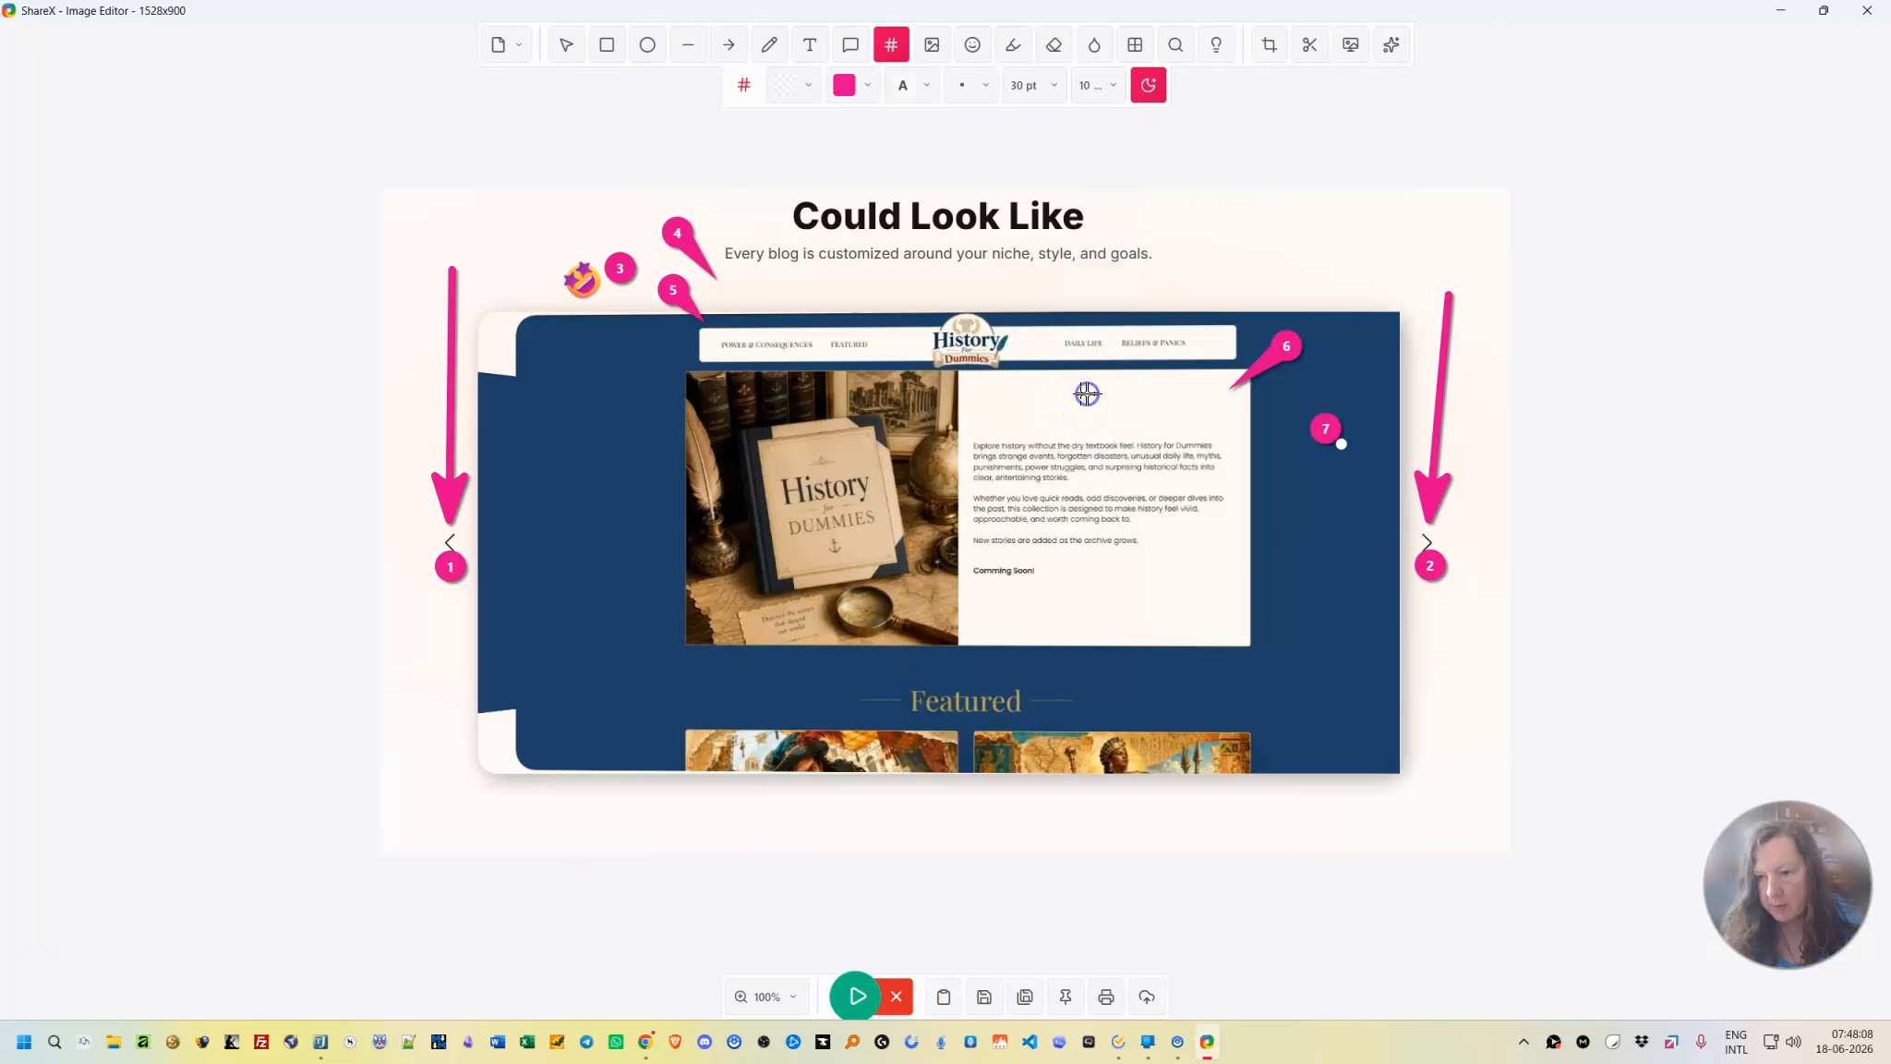
click(609, 465)
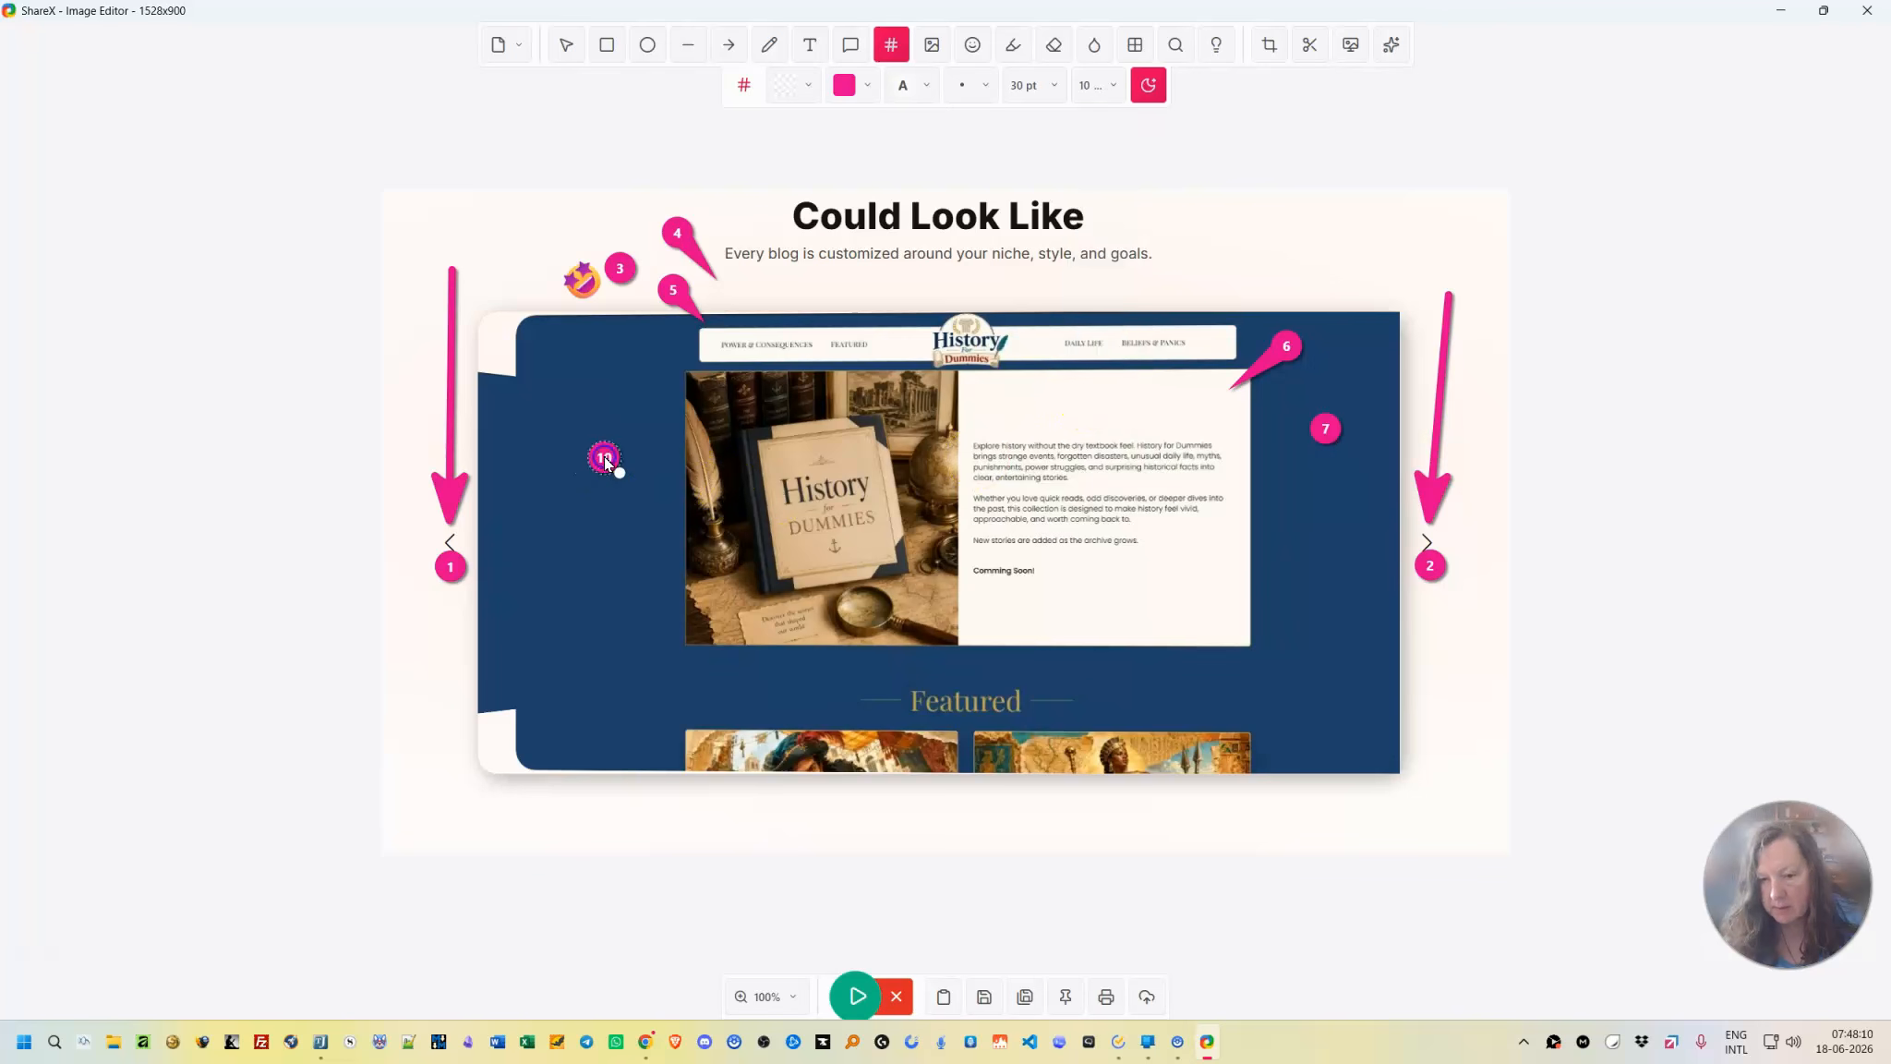
click(623, 534)
click(626, 606)
click(632, 688)
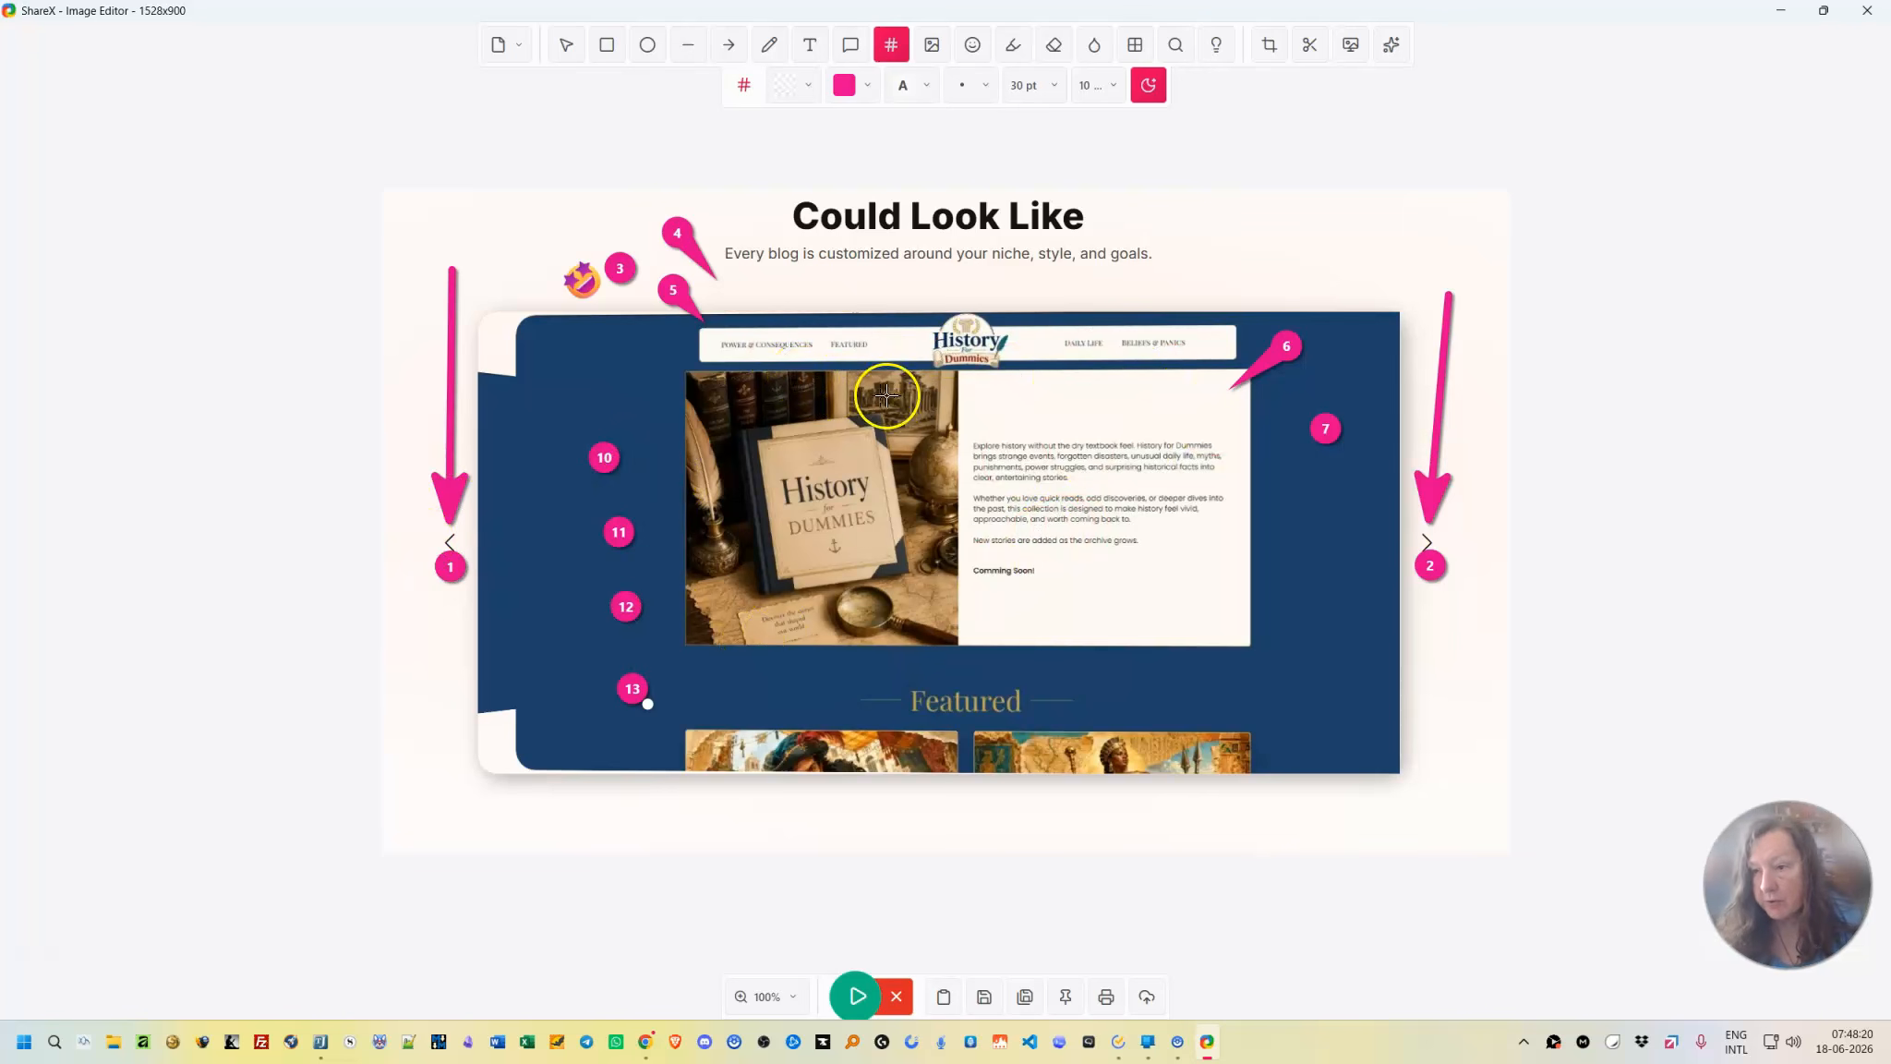
Blur the first two paragraphs in the carousel's white text panel and set the blur strength to 5.
click(1094, 46)
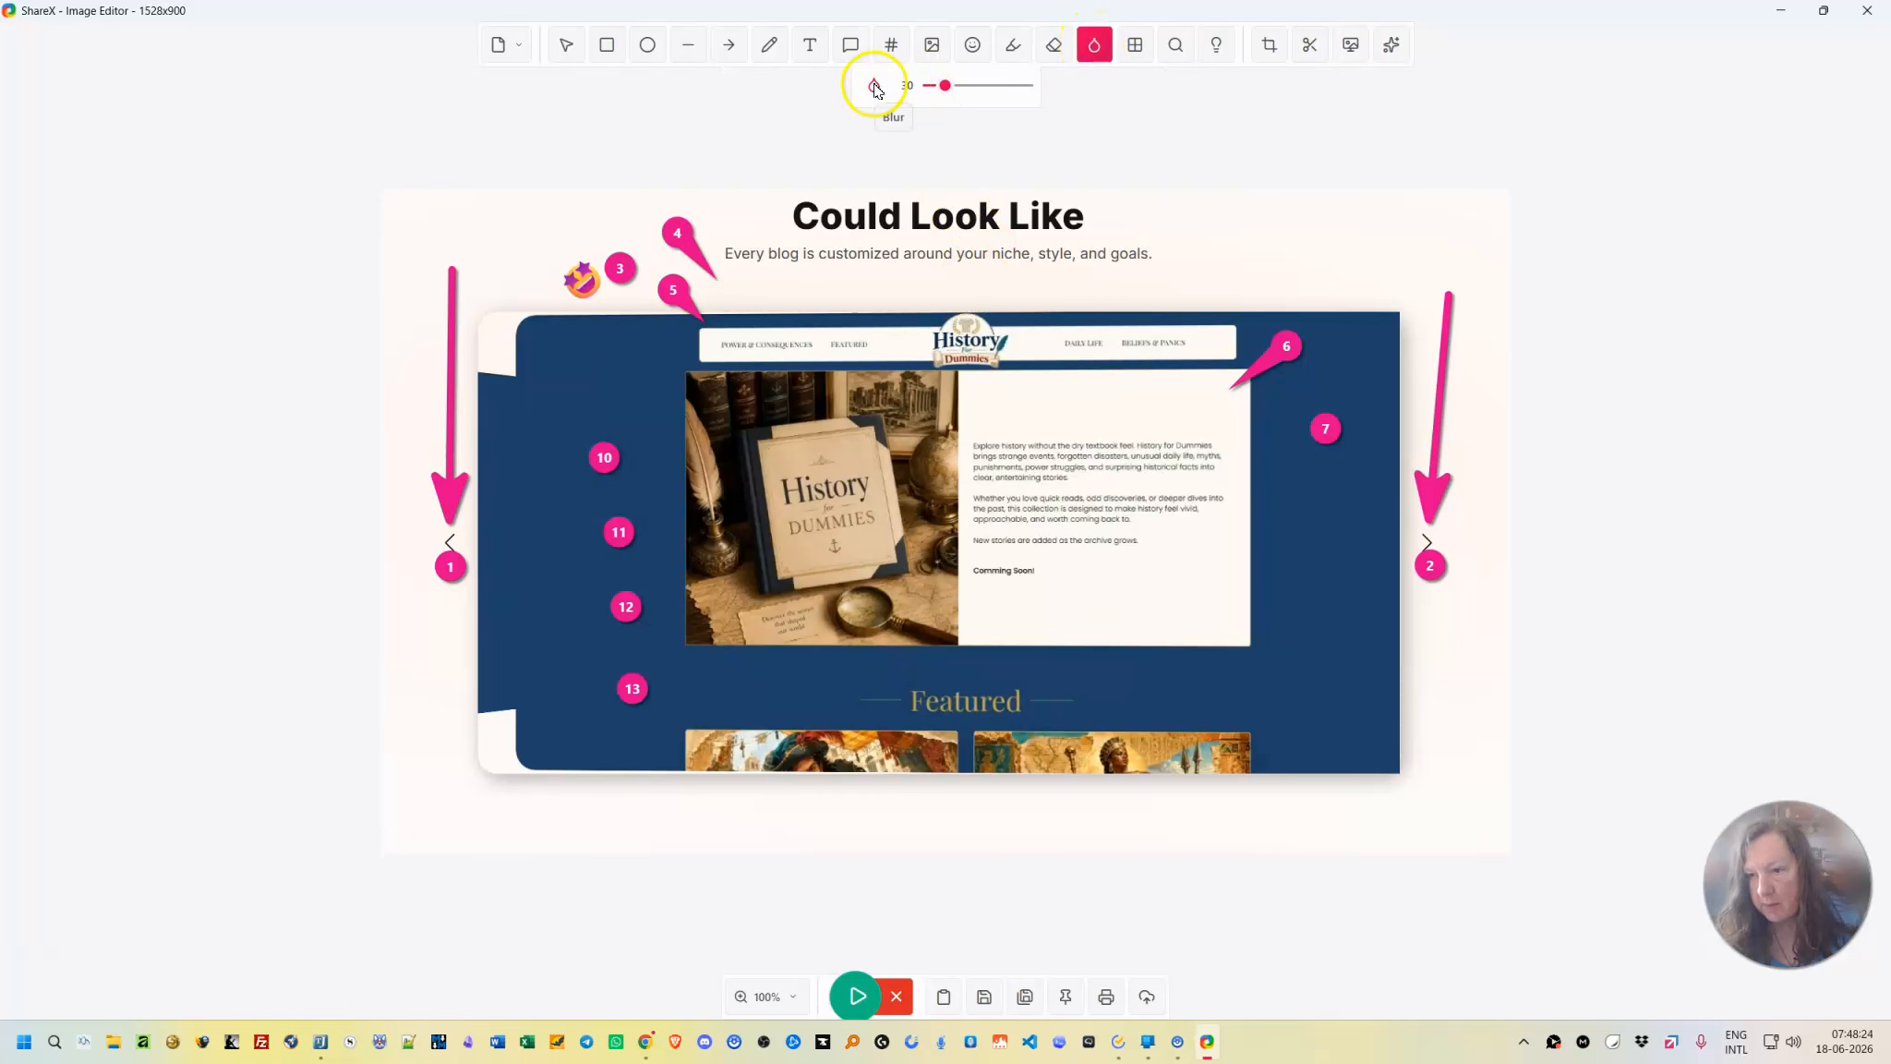
drag(967, 432, 1239, 531)
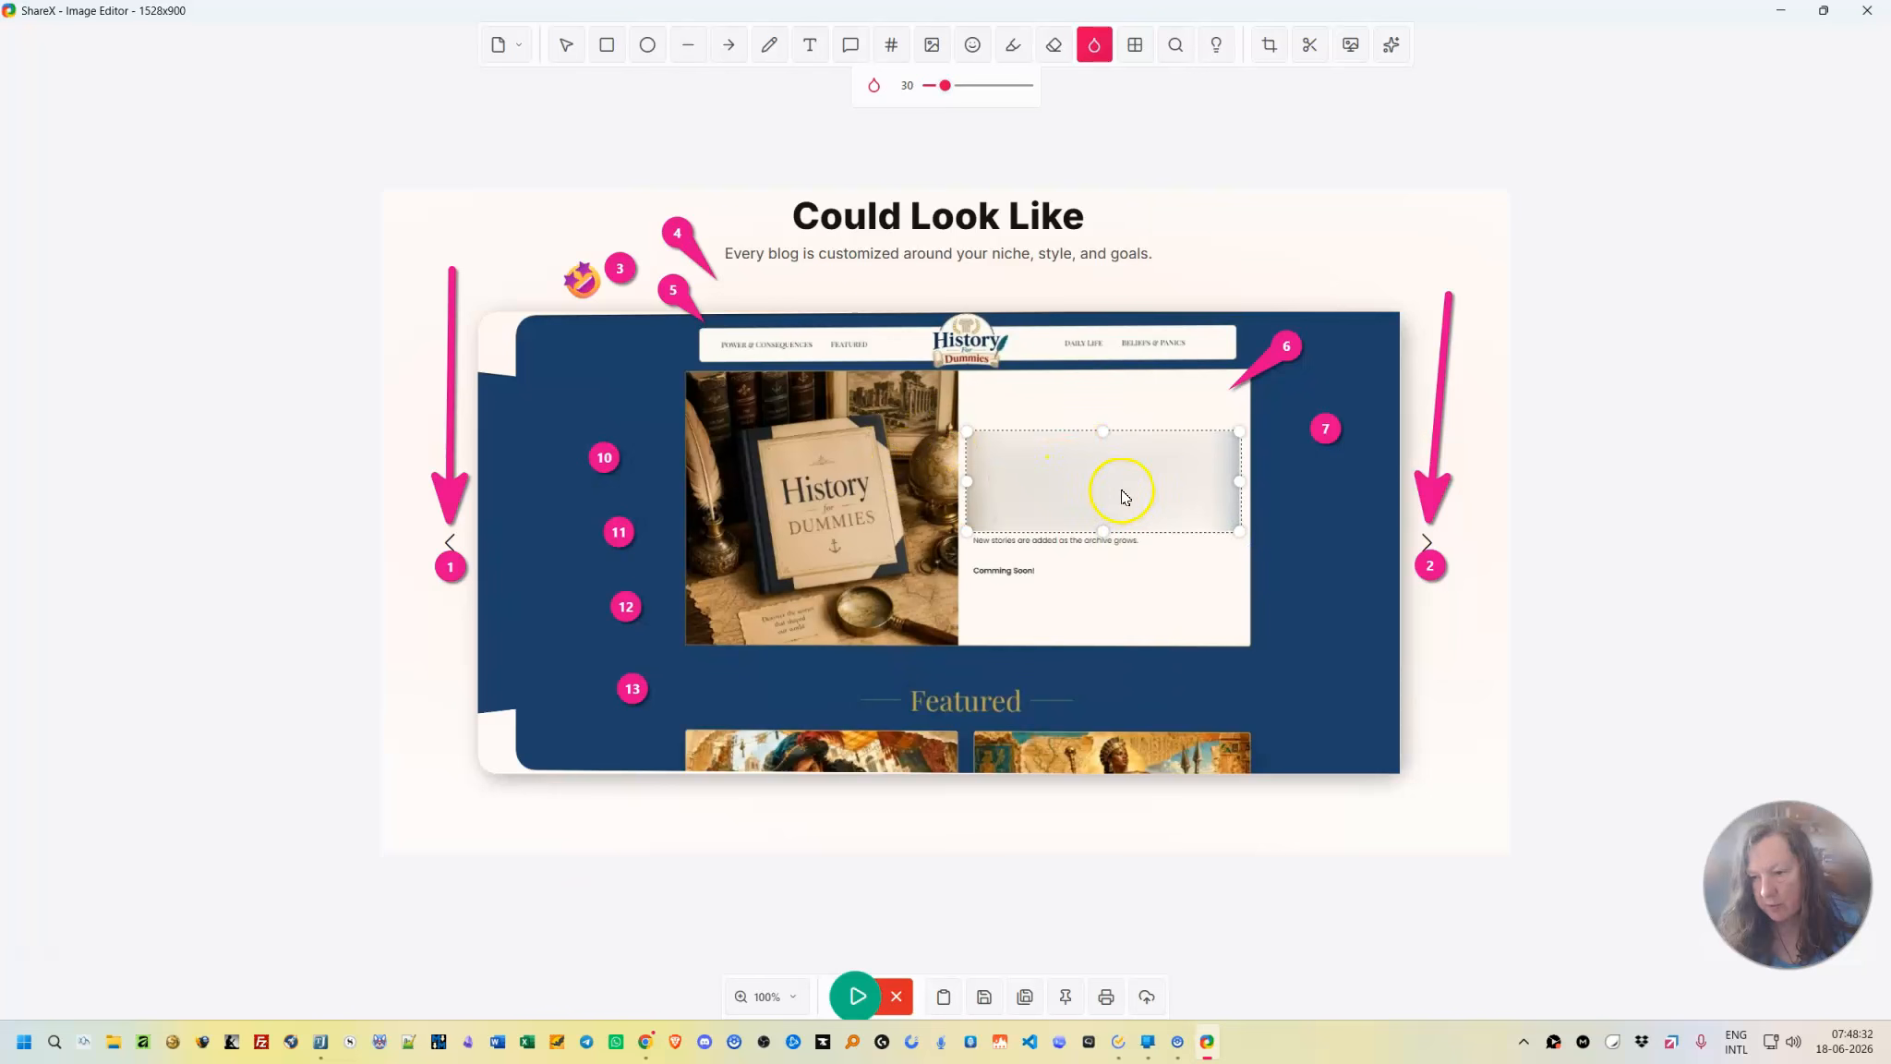
drag(943, 85, 937, 90)
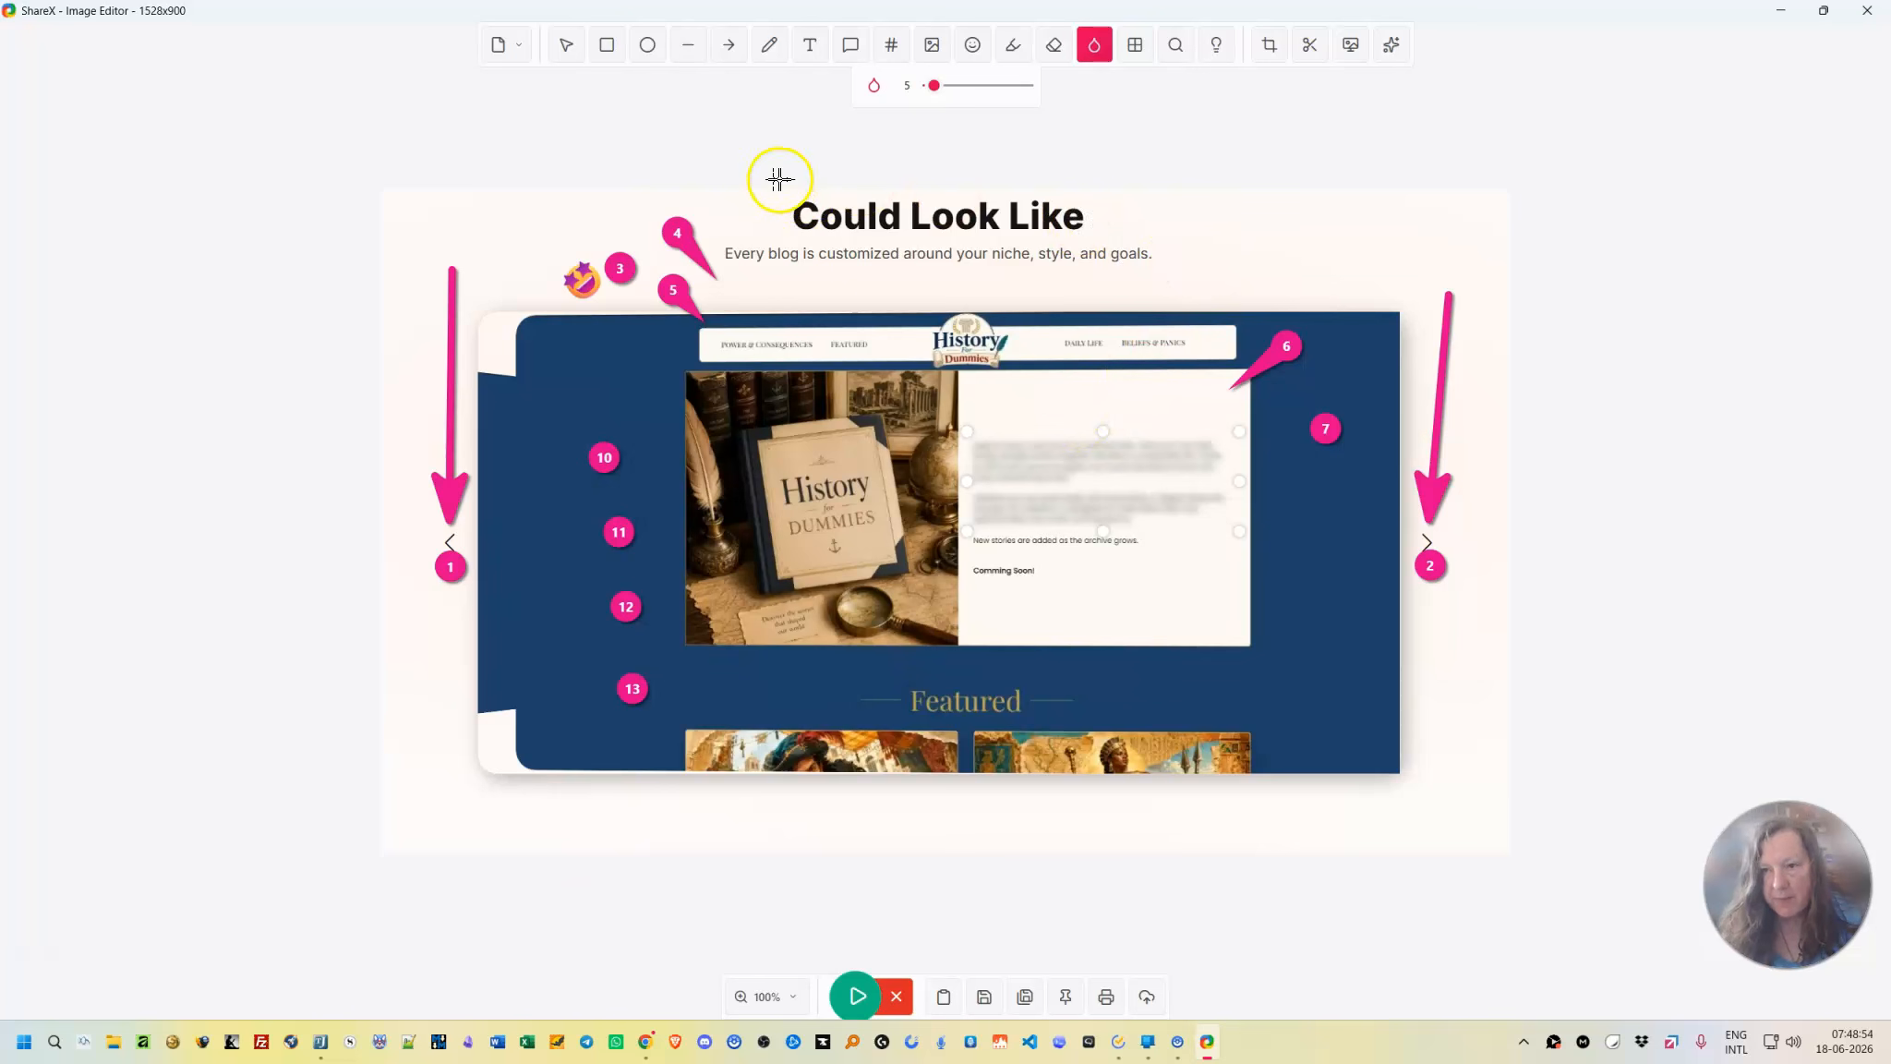
Draw an empty speech balloon over marker 10, left of the book image.
click(849, 50)
drag(507, 397, 685, 506)
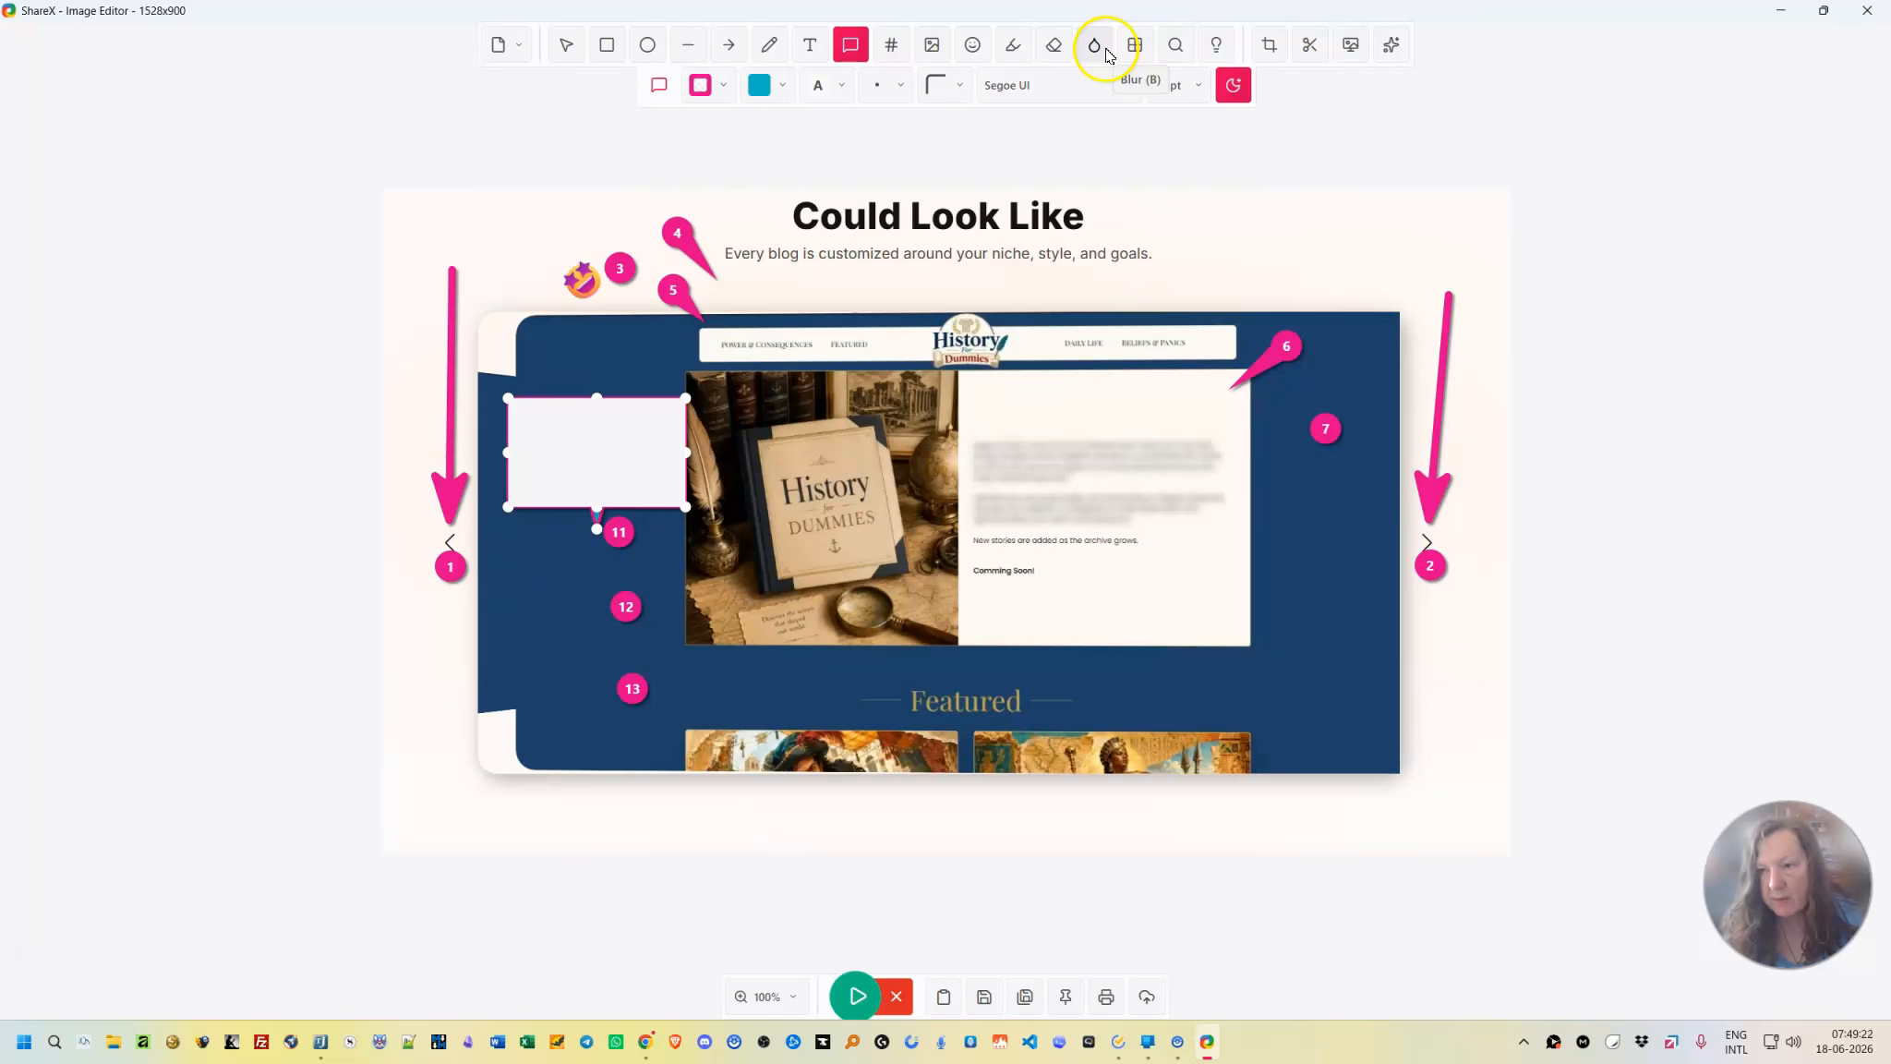
Cover number marker 5 with an eraser patch and shift the patch slightly over the carousel's top edge.
click(1055, 47)
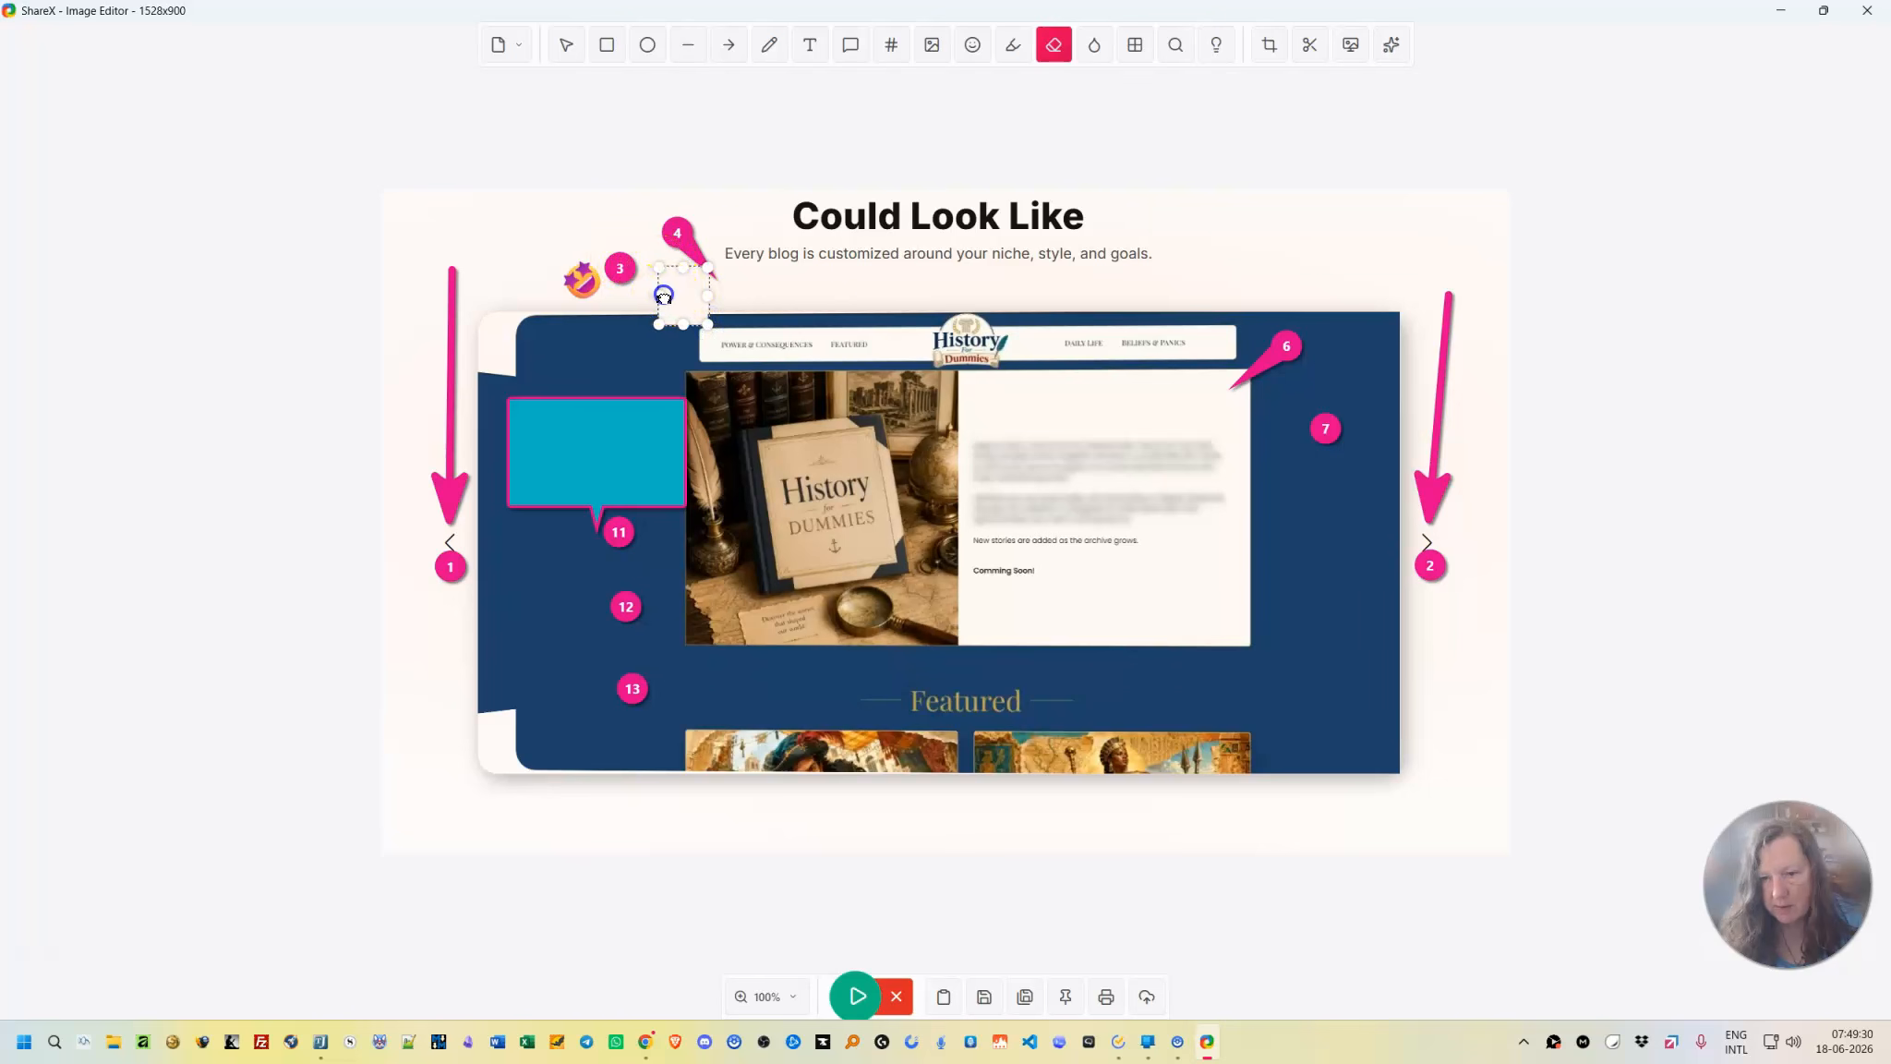
click(800, 290)
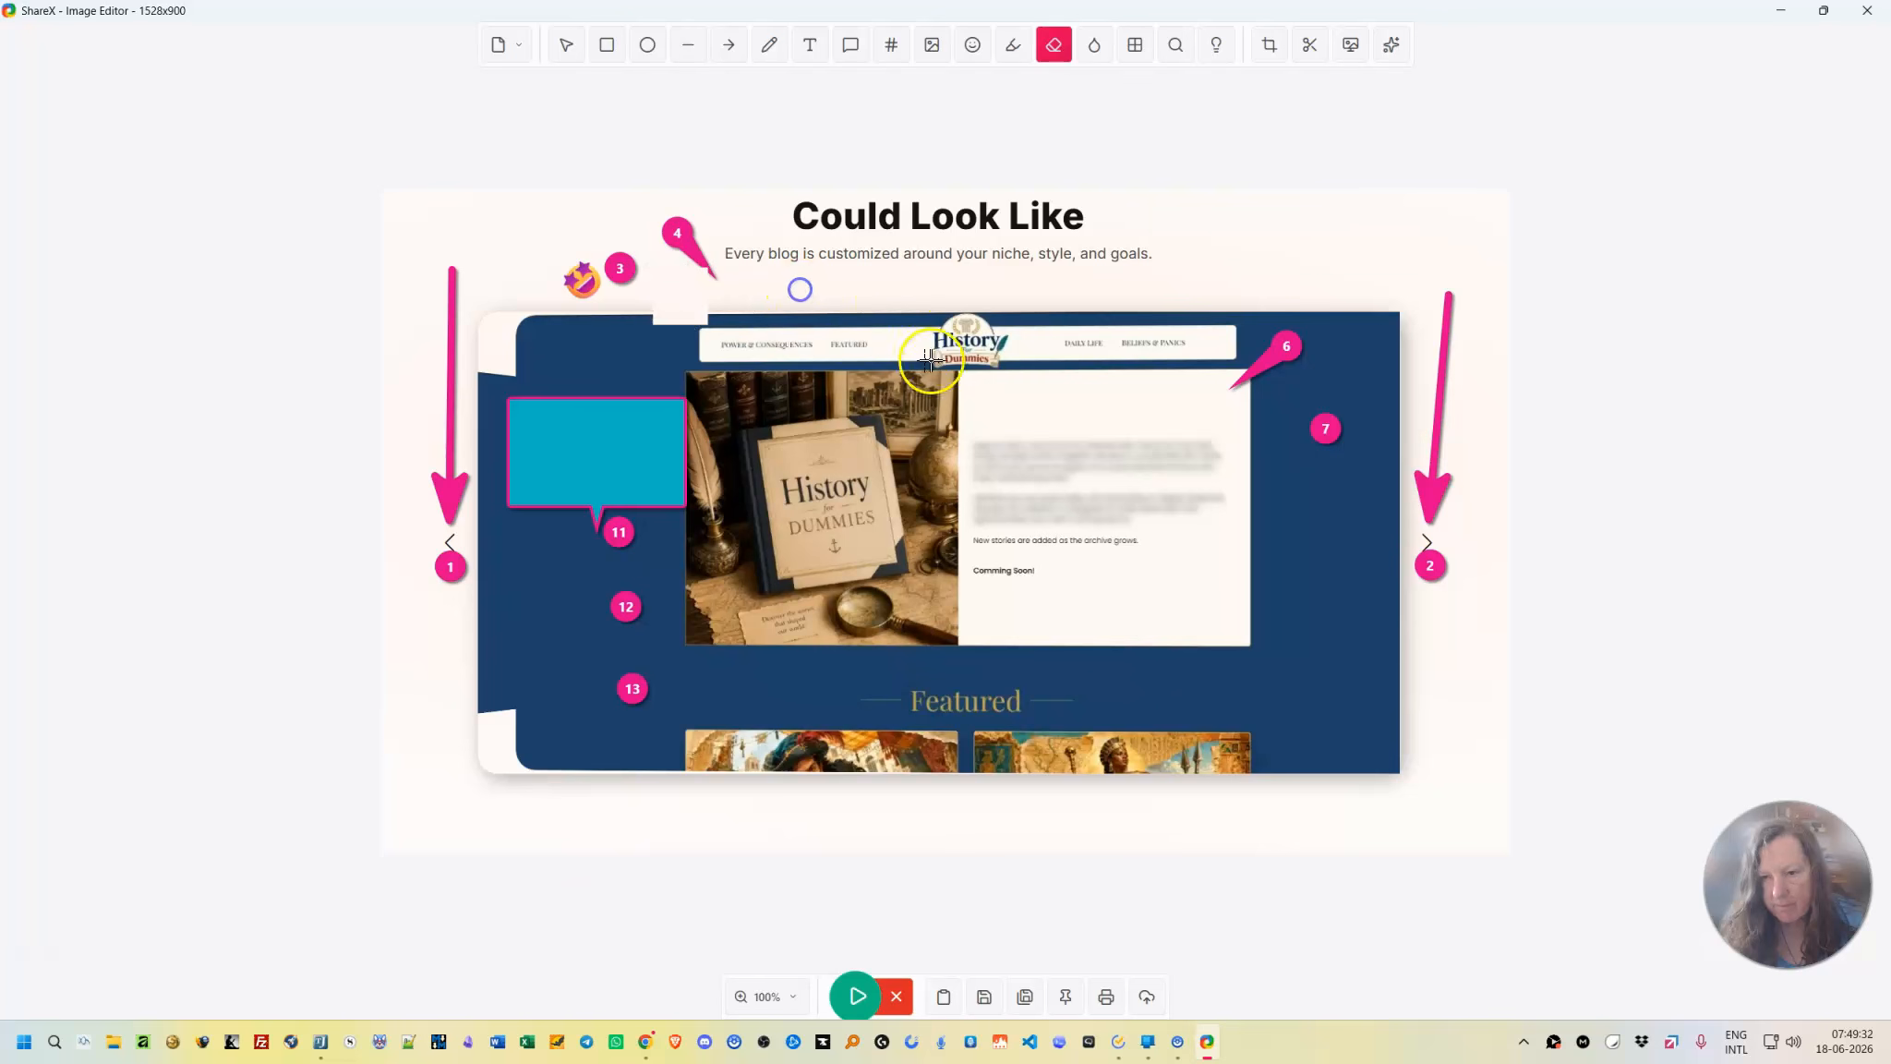
drag(688, 296, 680, 301)
click(812, 294)
click(880, 290)
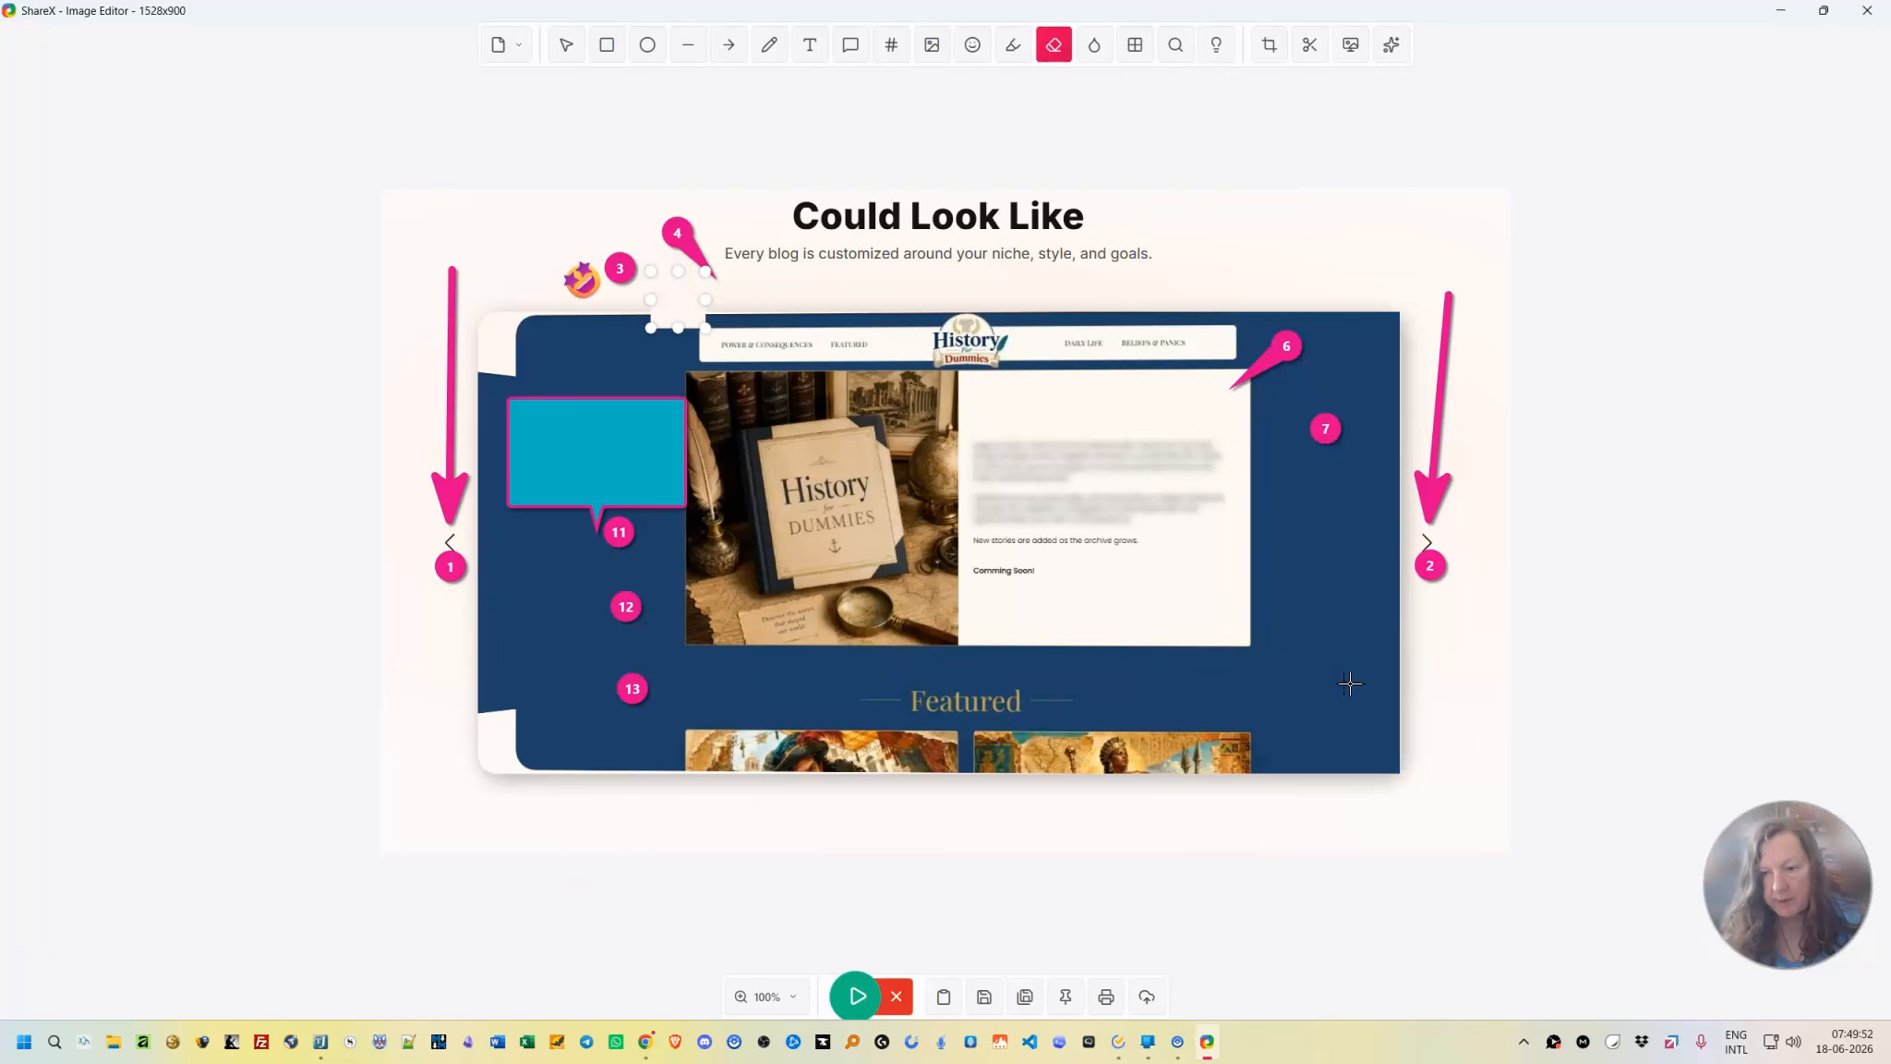
Show the hidden system tray icons to reach ShareX.
click(1339, 966)
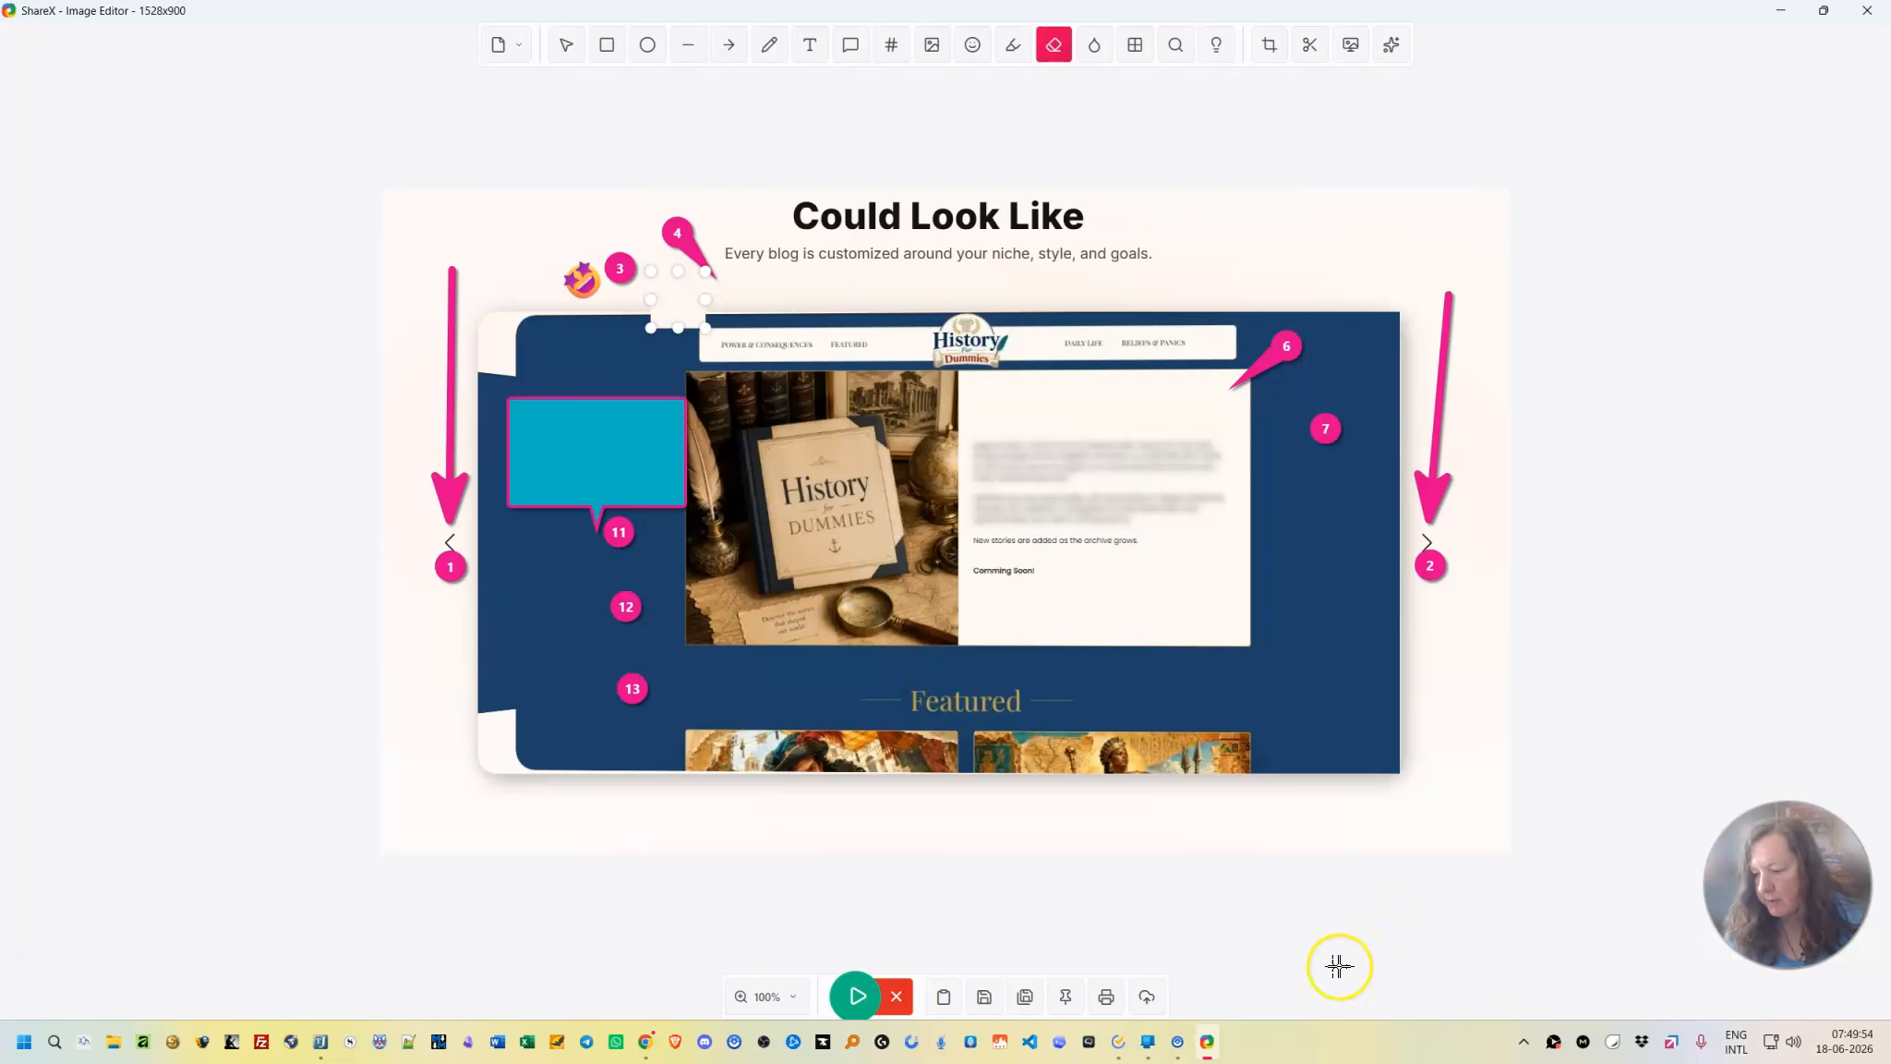
click(1528, 1044)
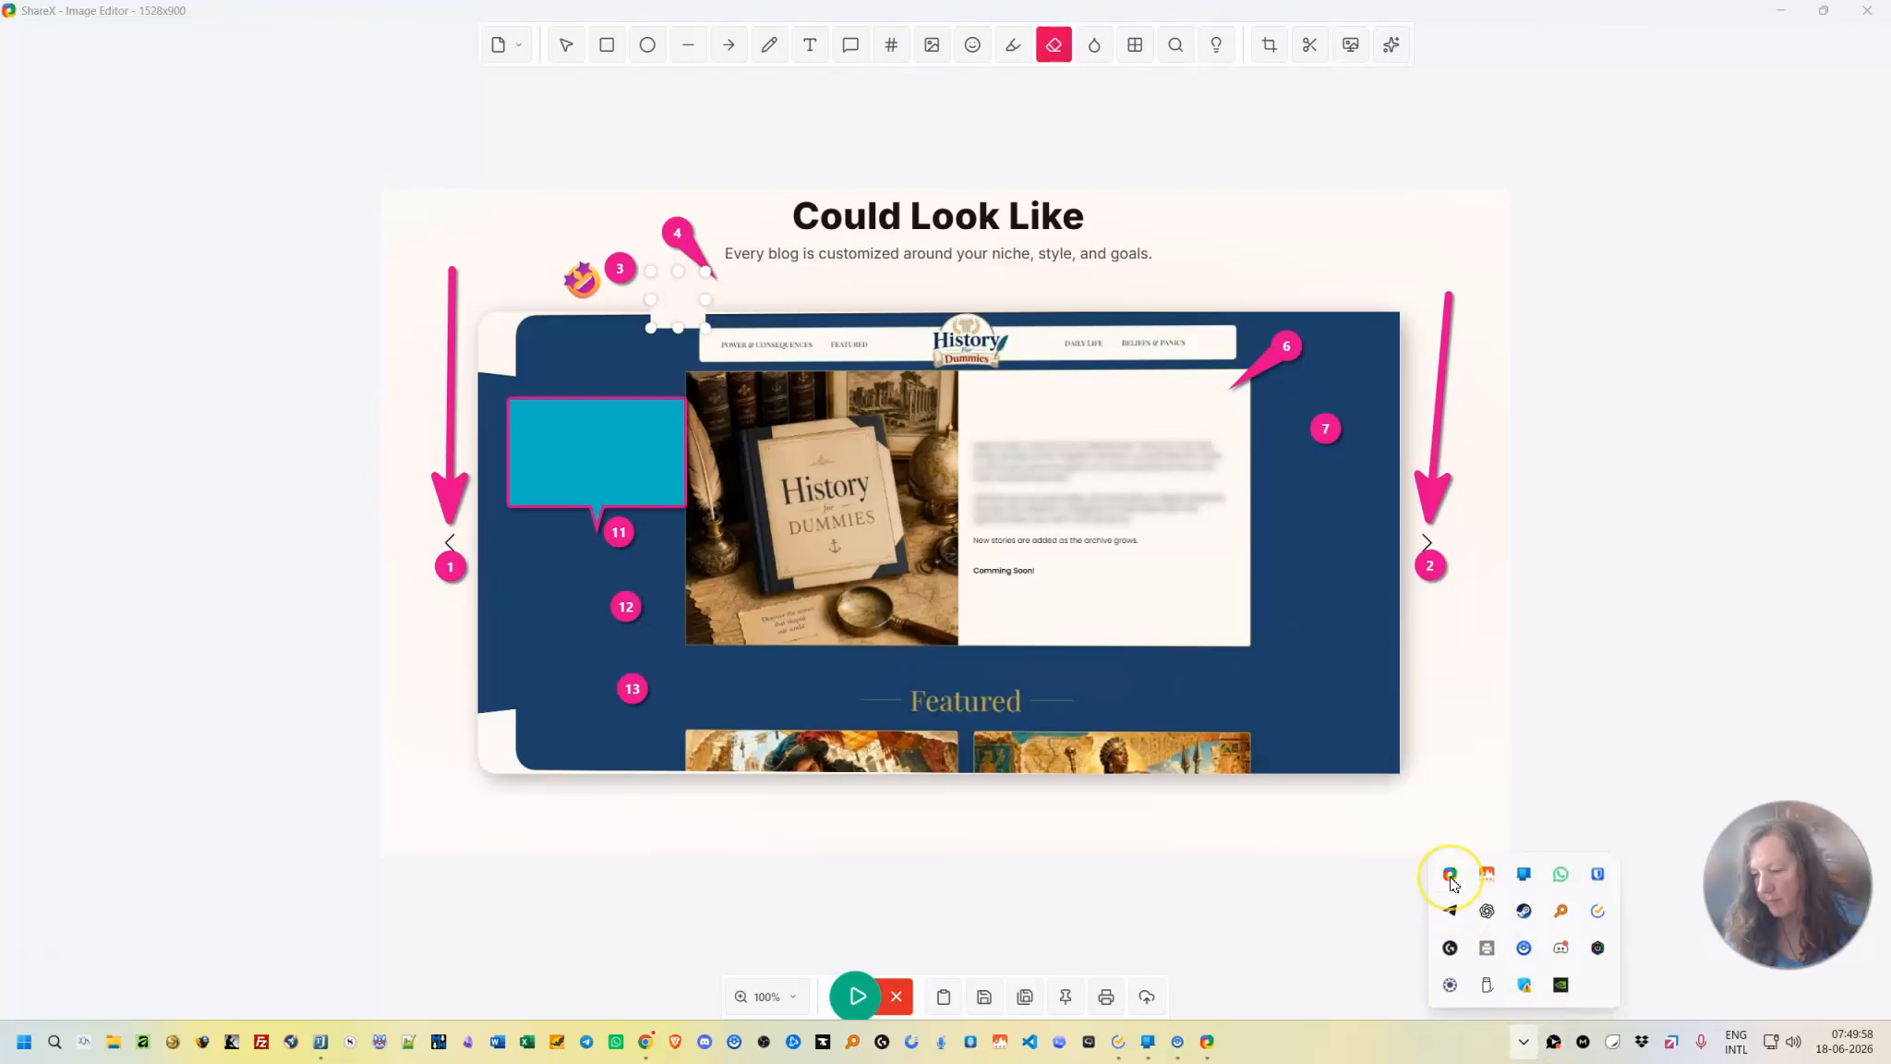